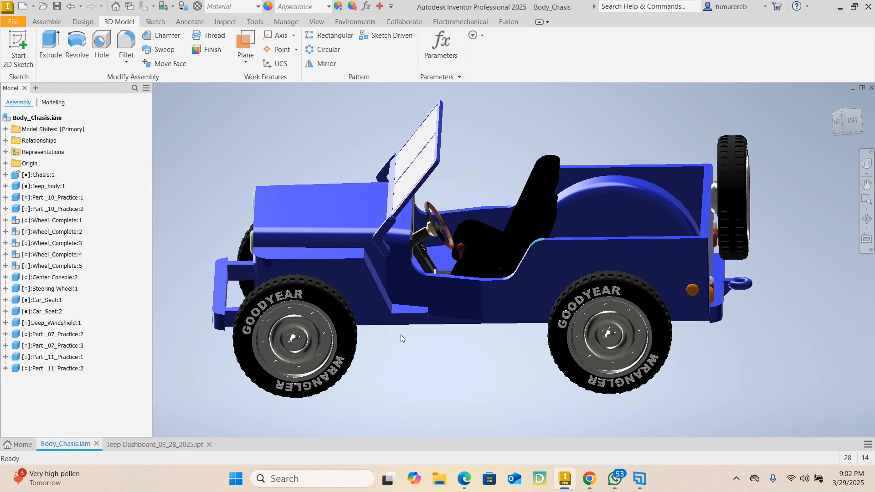
# Examine the dashboard part and how it sits inside the Body_Chasis jeep assembly, viewing the vehicle from both sides, above and behind
pyautogui.click(148, 445)
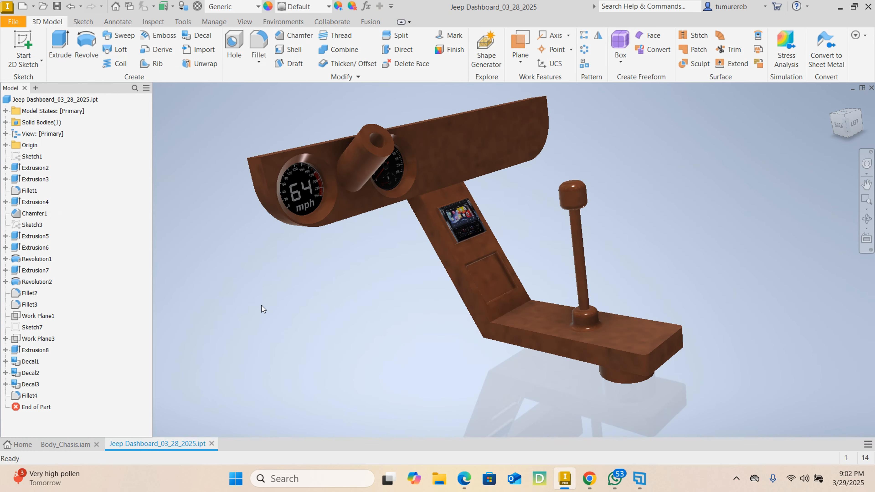
pyautogui.moveTo(425, 286)
pyautogui.keyDown('shift'); pyautogui.mouseDown(button='middle')
pyautogui.moveTo(640, 266)
pyautogui.moveTo(740, 276)
pyautogui.moveTo(596, 324)
pyautogui.moveTo(553, 318)
pyautogui.moveTo(501, 338)
pyautogui.mouseUp(button='middle'); pyautogui.keyUp('shift')
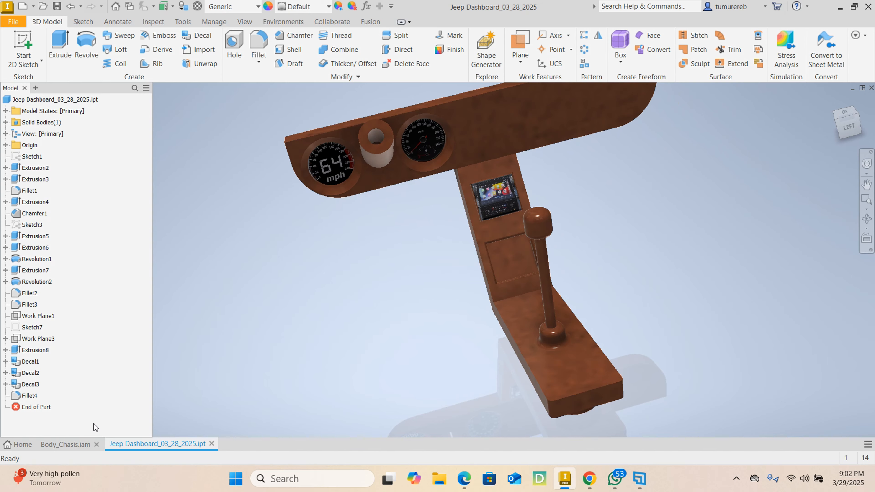
pyautogui.click(79, 444)
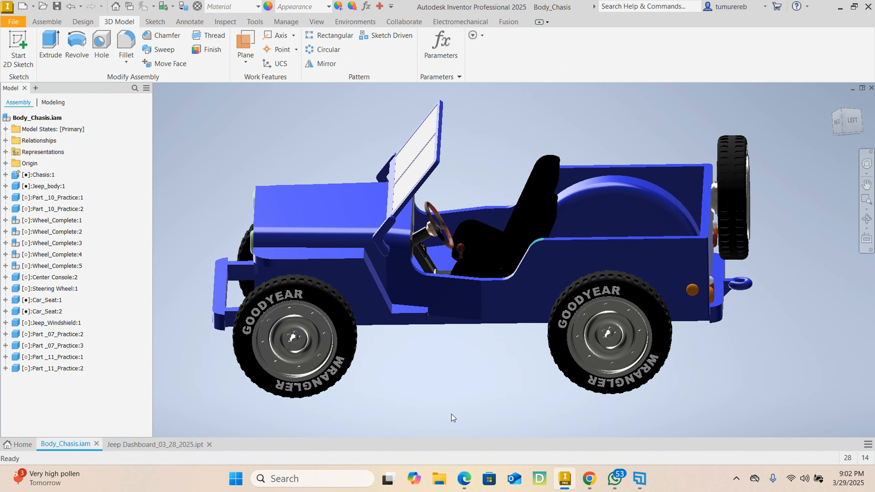
pyautogui.keyDown('shift'); pyautogui.moveTo(553, 384); pyautogui.dragTo(526, 376, button='middle'); pyautogui.keyUp('shift')
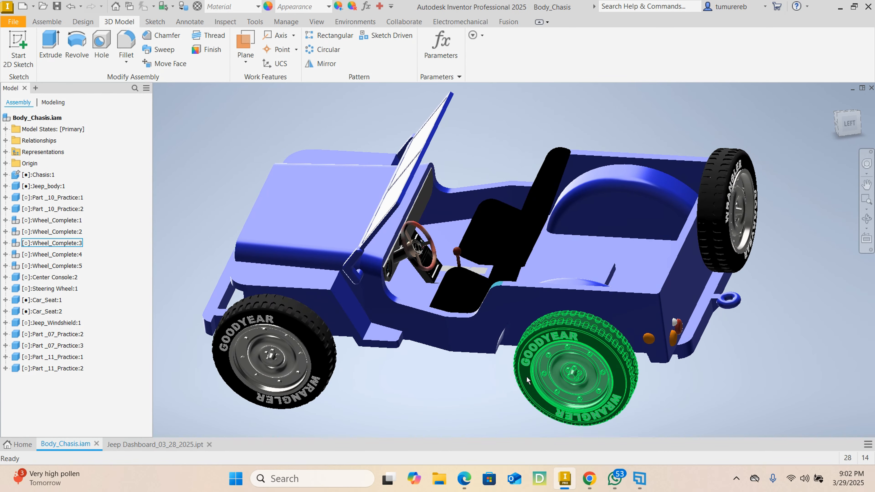
pyautogui.keyDown('shift'); pyautogui.moveTo(479, 225); pyautogui.dragTo(431, 300, button='middle'); pyautogui.keyUp('shift')
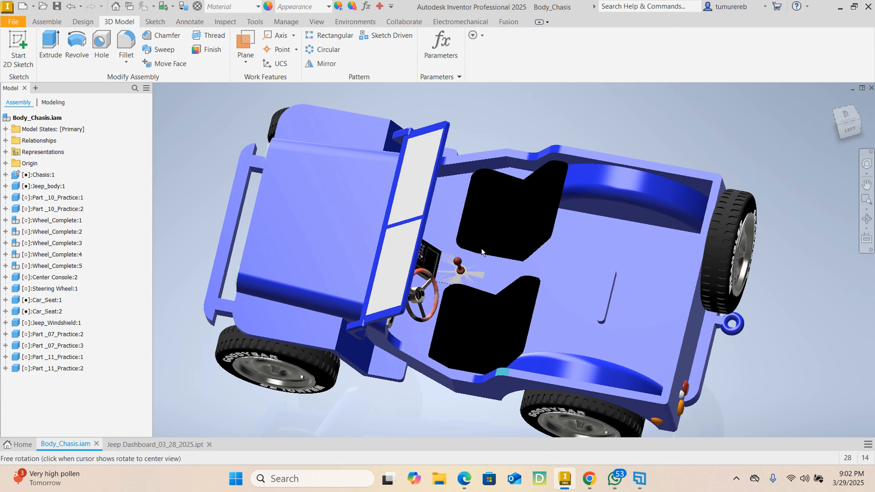
pyautogui.keyDown('shift'); pyautogui.moveTo(416, 338); pyautogui.dragTo(453, 268, button='middle'); pyautogui.keyUp('shift')
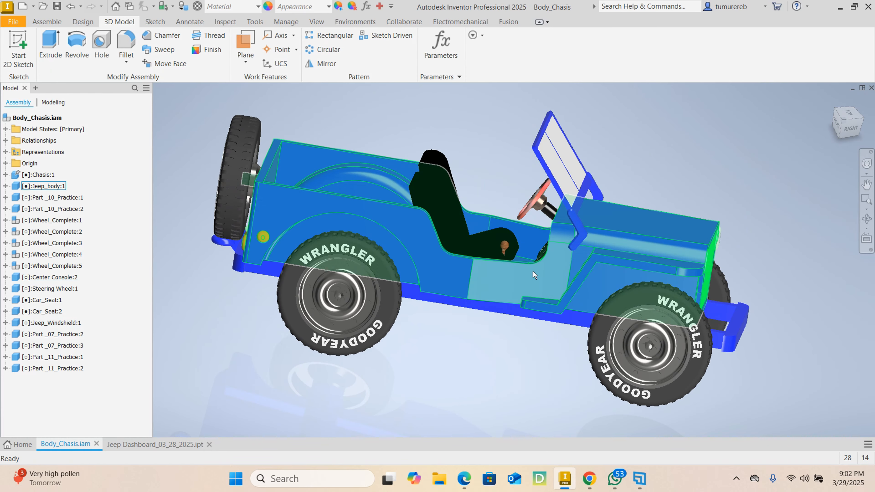
pyautogui.keyDown('shift'); pyautogui.moveTo(546, 304); pyautogui.dragTo(276, 303, button='middle'); pyautogui.keyUp('shift')
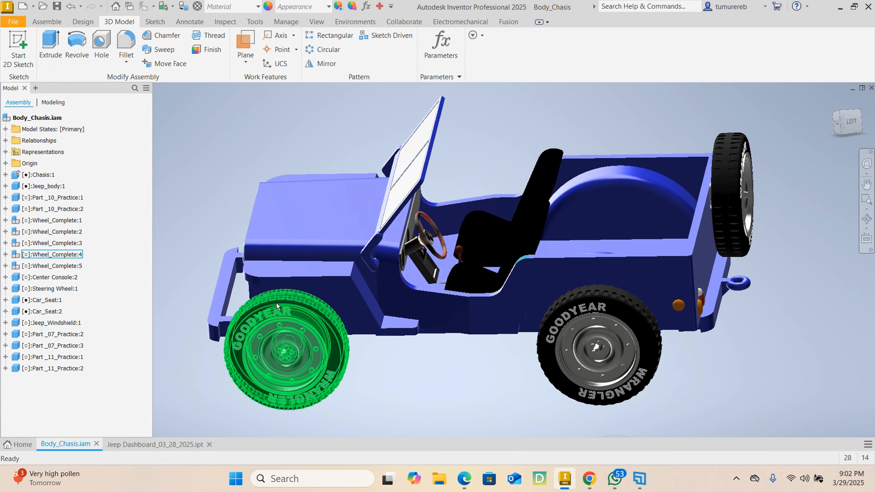
pyautogui.keyDown('shift'); pyautogui.moveTo(431, 242); pyautogui.dragTo(482, 230, button='middle'); pyautogui.keyUp('shift')
pyautogui.keyDown('shift'); pyautogui.moveTo(421, 327); pyautogui.dragTo(531, 304, button='middle'); pyautogui.keyUp('shift')
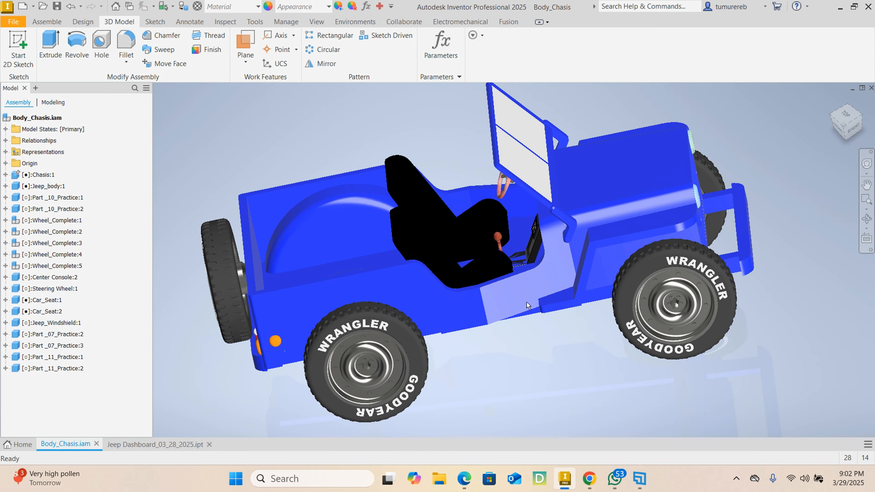
pyautogui.keyDown('shift'); pyautogui.moveTo(225, 352); pyautogui.dragTo(246, 328, button='middle'); pyautogui.keyUp('shift')
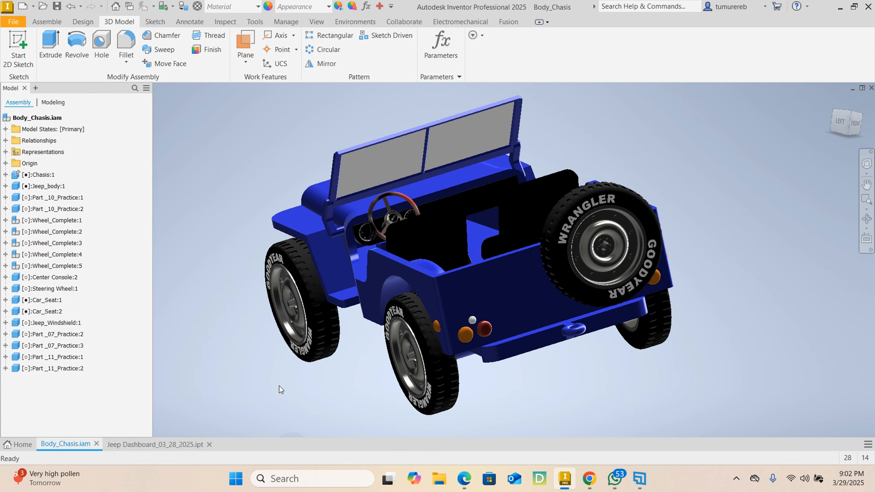
pyautogui.keyDown('shift'); pyautogui.moveTo(283, 387); pyautogui.dragTo(350, 383, button='middle'); pyautogui.keyUp('shift')
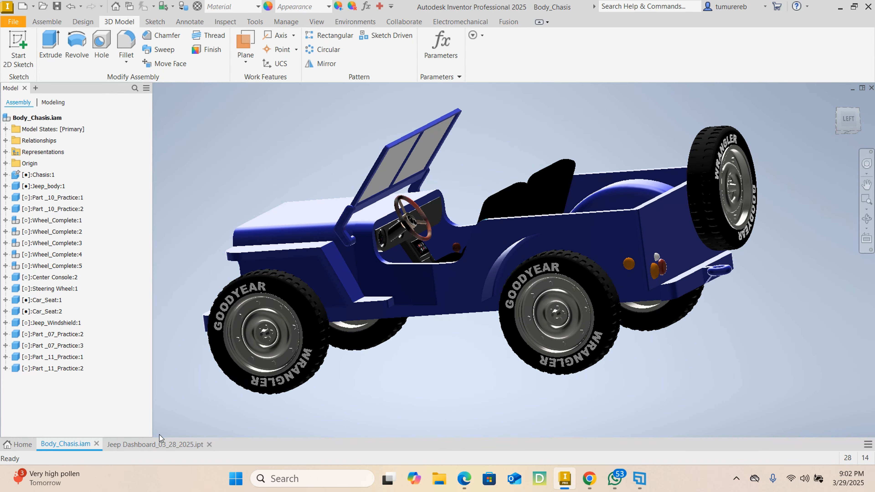
# Inspect the Jeep Dashboard_03_28_2025 part, with its gauge panel, steering column stub, angled console and gear lever
pyautogui.click(153, 444)
pyautogui.scroll(-3, 371, 327)
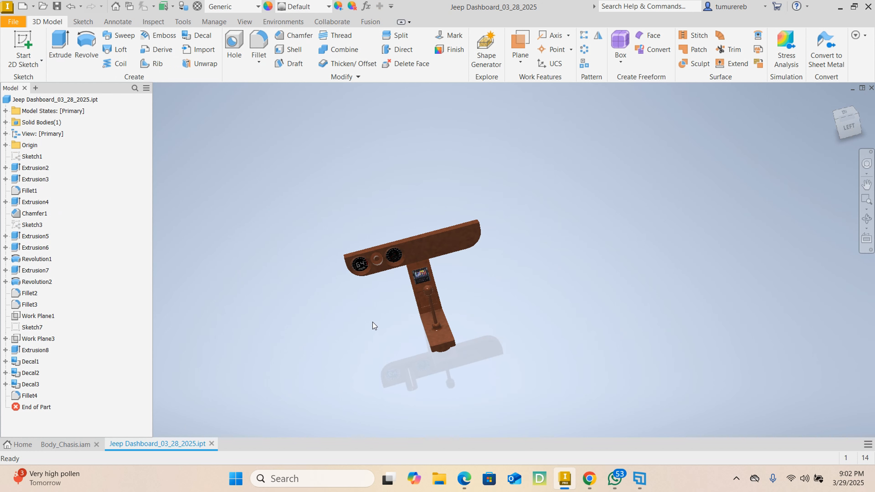
pyautogui.keyDown('shift'); pyautogui.moveTo(372, 326); pyautogui.dragTo(461, 263, button='middle'); pyautogui.keyUp('shift')
pyautogui.scroll(2, 437, 241)
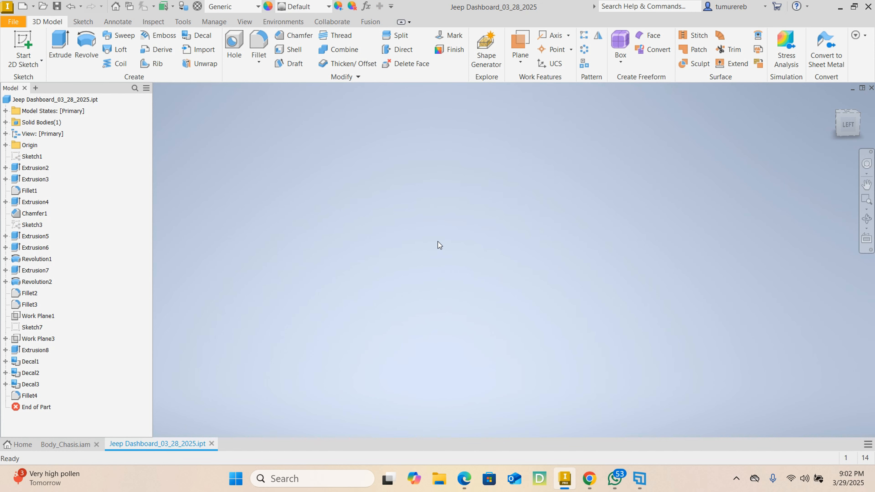
pyautogui.keyDown('shift'); pyautogui.moveTo(406, 276); pyautogui.dragTo(405, 238, button='middle'); pyautogui.keyUp('shift')
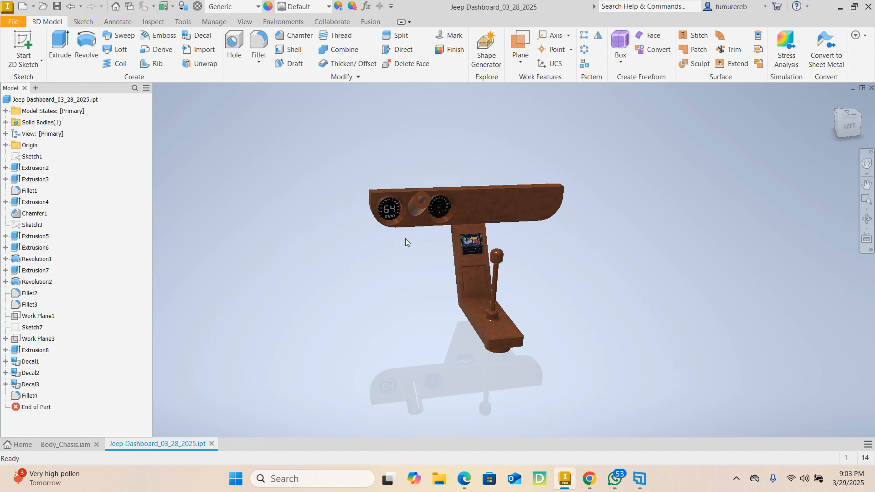
pyautogui.scroll(3, 384, 218)
pyautogui.scroll(-2, 384, 217)
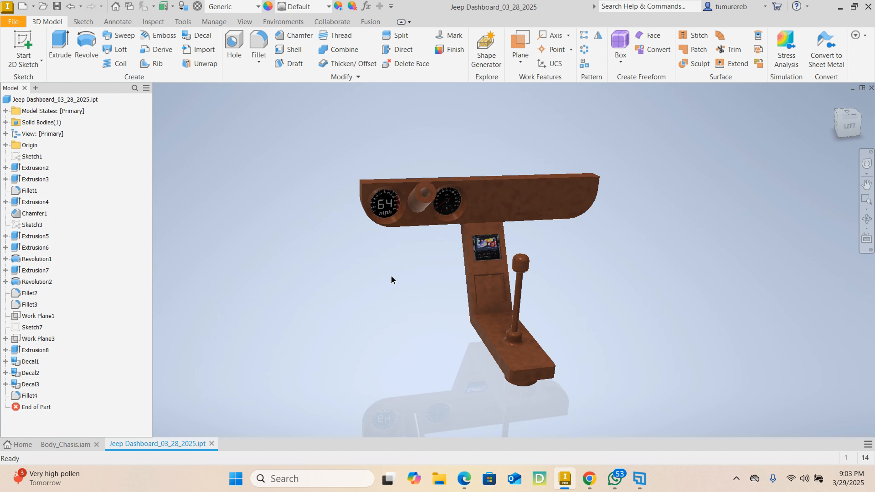
pyautogui.keyDown('shift'); pyautogui.moveTo(391, 277); pyautogui.dragTo(366, 280, button='middle'); pyautogui.keyUp('shift')
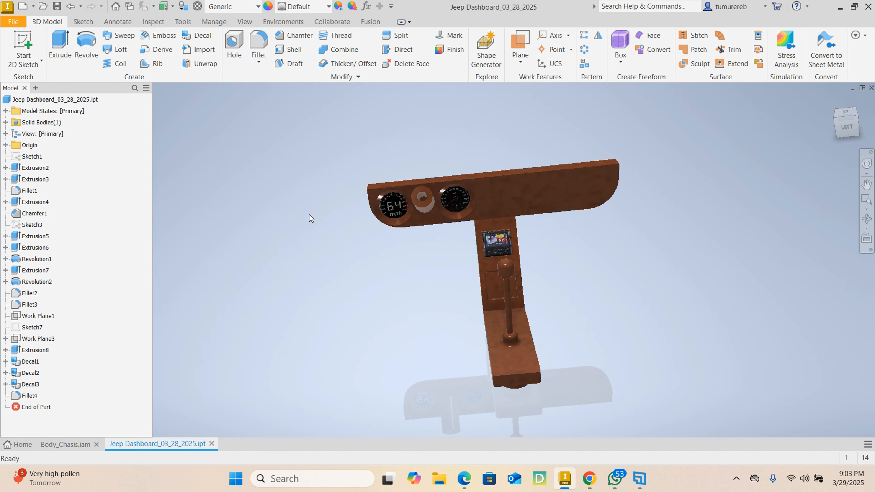
# Create a new metric part file from the Standard (mm).ipt template
pyautogui.click(20, 22)
pyautogui.click(33, 64)
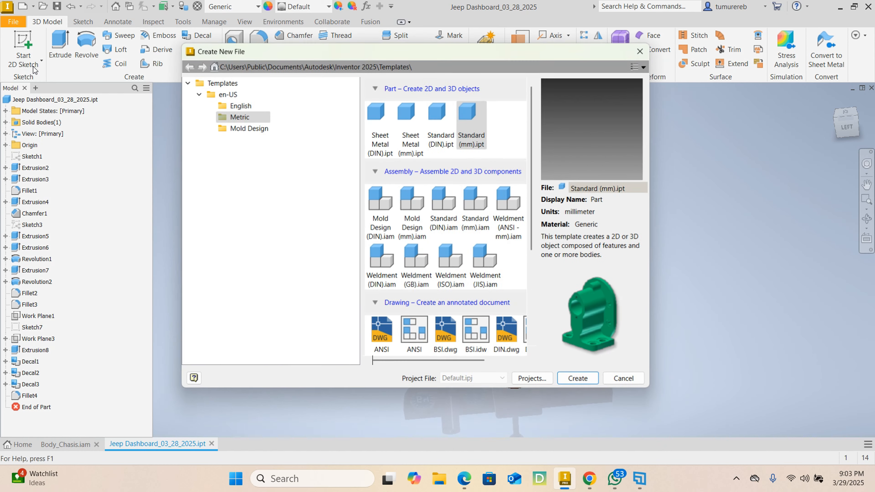
pyautogui.click(460, 135)
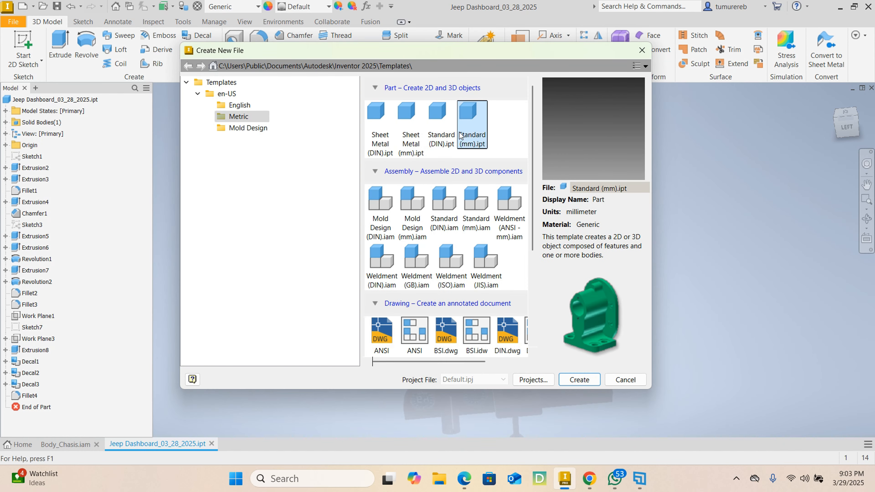
pyautogui.click(249, 118)
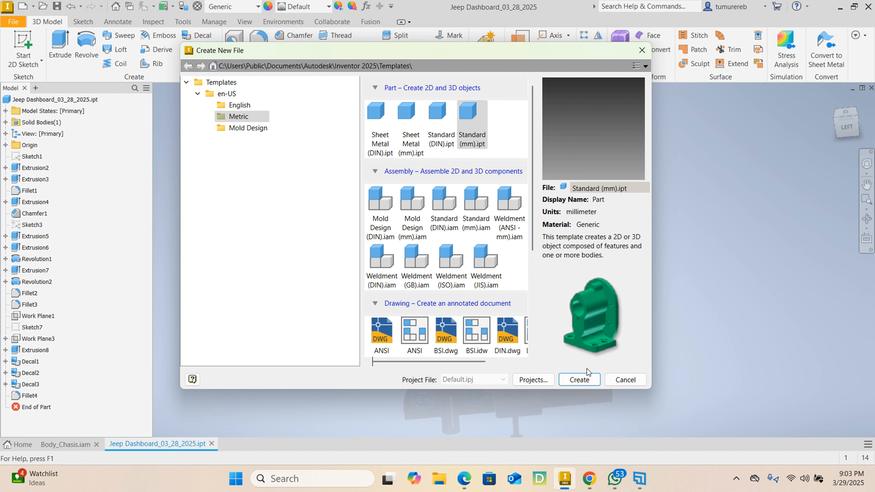
pyautogui.click(579, 379)
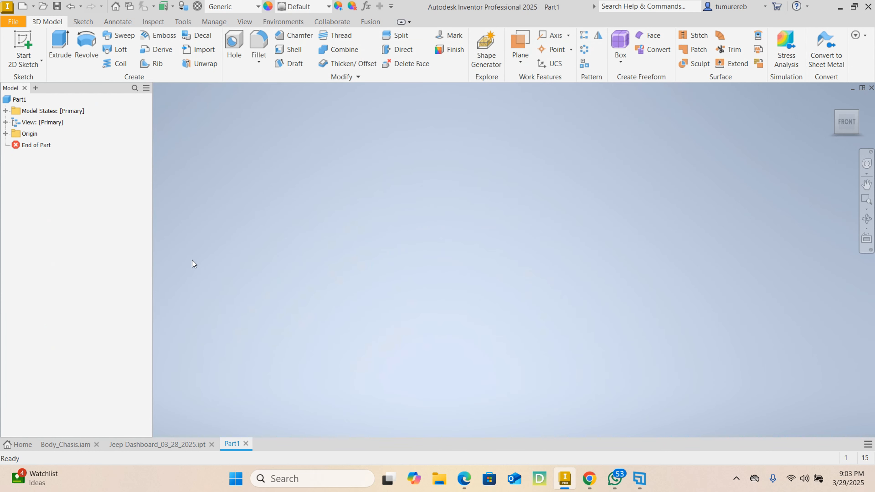
# Start a 2D sketch on the front origin plane and draw a 31 mm horizontal line rightward from the origin
pyautogui.click(22, 48)
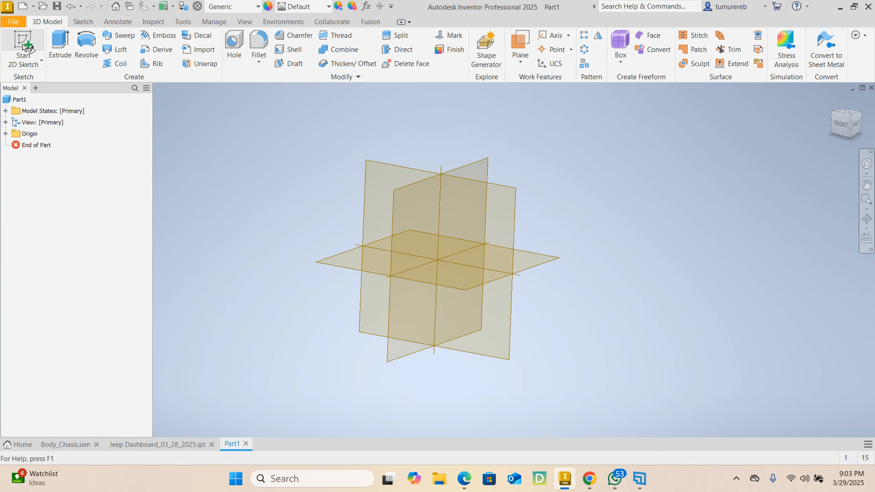
pyautogui.click(391, 158)
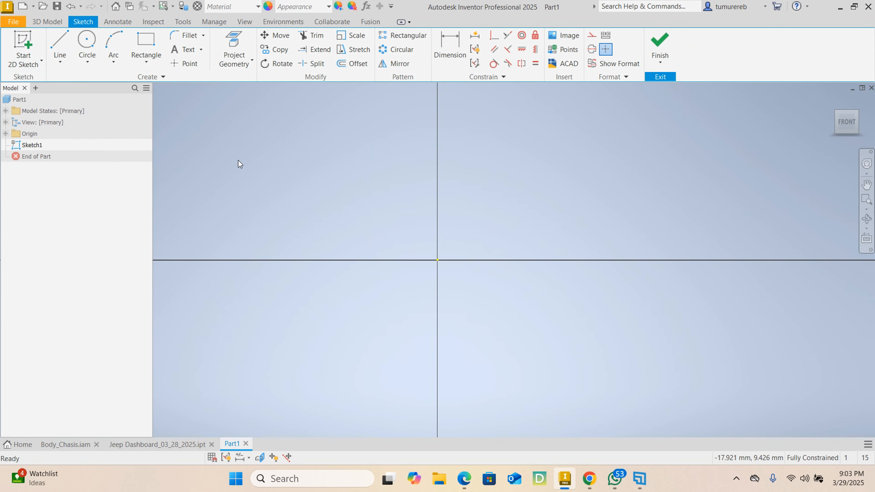
pyautogui.click(63, 40)
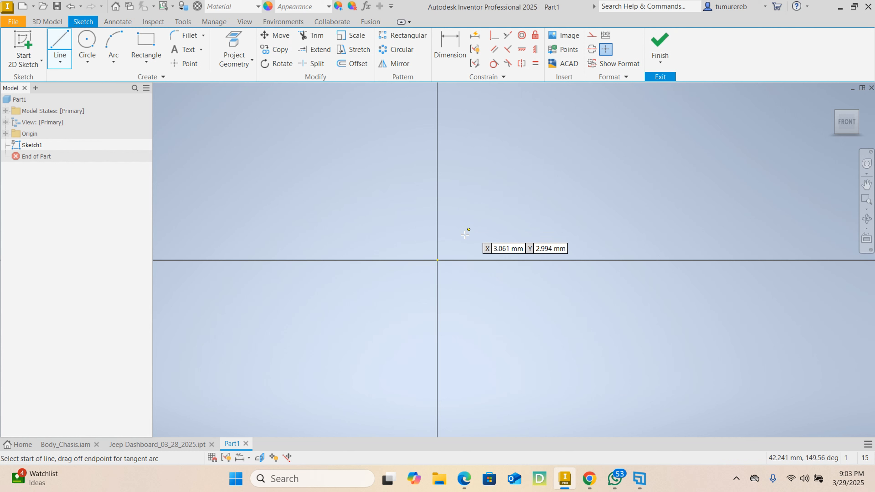
pyautogui.click(437, 260)
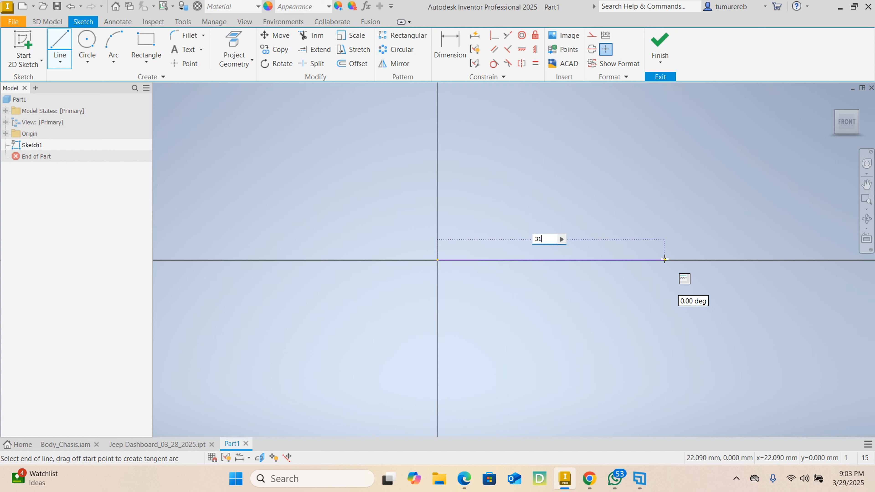
pyautogui.write('31')
pyautogui.press('Return')
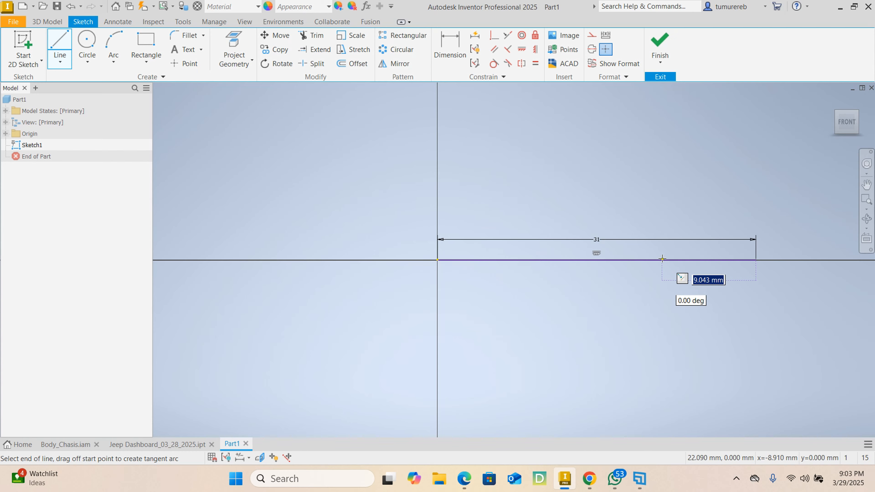
# Draw an upward-sloping line about 26 mm long from the base line's right end, at 120 degrees to the base line
pyautogui.moveTo(686, 213); pyautogui.dragTo(552, 266, button='middle')
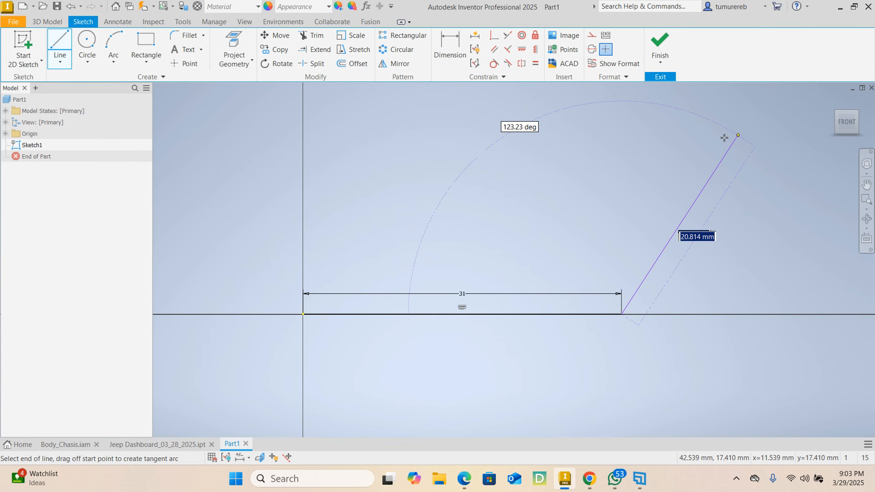
pyautogui.moveTo(762, 104); pyautogui.dragTo(696, 141, button='middle')
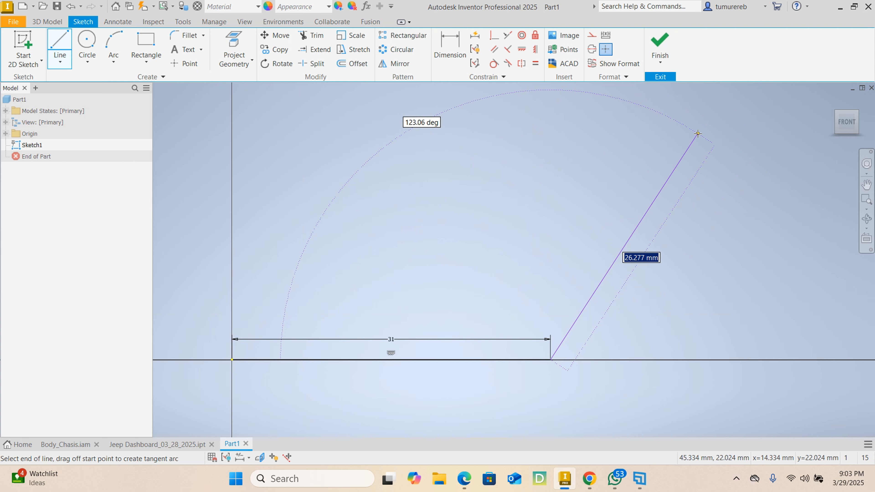
pyautogui.press('Tab')
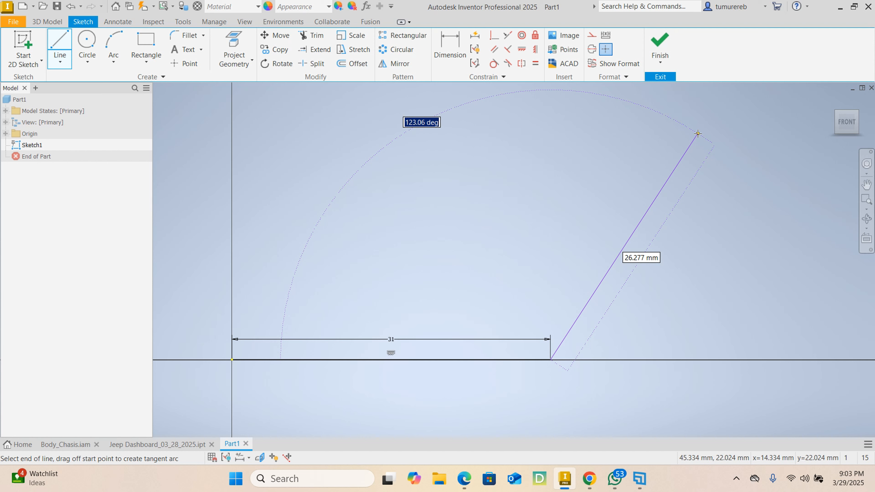
pyautogui.write('120')
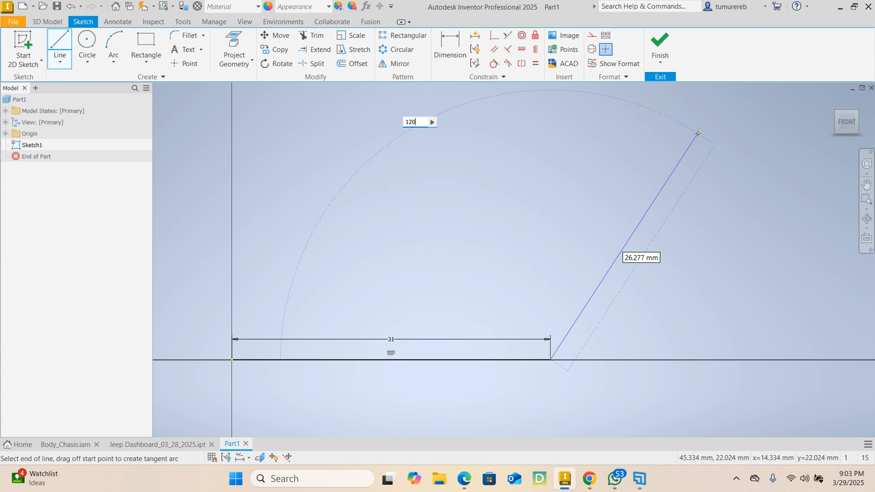
pyautogui.press('Return')
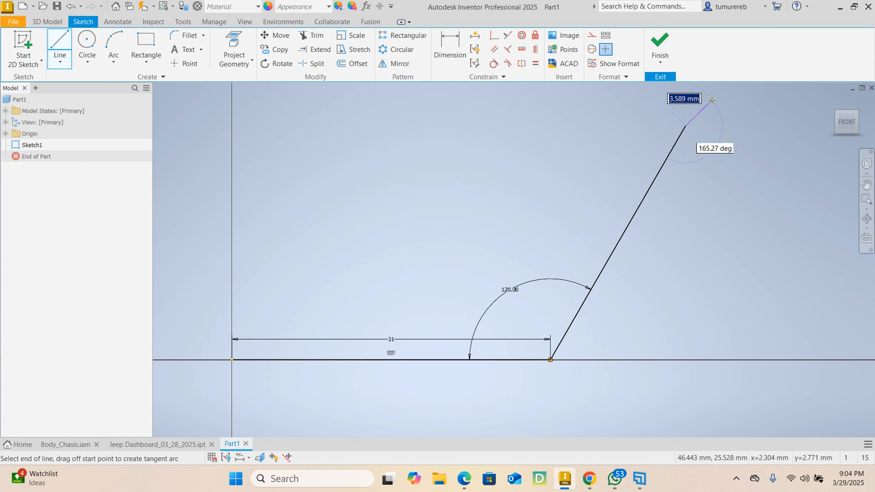
pyautogui.press('Escape')
pyautogui.moveTo(699, 115)
pyautogui.mouseDown(button='middle')
pyautogui.moveTo(705, 189)
pyautogui.moveTo(632, 217)
pyautogui.moveTo(615, 240)
pyautogui.moveTo(599, 244)
pyautogui.mouseUp(button='middle')
pyautogui.scroll(-3, 711, 172)
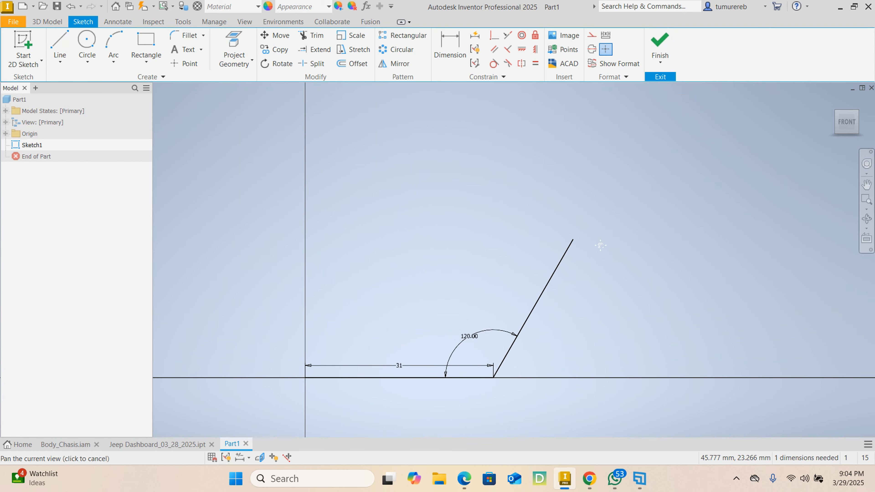
# Draw a 15 mm vertical line upward from the upper end of the sloping line
pyautogui.click(59, 46)
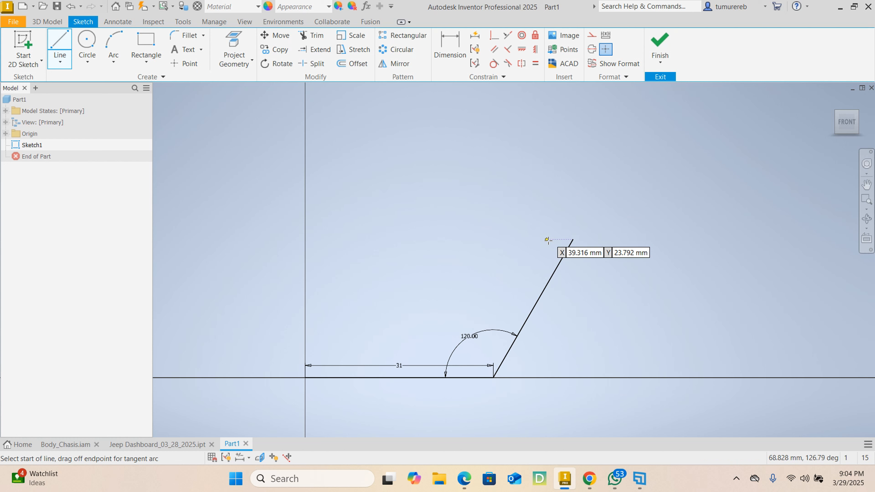
pyautogui.click(571, 241)
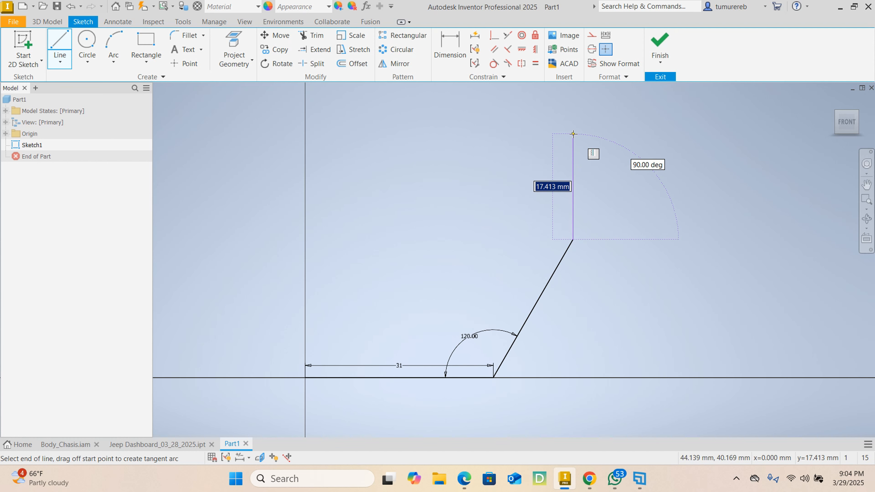
pyautogui.write('1')
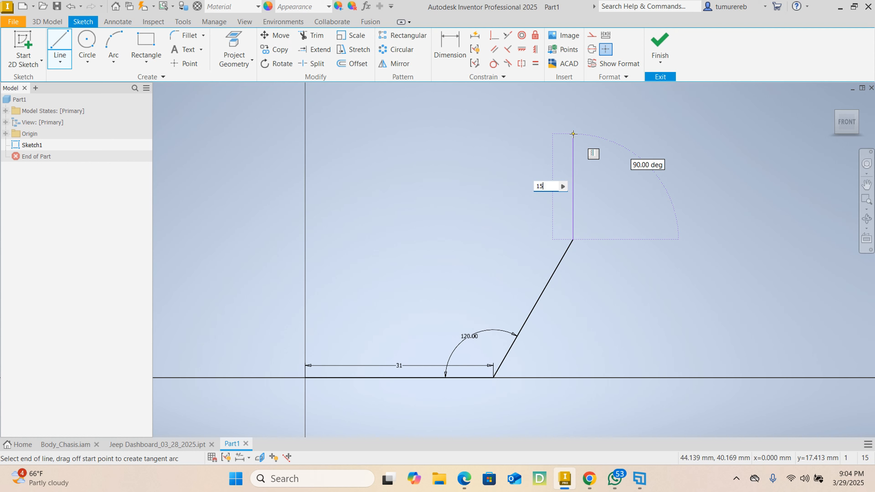
pyautogui.write('5')
pyautogui.press('Return')
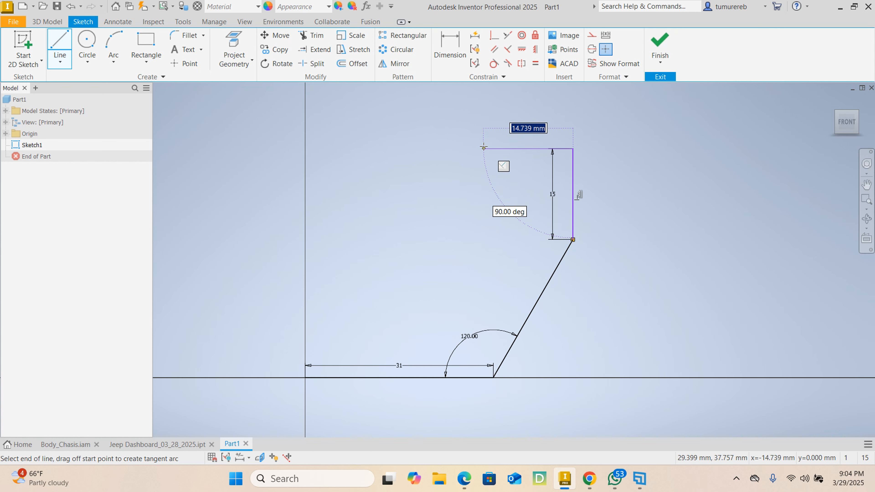
pyautogui.write('5')
# Draw a 5 mm horizontal line from the vertical line's upper end toward the origin side and close a 5 by 15 mm rectangle
pyautogui.press('Return')
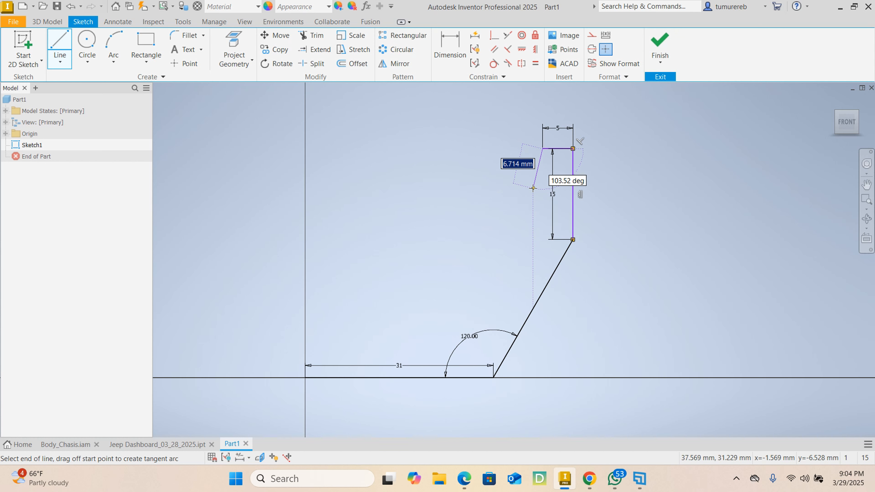
pyautogui.click(543, 239)
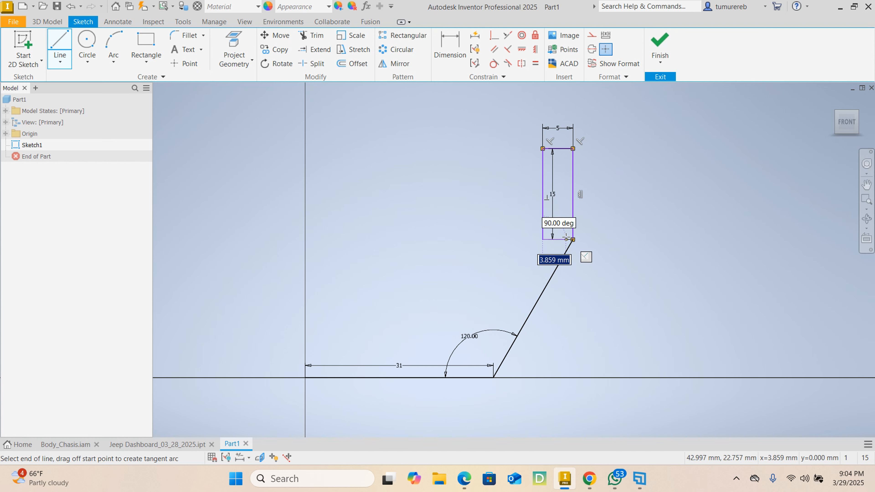
pyautogui.click(573, 239)
pyautogui.press('Escape')
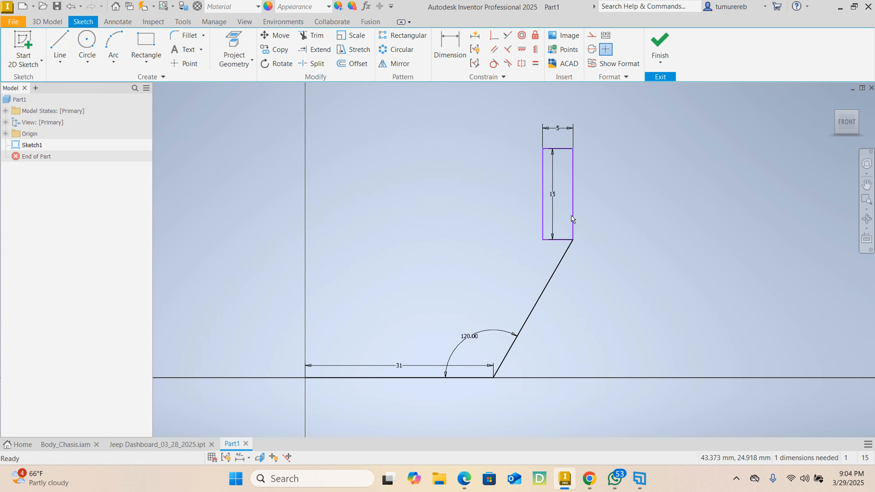
# Move the rectangle's 15 mm height dimension outside the rectangle, to the side away from the origin
pyautogui.scroll(3, 571, 219)
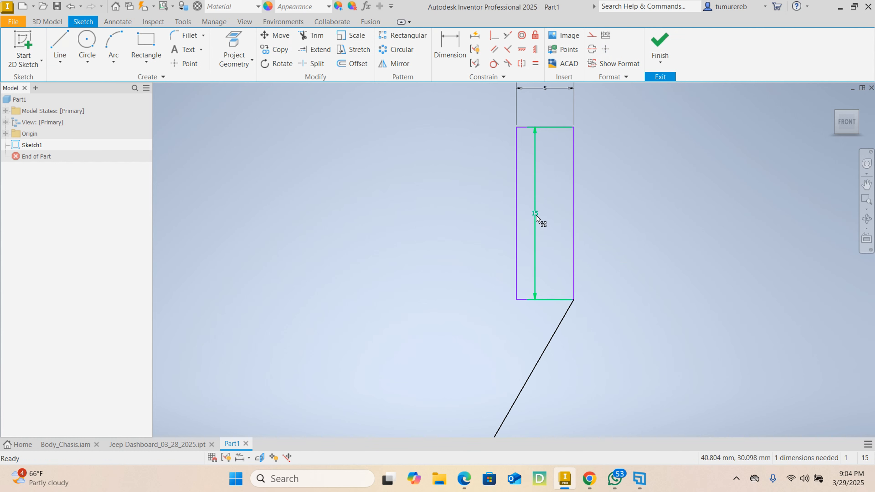
pyautogui.moveTo(536, 217); pyautogui.dragTo(604, 225)
pyautogui.scroll(-3, 631, 222)
pyautogui.moveTo(652, 260); pyautogui.dragTo(659, 228, button='middle')
pyautogui.scroll(-2, 657, 228)
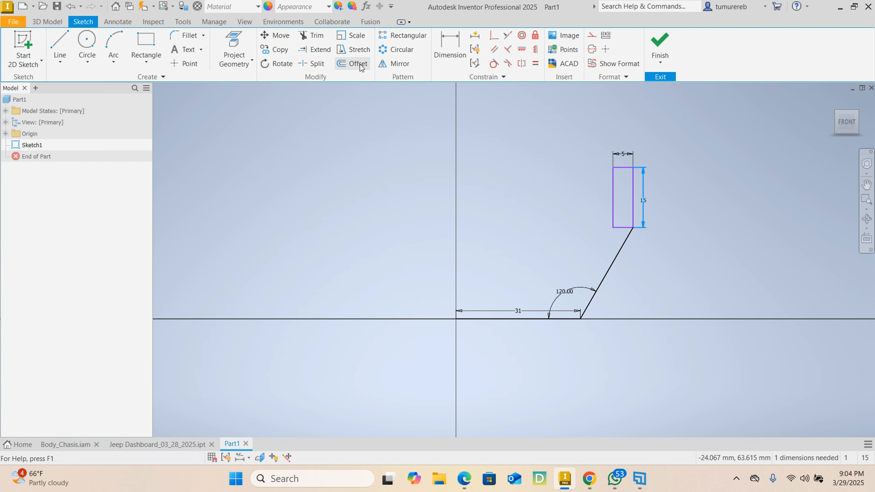
# Offset the sloping line and the base line 4 mm toward the inside of the profile
pyautogui.click(353, 64)
pyautogui.click(601, 282)
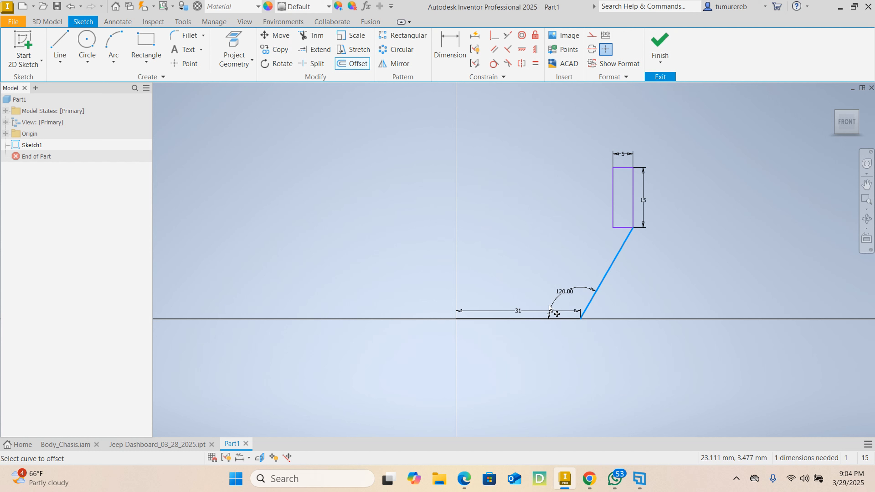
pyautogui.click(537, 319)
pyautogui.press('Return')
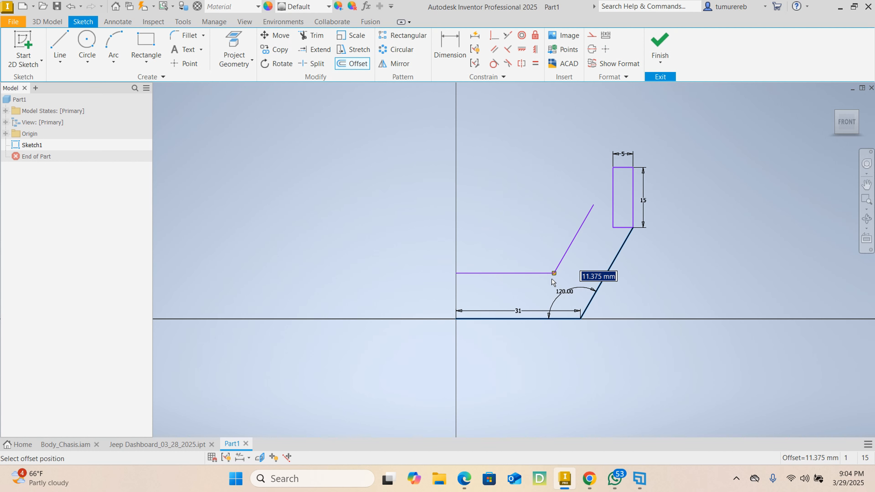
pyautogui.write('4')
pyautogui.press('Return')
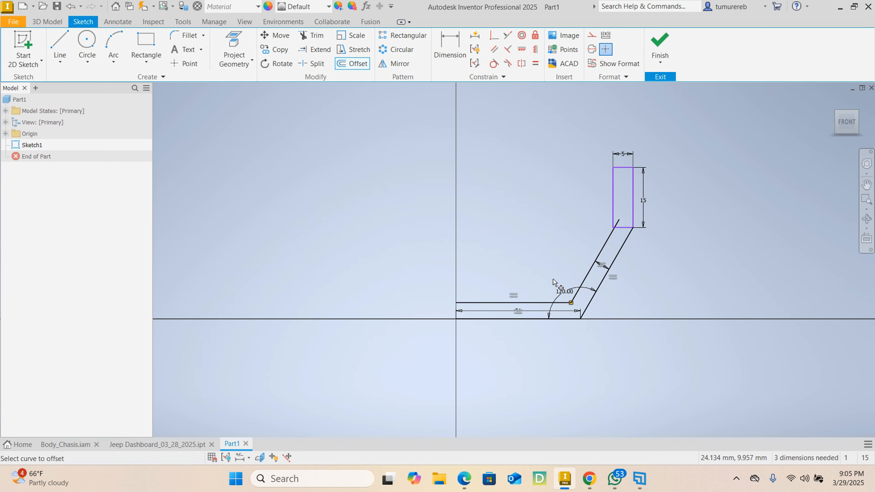
pyautogui.rightClick(573, 236)
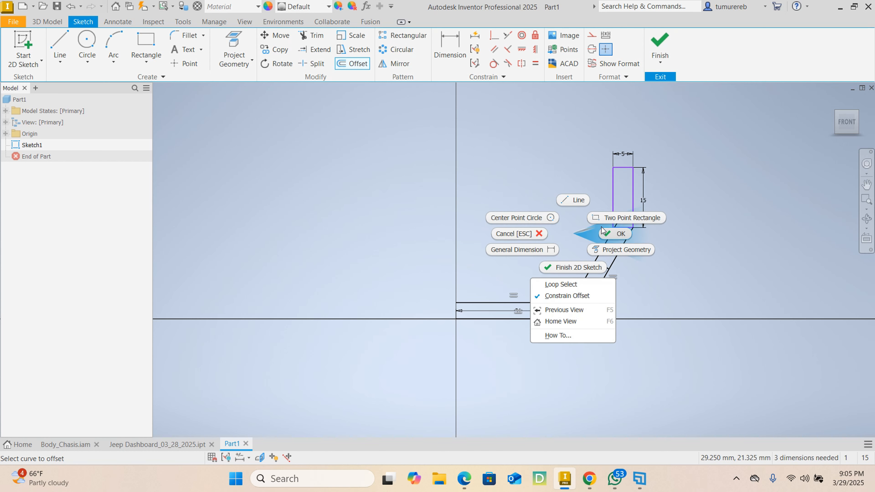
pyautogui.click(612, 233)
# Delete the 4 mm offset dimension and the offset copy of the sloping line
pyautogui.scroll(3, 616, 234)
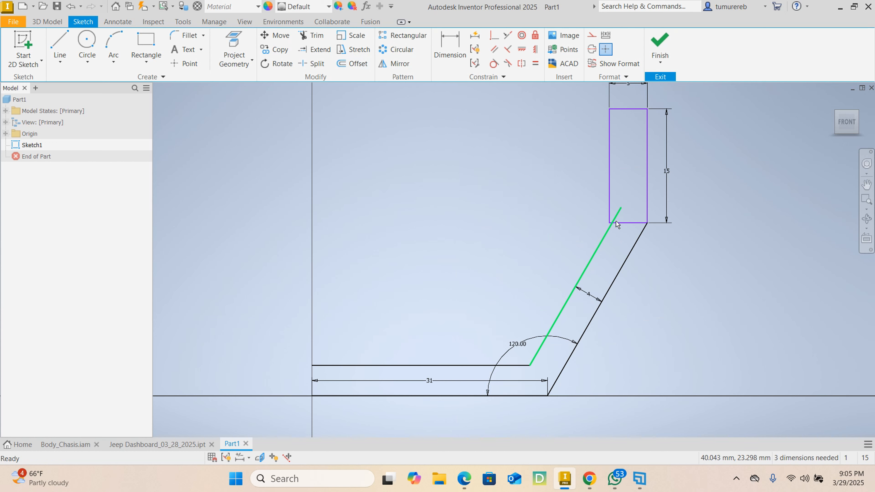
pyautogui.rightClick(587, 295)
pyautogui.click(582, 262)
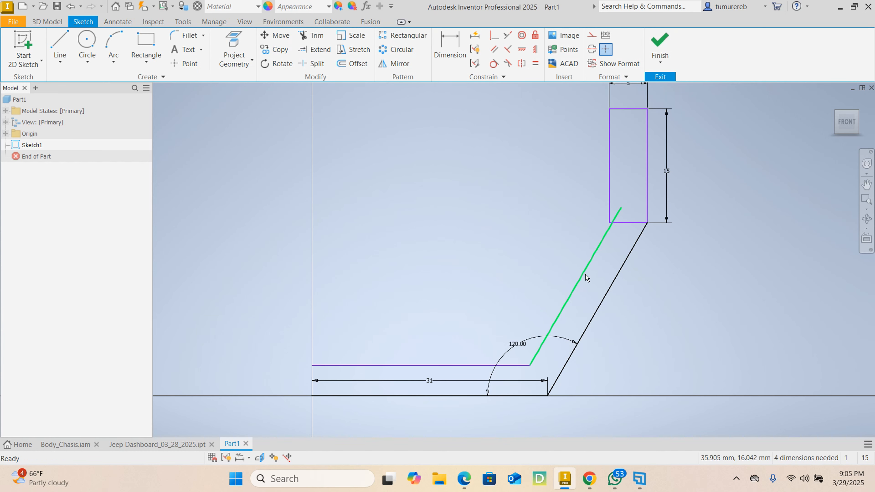
pyautogui.rightClick(585, 274)
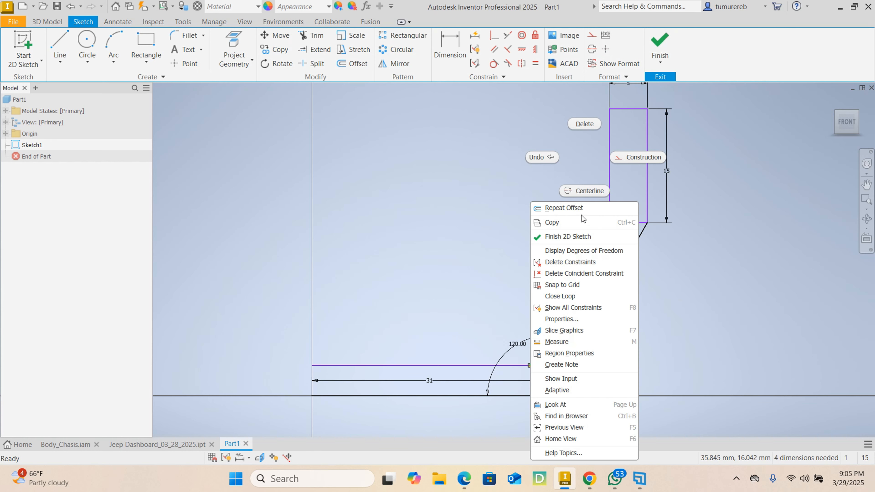
pyautogui.click(581, 126)
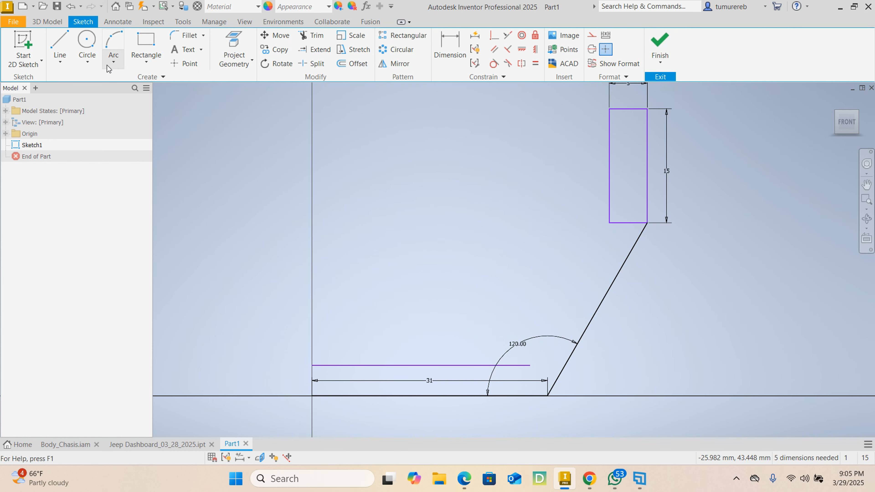
# Draw a sloping line from the inner base line's end to the rectangle's lower corner on the origin side
pyautogui.click(60, 48)
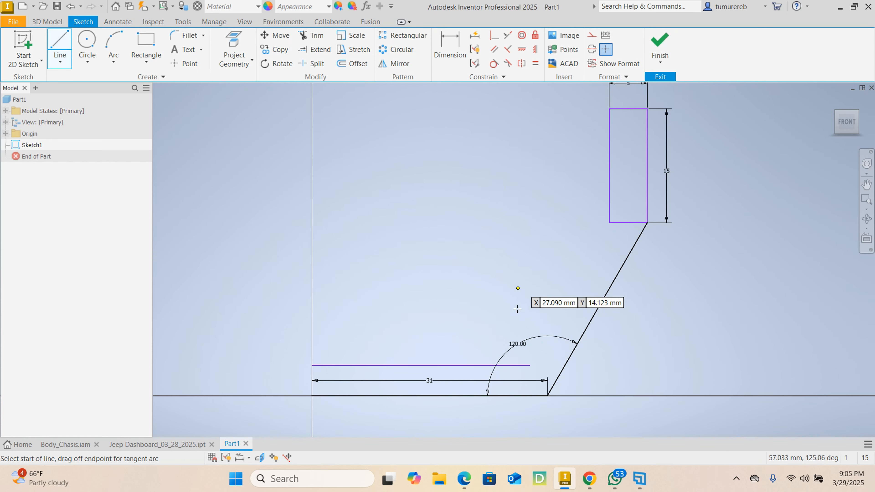
pyautogui.click(529, 365)
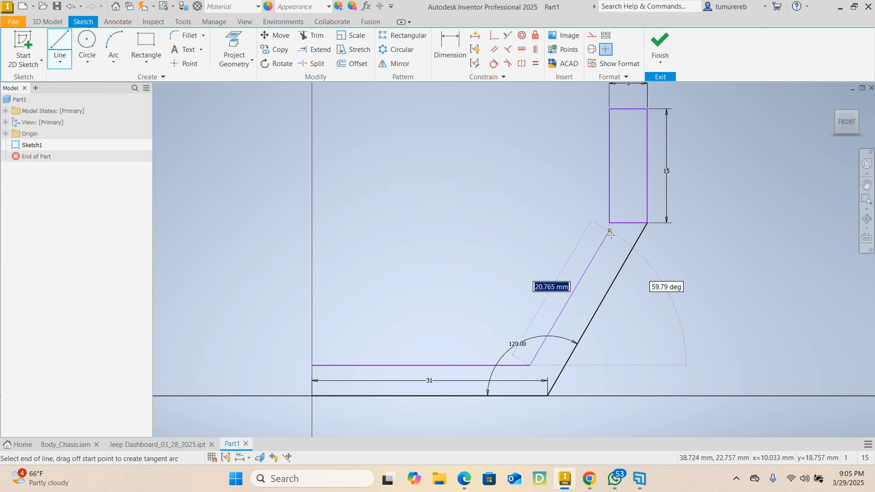
pyautogui.scroll(4, 611, 237)
pyautogui.click(608, 186)
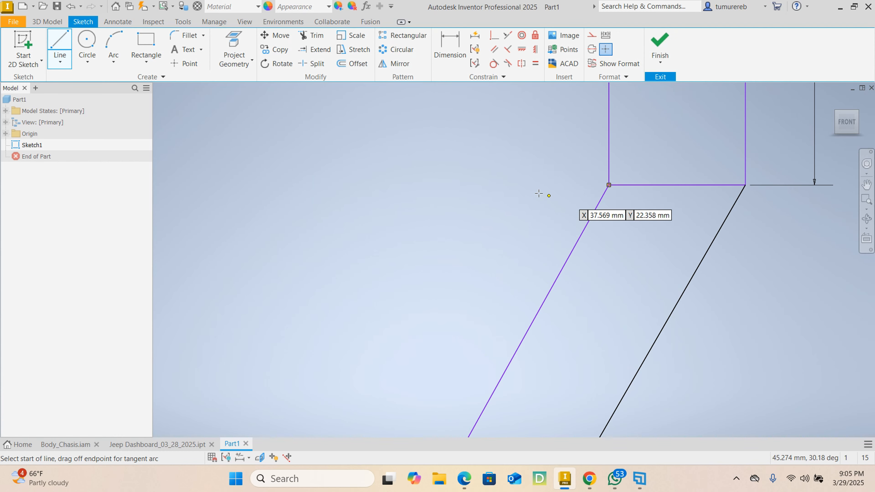
pyautogui.rightClick(523, 192)
pyautogui.click(568, 187)
pyautogui.scroll(-3, 573, 216)
pyautogui.scroll(-3, 573, 217)
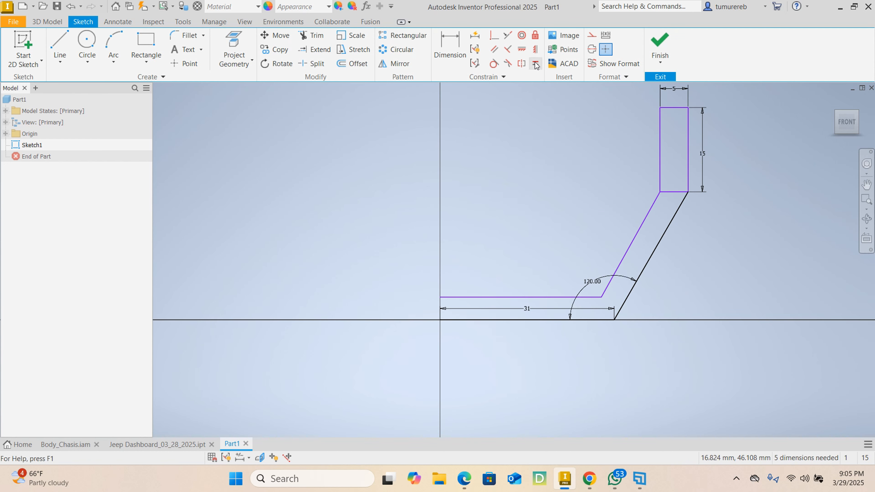
# Constrain the new inner sloping line parallel to the outer sloping line
pyautogui.click(492, 54)
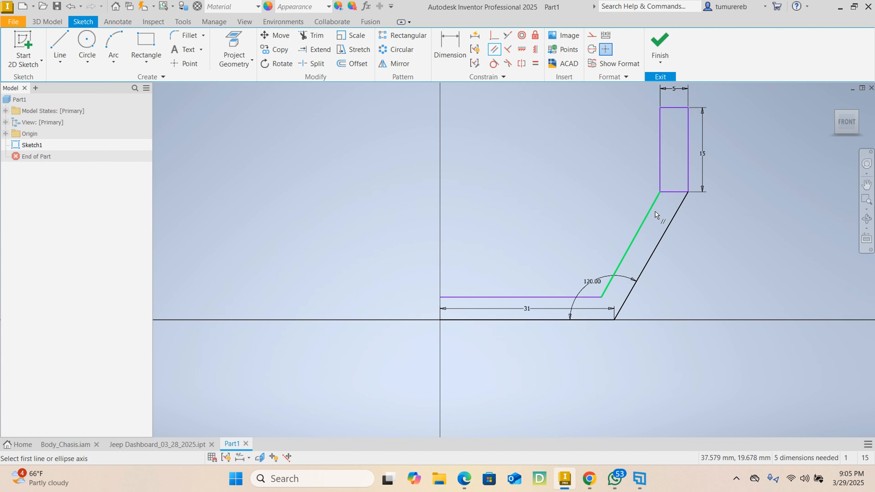
pyautogui.click(647, 221)
pyautogui.click(665, 237)
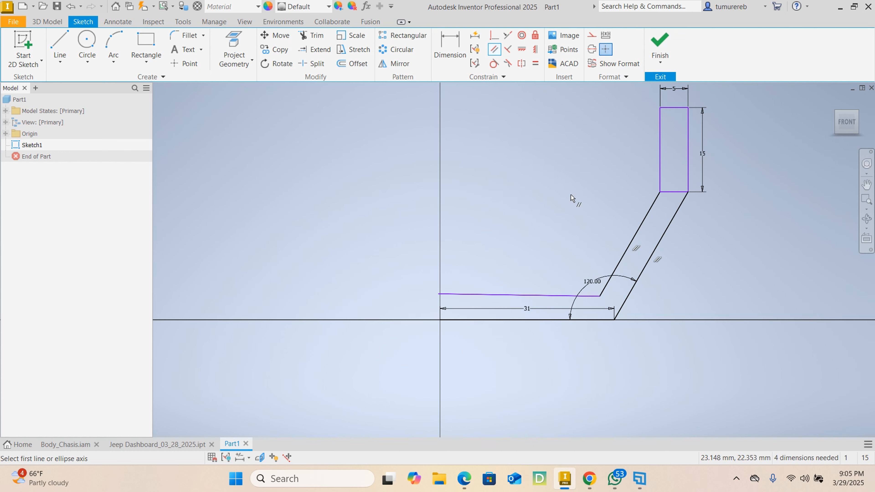
pyautogui.rightClick(571, 184)
pyautogui.click(597, 181)
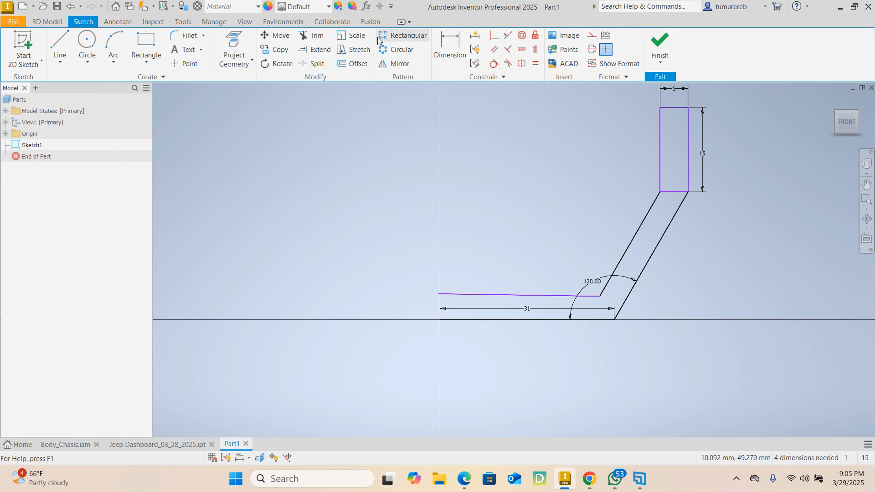
# Apply a horizontal constraint to the tilted inner base line
pyautogui.scroll(2, 429, 309)
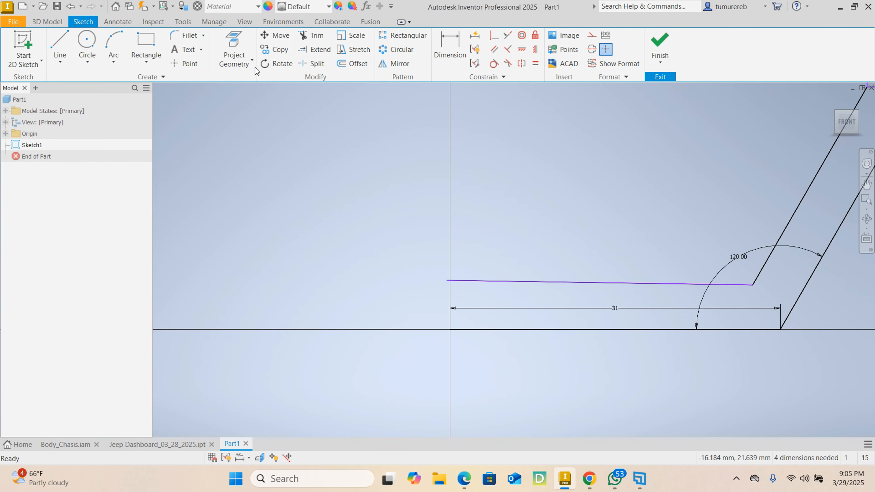
pyautogui.scroll(-2, 505, 222)
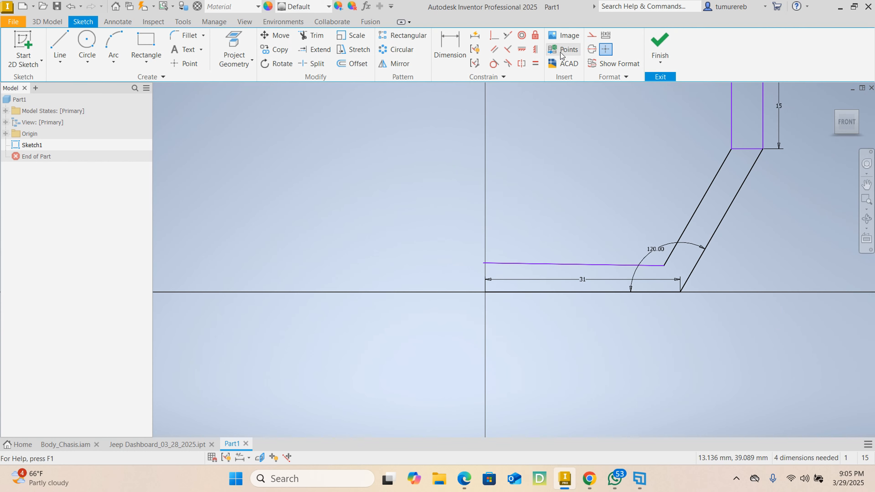
pyautogui.click(522, 49)
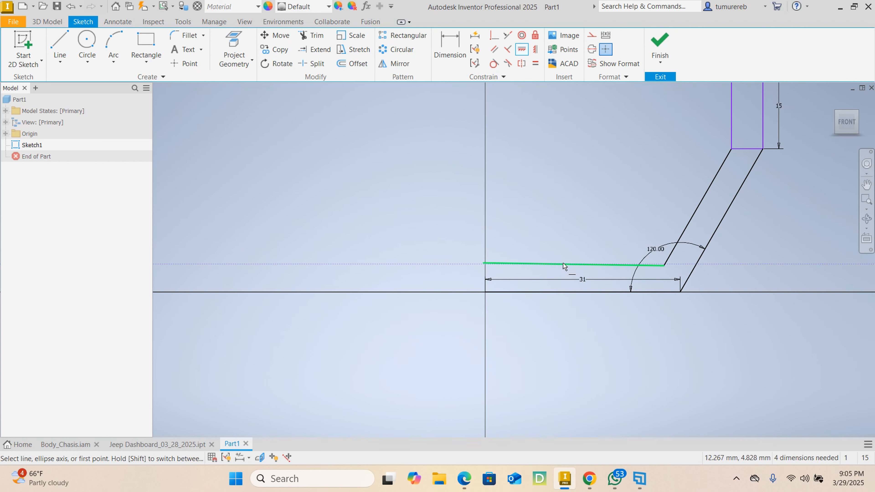
pyautogui.click(564, 268)
pyautogui.rightClick(538, 169)
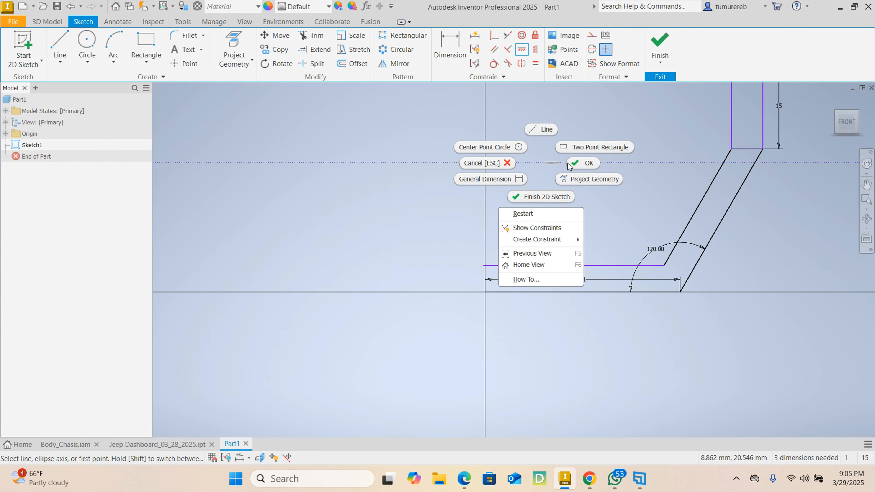
pyautogui.click(588, 163)
# Draw a vertical line about 4.2 mm long from the origin up to the inner base line
pyautogui.click(60, 44)
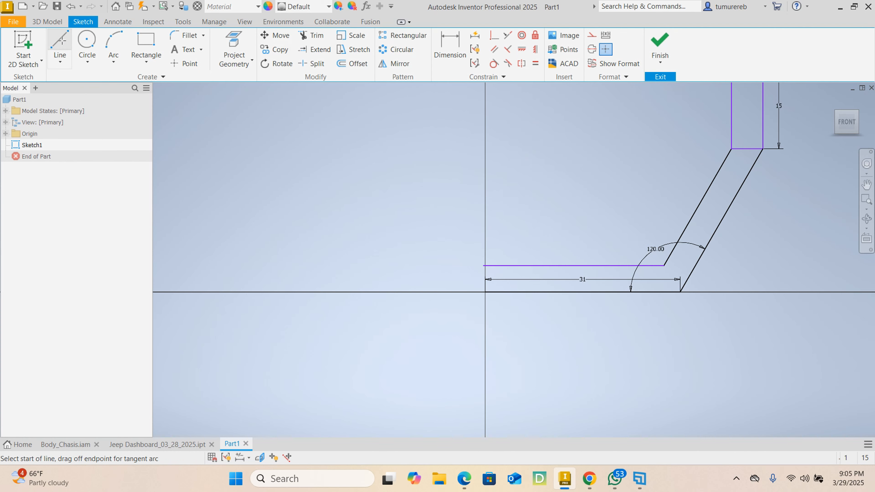
pyautogui.scroll(3, 482, 305)
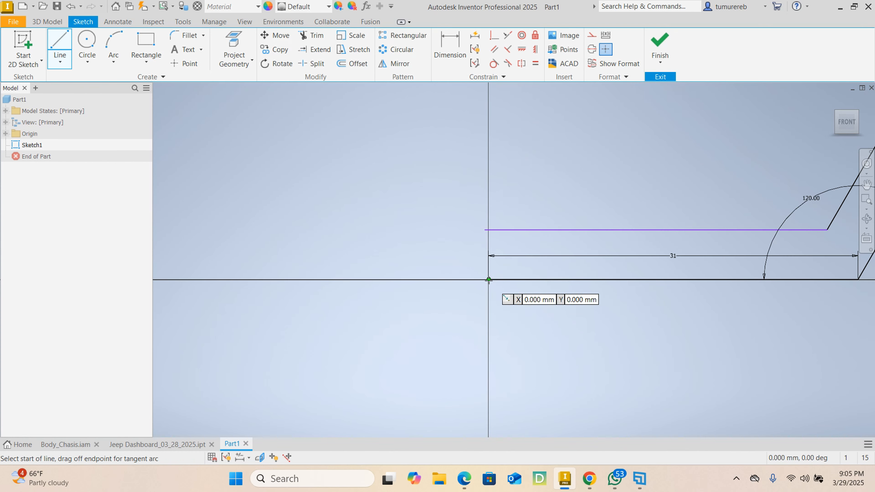
pyautogui.click(488, 279)
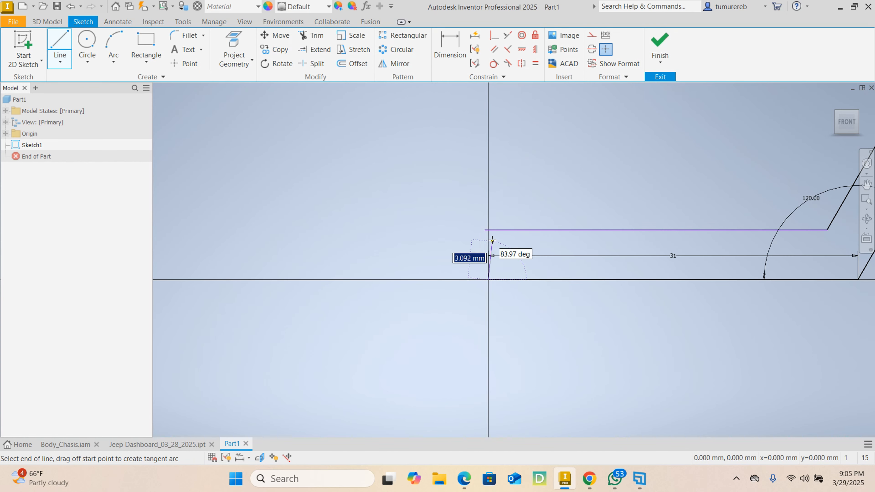
pyautogui.click(488, 230)
pyautogui.rightClick(524, 205)
pyautogui.click(569, 205)
# Apply a coincident constraint joining the inner base line's overhanging end to the upper end of the short vertical line
pyautogui.scroll(4, 515, 223)
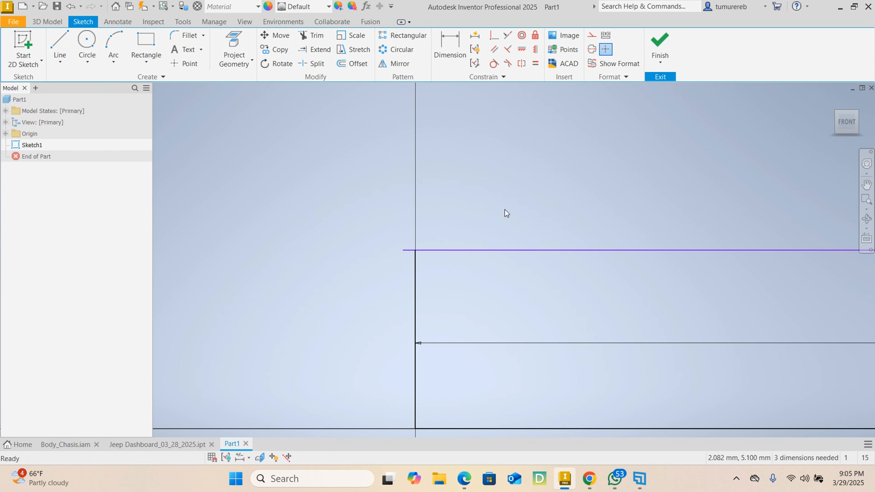
pyautogui.scroll(-4, 506, 211)
pyautogui.click(494, 35)
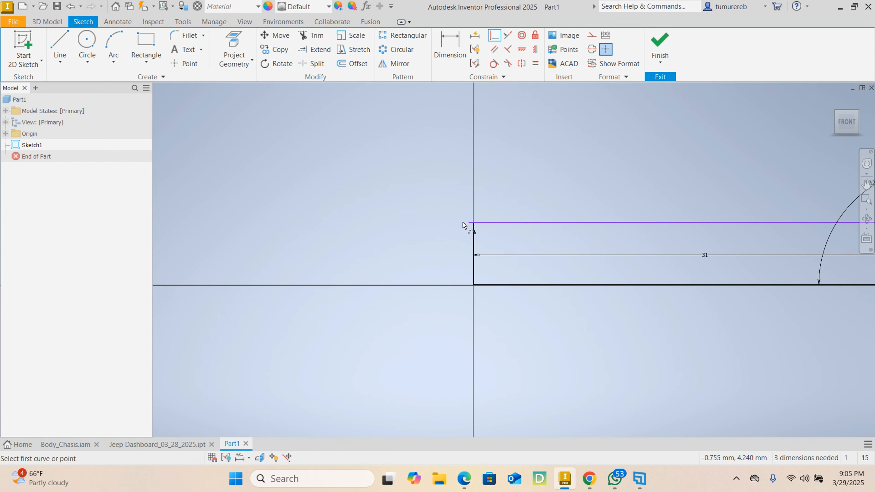
pyautogui.click(469, 225)
pyautogui.click(475, 228)
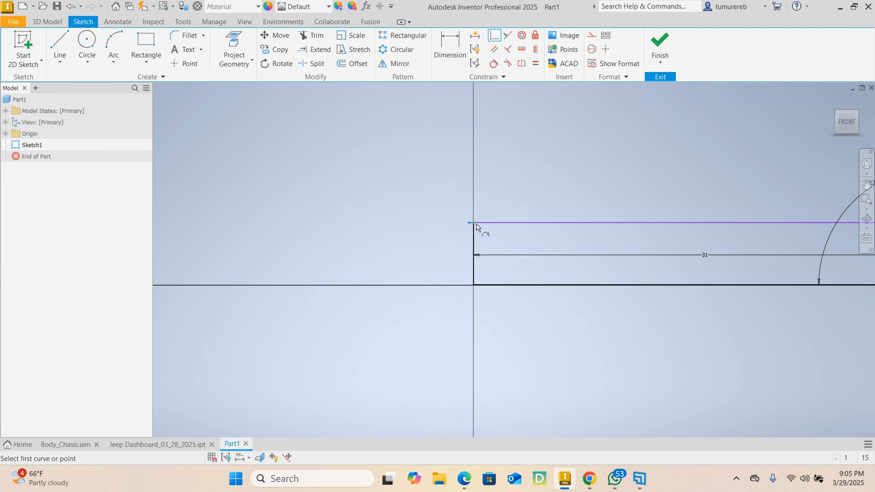
pyautogui.rightClick(538, 161)
pyautogui.click(576, 164)
# Reposition the 120-degree dimension inside the lower corner and move the 31 mm dimension below the base line
pyautogui.scroll(-4, 570, 250)
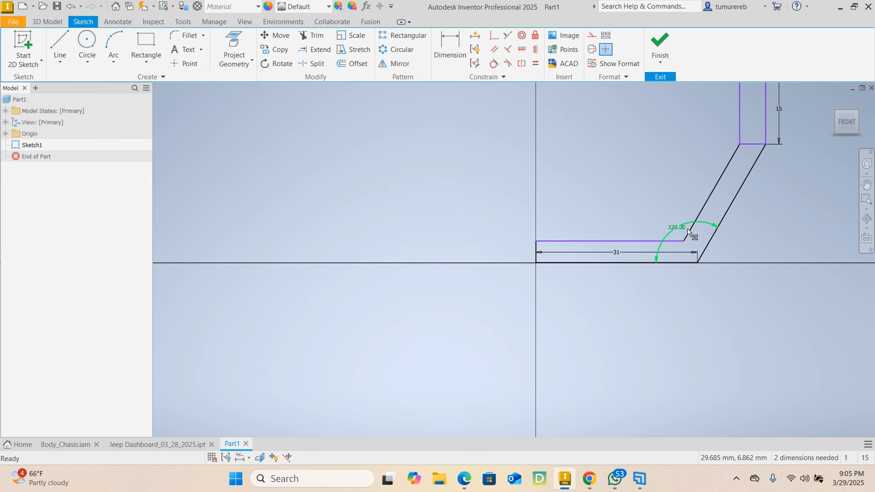
pyautogui.scroll(3, 678, 231)
pyautogui.moveTo(679, 228)
pyautogui.mouseDown()
pyautogui.moveTo(733, 289)
pyautogui.moveTo(719, 261)
pyautogui.mouseUp()
pyautogui.moveTo(642, 203); pyautogui.dragTo(553, 243, button='middle')
pyautogui.scroll(-3, 553, 244)
pyautogui.moveTo(599, 190); pyautogui.dragTo(601, 261, button='middle')
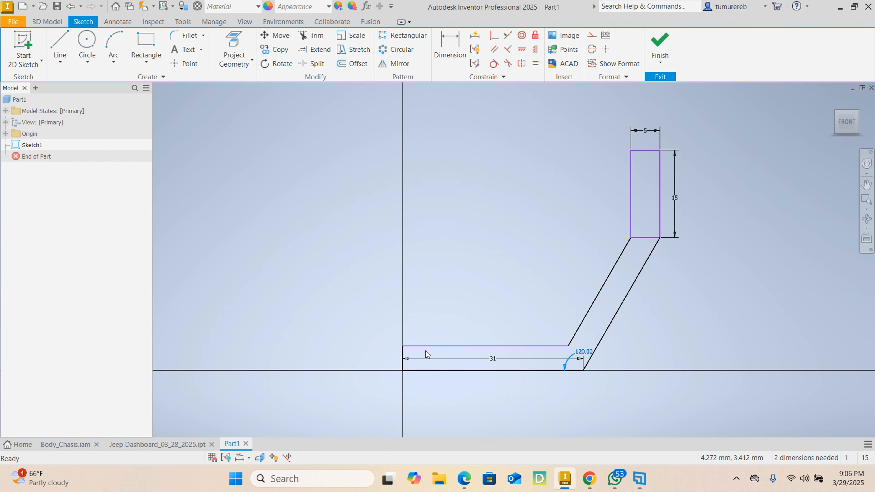
pyautogui.scroll(6, 404, 354)
pyautogui.scroll(-5, 442, 340)
pyautogui.moveTo(501, 288); pyautogui.dragTo(455, 234, button='middle')
pyautogui.moveTo(492, 300); pyautogui.dragTo(483, 337)
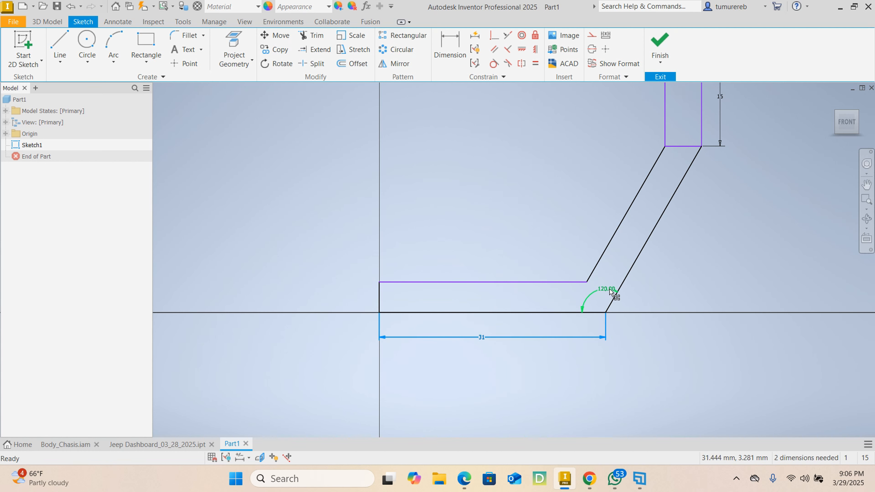
pyautogui.moveTo(609, 292); pyautogui.dragTo(598, 297)
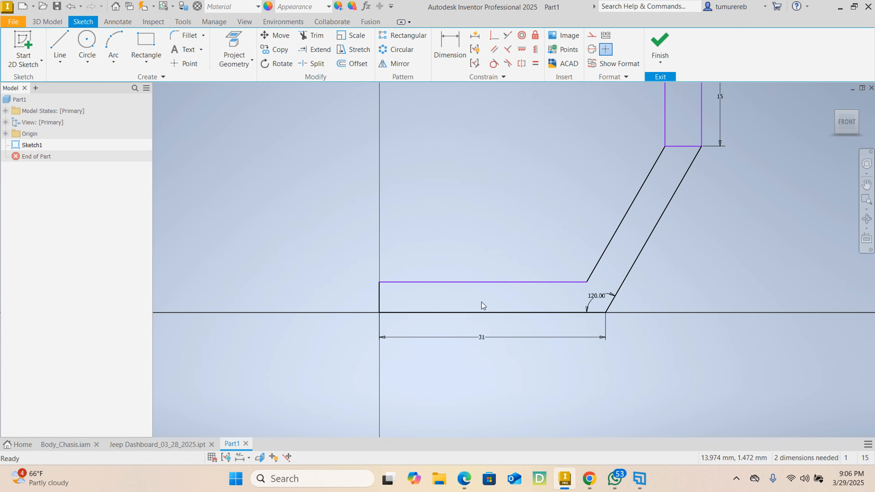
# Dimension the spacing between the inner and outer base lines and set it to 4 mm
pyautogui.click(449, 47)
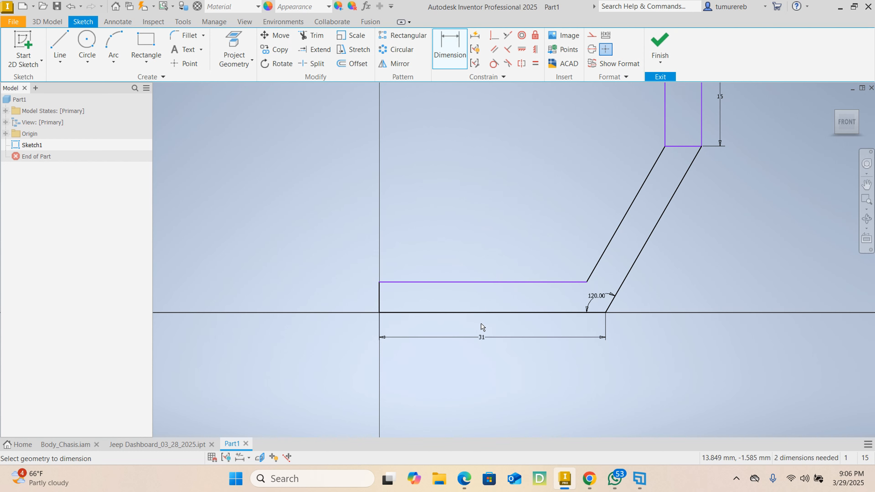
pyautogui.click(485, 313)
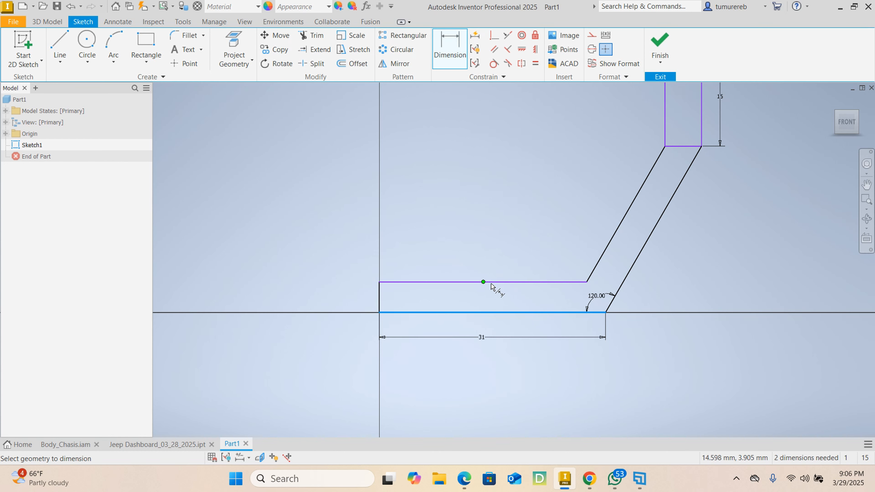
pyautogui.click(488, 283)
pyautogui.click(462, 298)
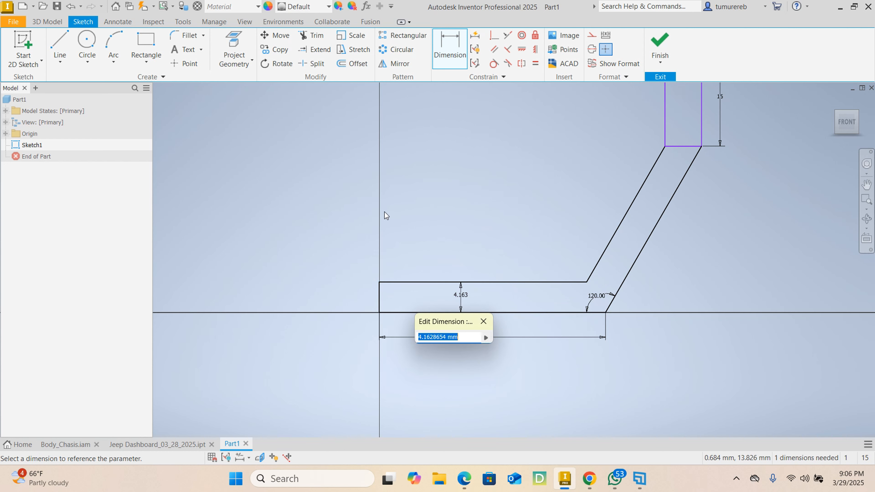
pyautogui.write('4')
pyautogui.press('Return')
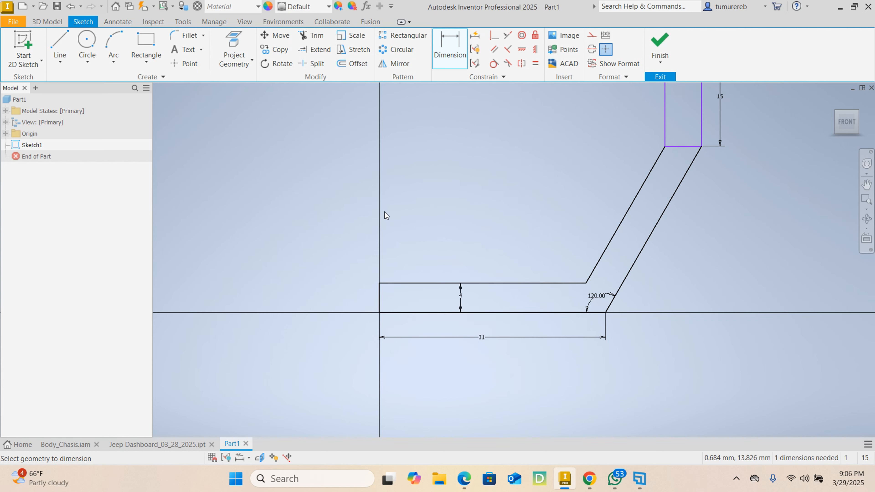
# Dimension the profile's overall height from the base to the upper rectangle's top edge and set it to 46 mm
pyautogui.scroll(3, 597, 186)
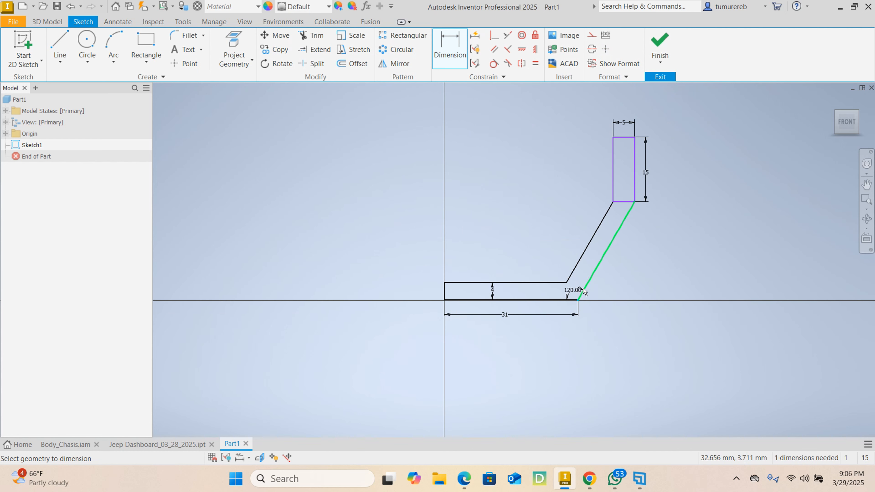
pyautogui.click(629, 138)
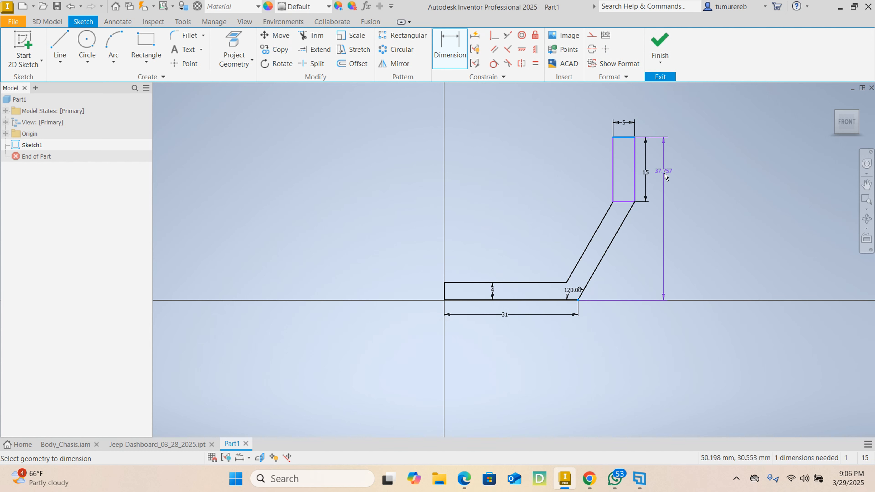
pyautogui.click(680, 190)
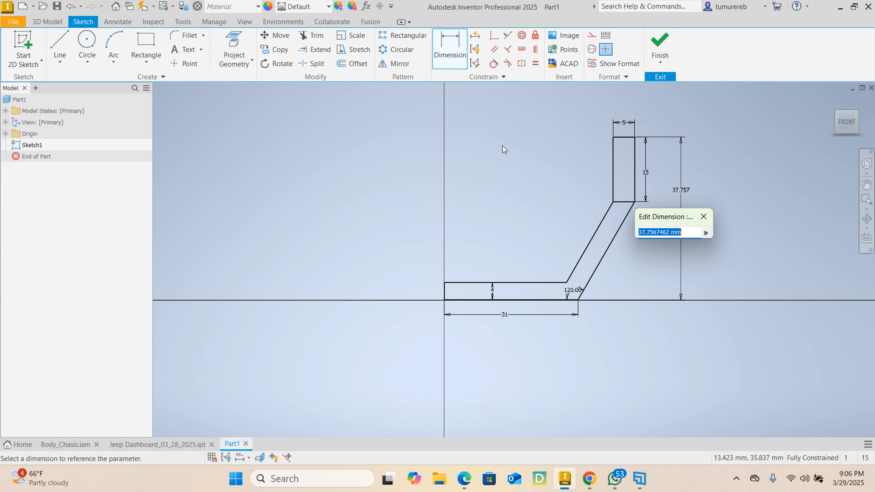
pyautogui.write('3')
pyautogui.write('6')
pyautogui.press('Return')
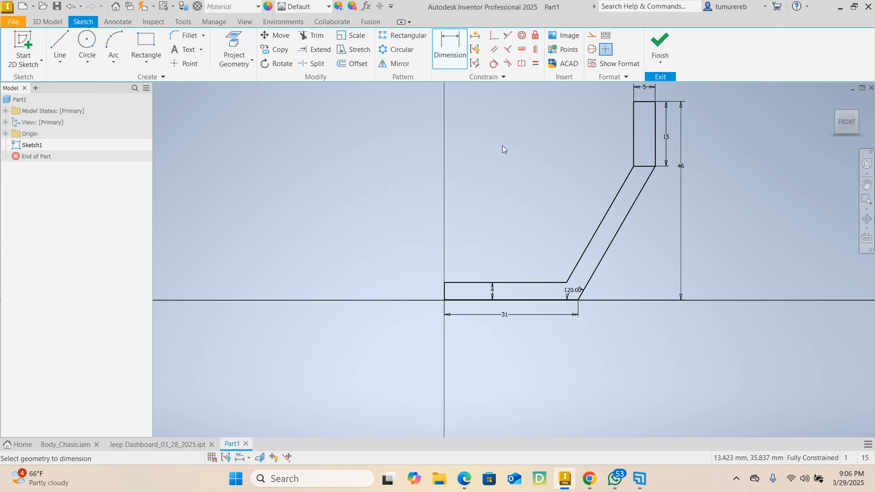
# Finish the side-profile sketch
pyautogui.moveTo(636, 263); pyautogui.dragTo(565, 275, button='middle')
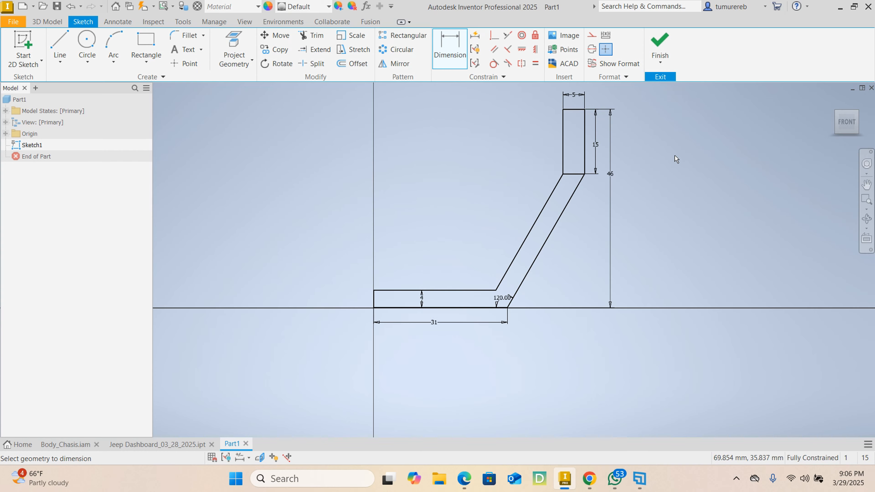
pyautogui.moveTo(675, 160); pyautogui.dragTo(641, 181, button='middle')
pyautogui.click(658, 40)
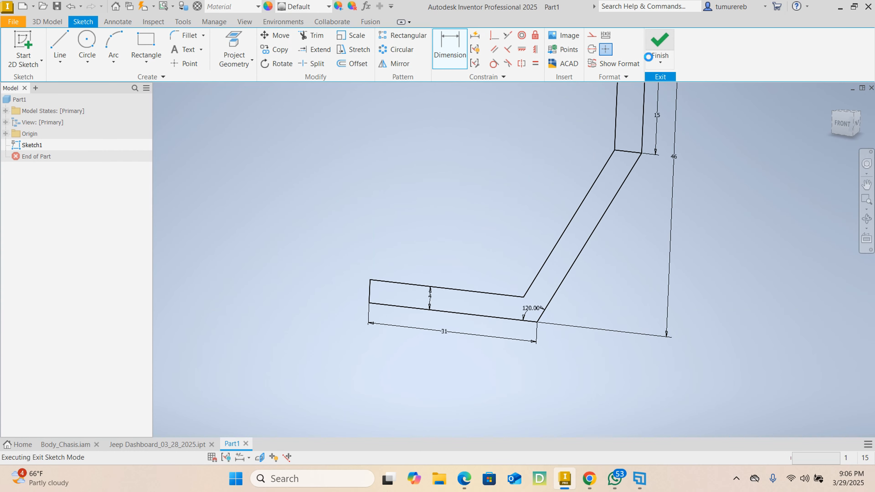
pyautogui.moveTo(639, 194); pyautogui.dragTo(372, 244, button='middle')
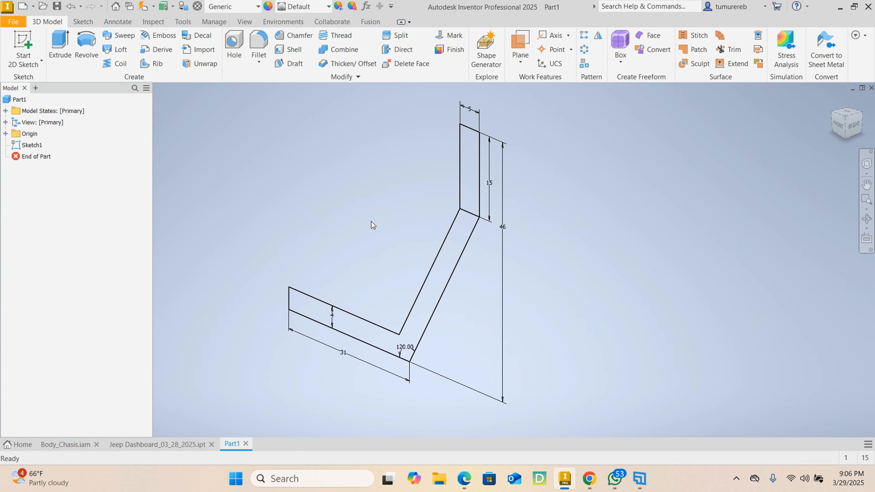
# Extrude both regions of the side profile symmetrically about the sketch plane by 14 mm as a new solid
pyautogui.click(66, 45)
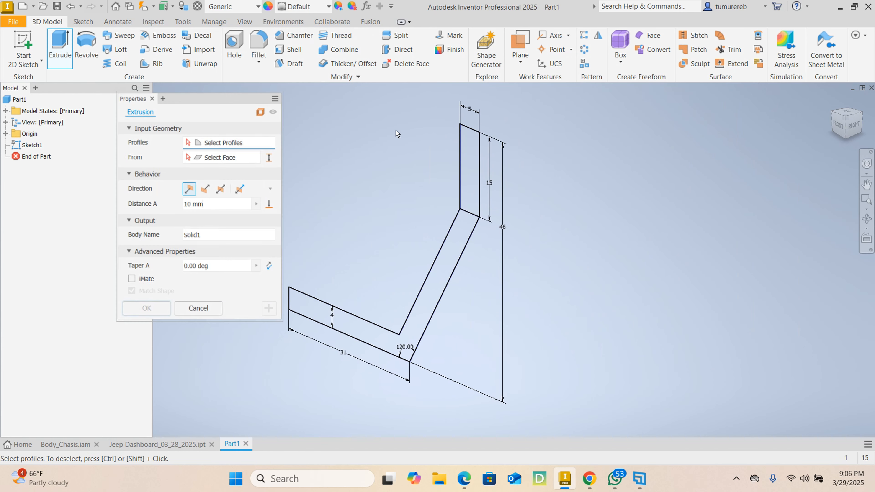
pyautogui.click(469, 193)
pyautogui.click(458, 238)
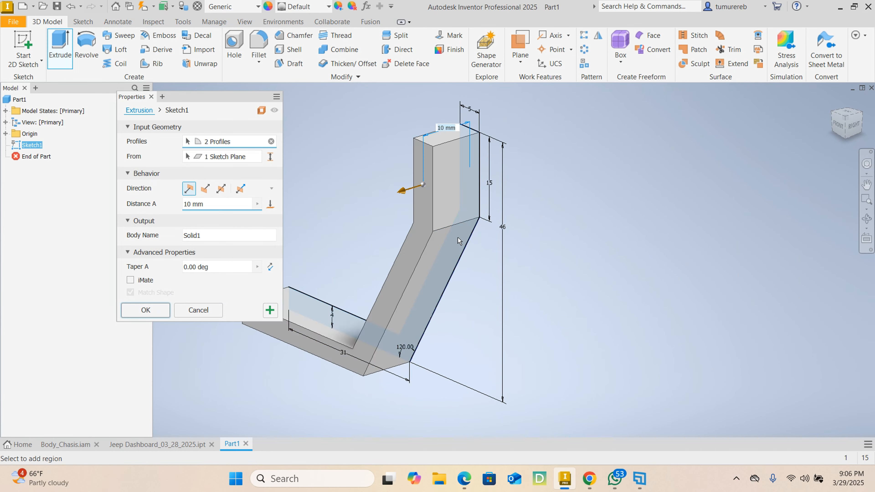
pyautogui.moveTo(539, 259); pyautogui.dragTo(653, 260, button='middle')
pyautogui.scroll(3, 653, 260)
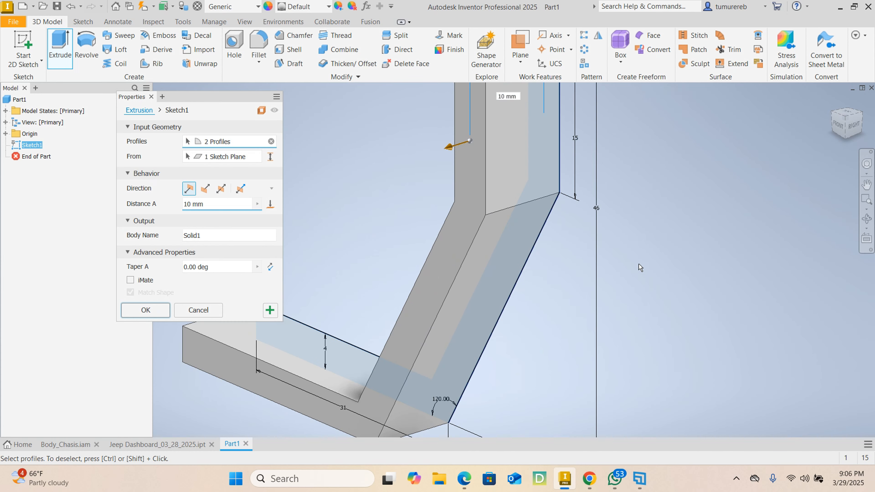
pyautogui.scroll(-3, 574, 282)
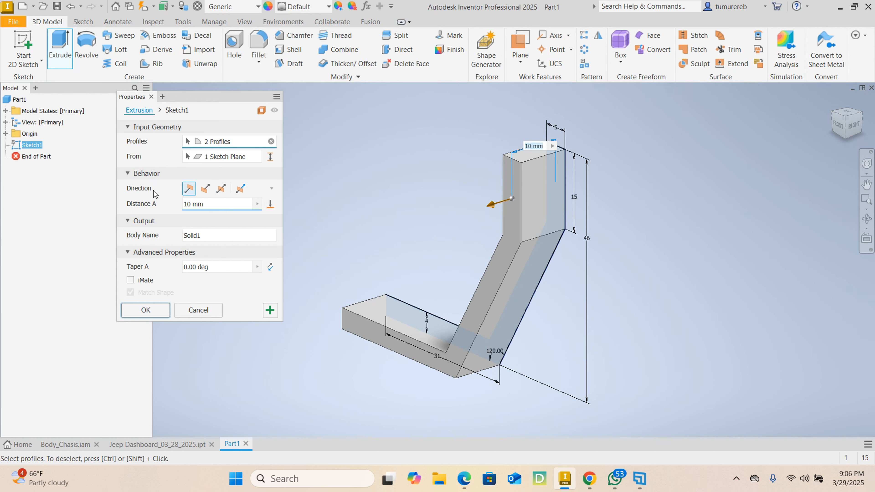
pyautogui.click(221, 189)
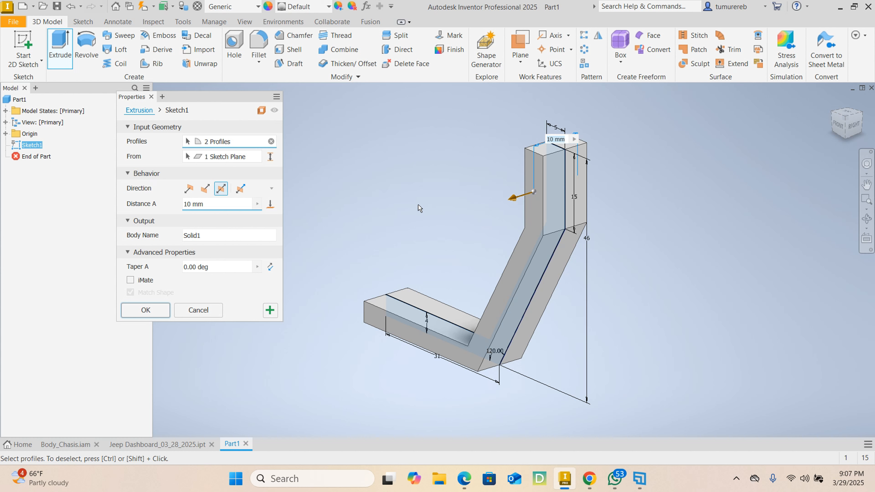
pyautogui.click(211, 204)
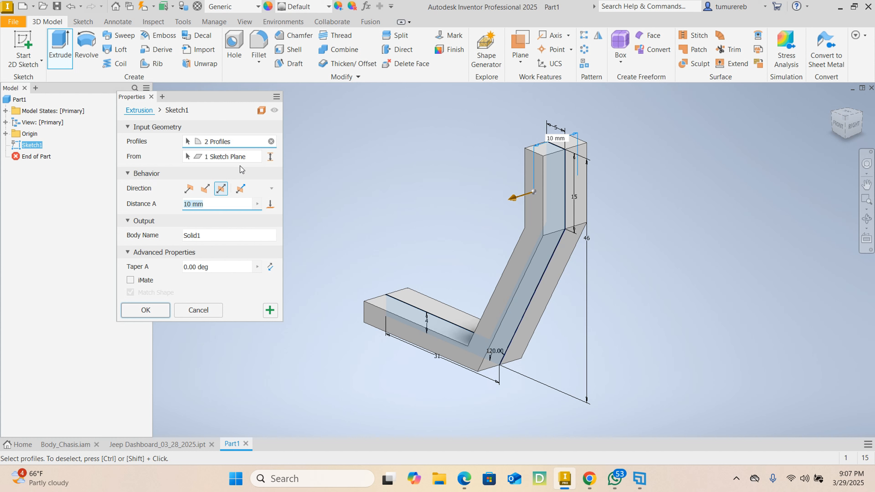
pyautogui.write('14')
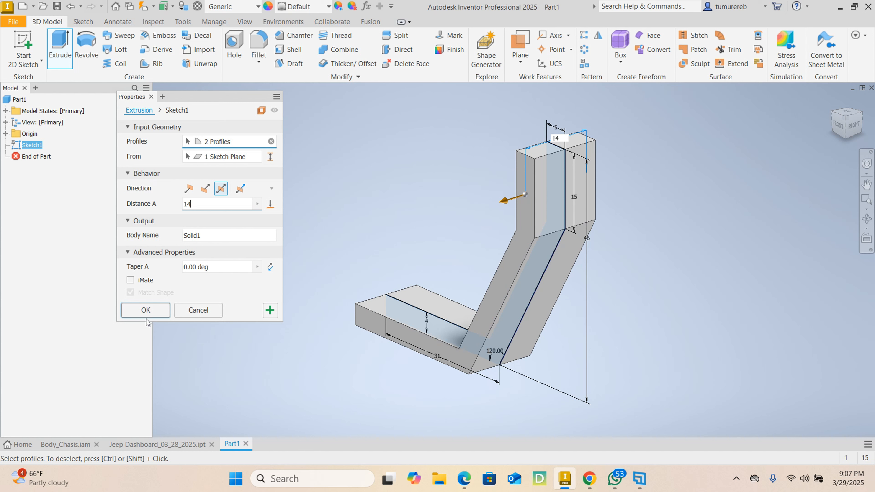
pyautogui.click(146, 310)
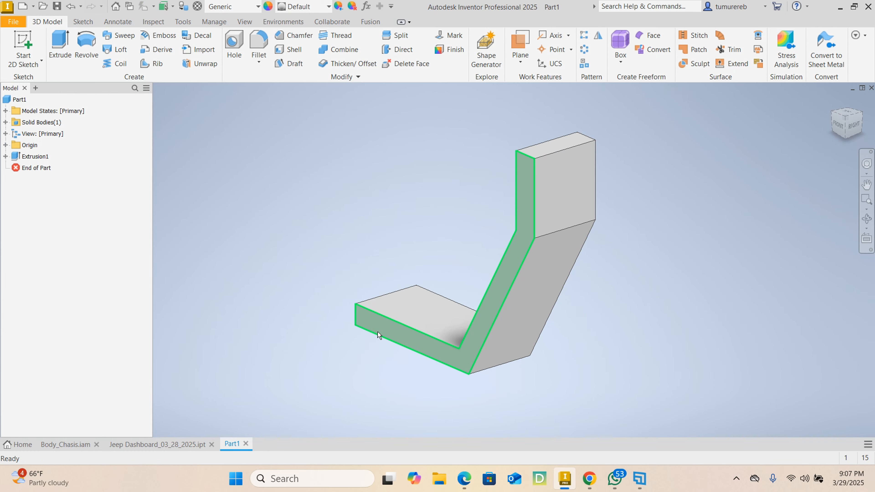
# Make the consumed side-profile sketch under the first extrusion visible
pyautogui.keyDown('shift'); pyautogui.moveTo(474, 232); pyautogui.dragTo(344, 221, button='middle'); pyautogui.keyUp('shift')
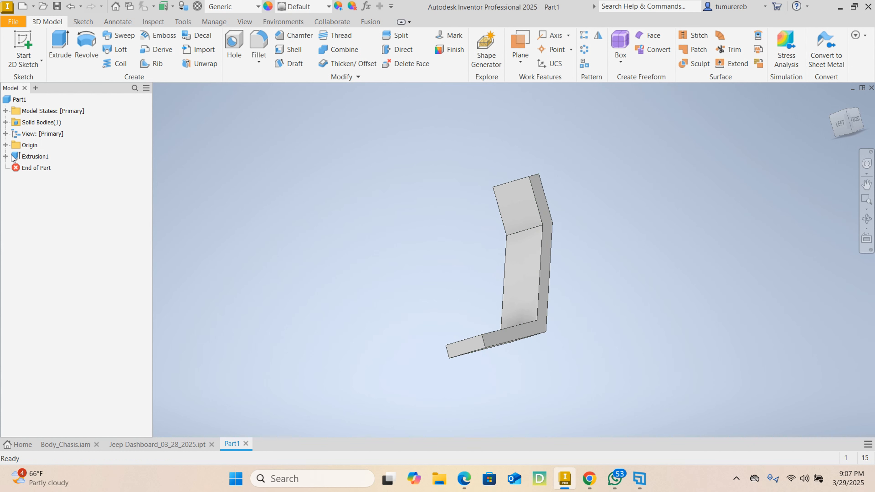
pyautogui.click(5, 156)
pyautogui.click(39, 168)
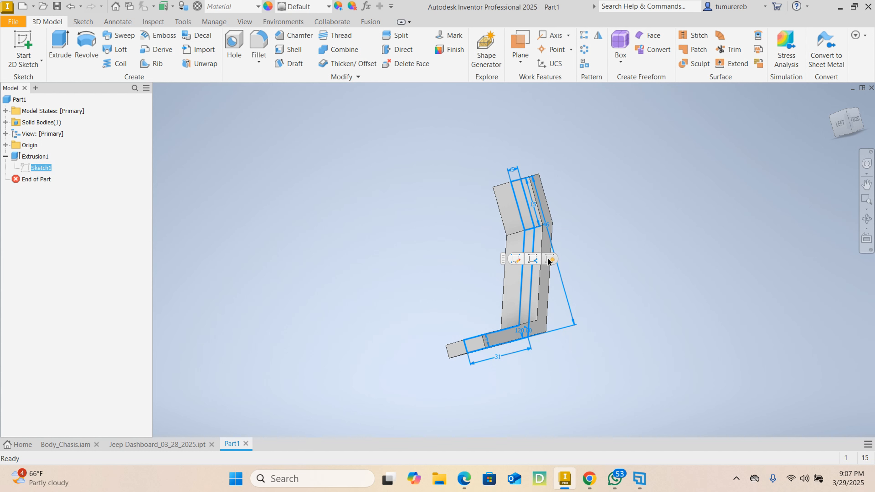
pyautogui.click(574, 260)
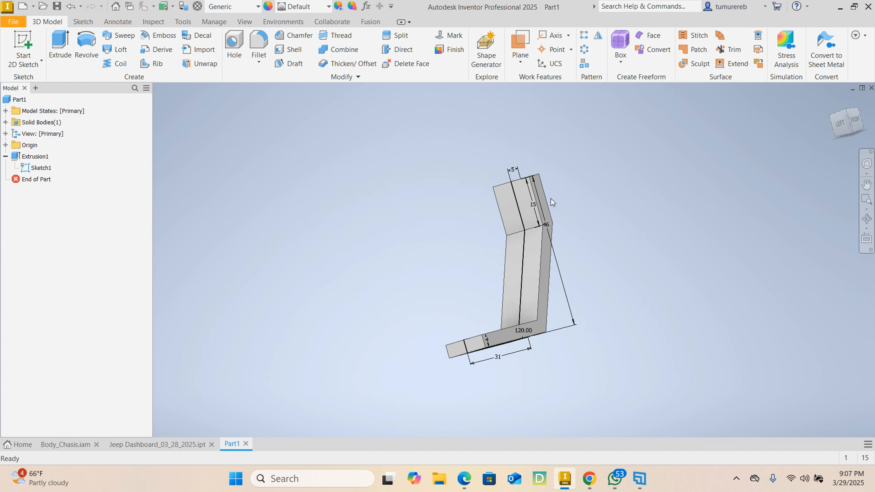
# Extrude the upper rectangle of the side-profile sketch symmetrically by 83.5 mm, joined to the existing solid
pyautogui.keyDown('shift'); pyautogui.moveTo(550, 198); pyautogui.dragTo(544, 185, button='middle'); pyautogui.keyUp('shift')
pyautogui.keyDown('shift'); pyautogui.moveTo(589, 210); pyautogui.dragTo(548, 201, button='middle'); pyautogui.keyUp('shift')
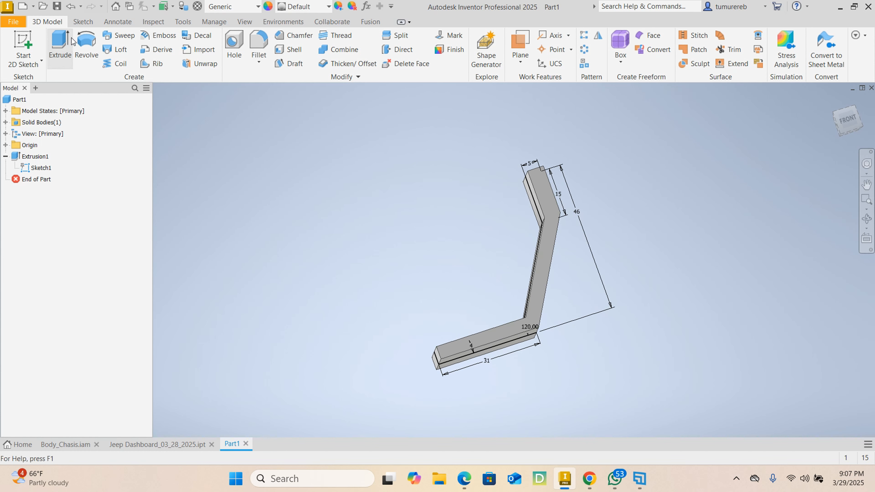
pyautogui.click(59, 45)
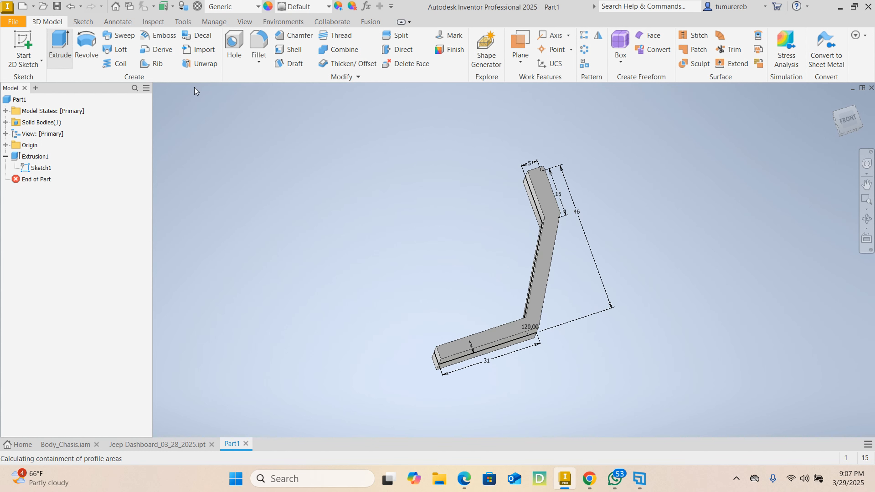
pyautogui.click(539, 192)
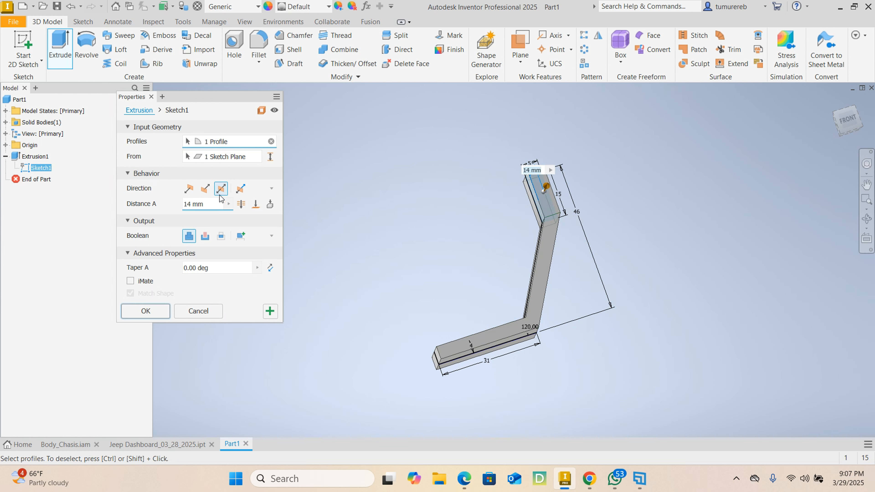
pyautogui.moveTo(210, 206); pyautogui.dragTo(138, 204)
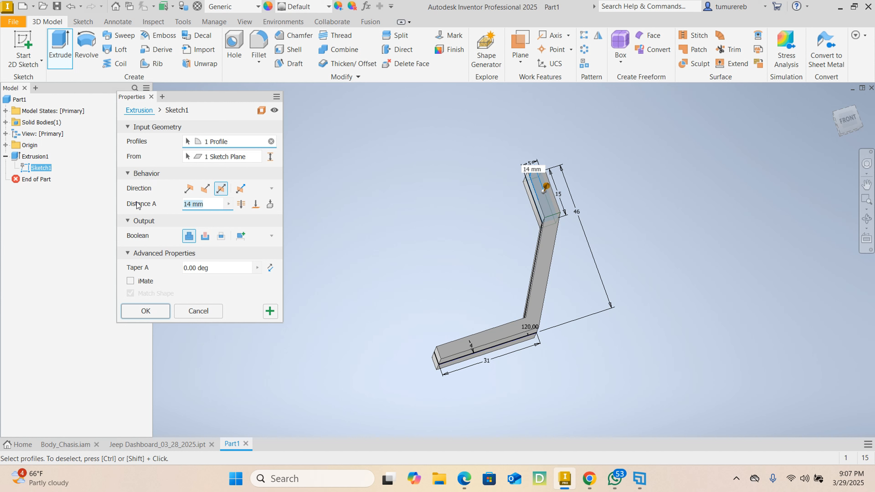
pyautogui.write('83.5')
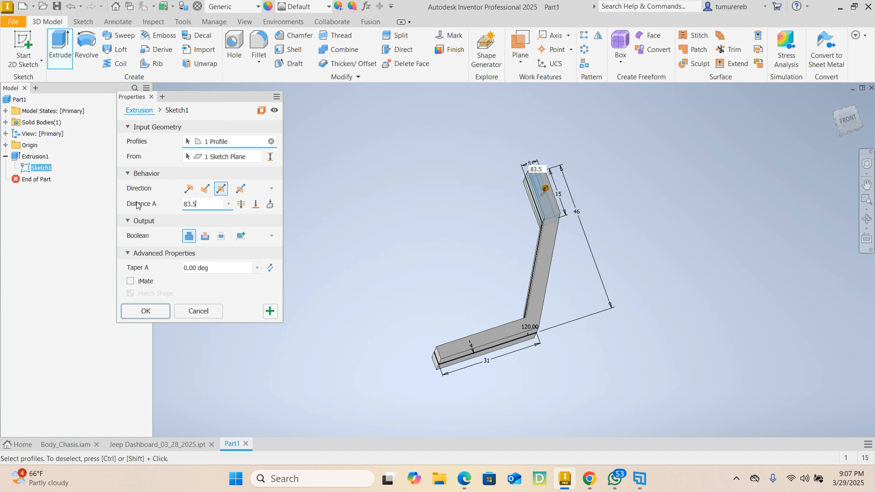
pyautogui.press('Return')
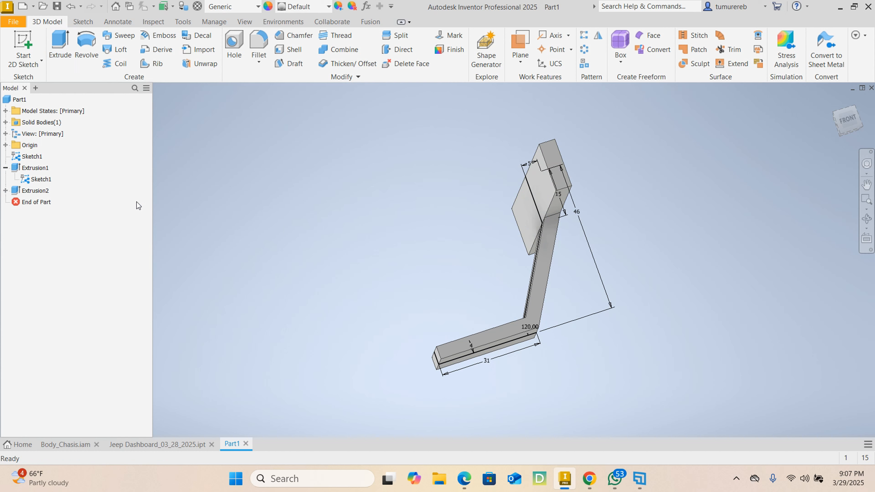
# Hide the shared side-profile sketch
pyautogui.keyDown('shift'); pyautogui.moveTo(151, 221); pyautogui.dragTo(231, 240, button='middle'); pyautogui.keyUp('shift')
pyautogui.click(41, 180)
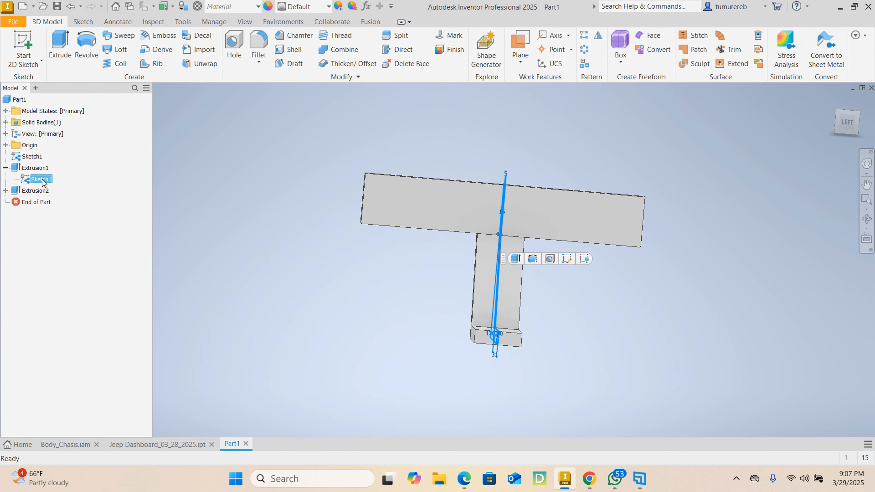
pyautogui.rightClick(42, 180)
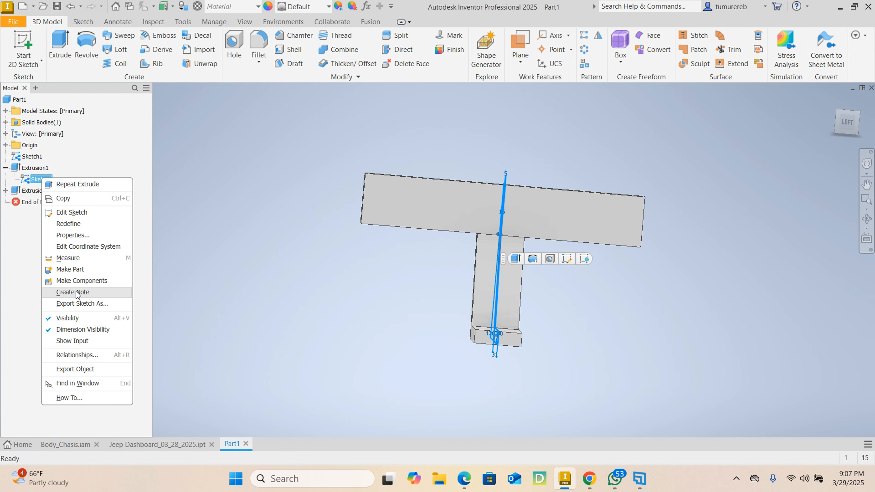
pyautogui.click(76, 319)
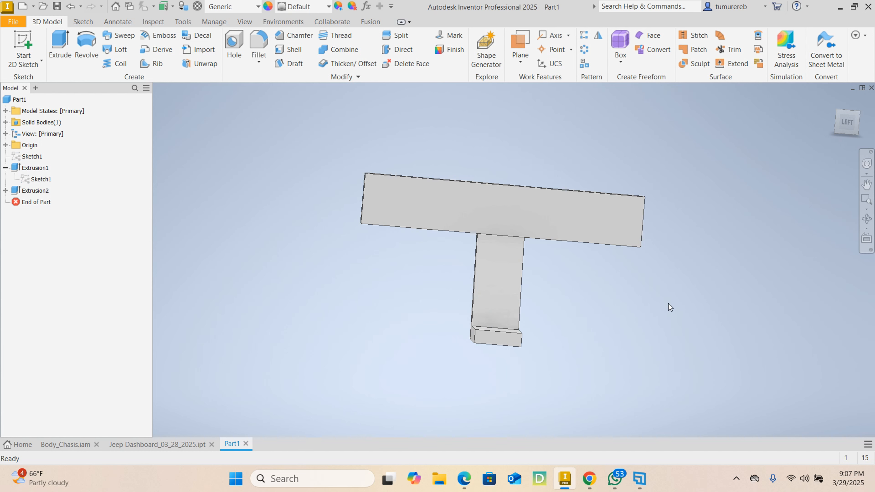
# Fillet the two lower outer corners of the wide dashboard block with a 10 mm radius
pyautogui.moveTo(669, 305)
pyautogui.keyDown('shift'); pyautogui.mouseDown(button='middle')
pyautogui.moveTo(602, 297)
pyautogui.moveTo(610, 290)
pyautogui.moveTo(638, 303)
pyautogui.moveTo(619, 260)
pyautogui.mouseUp(button='middle'); pyautogui.keyUp('shift')
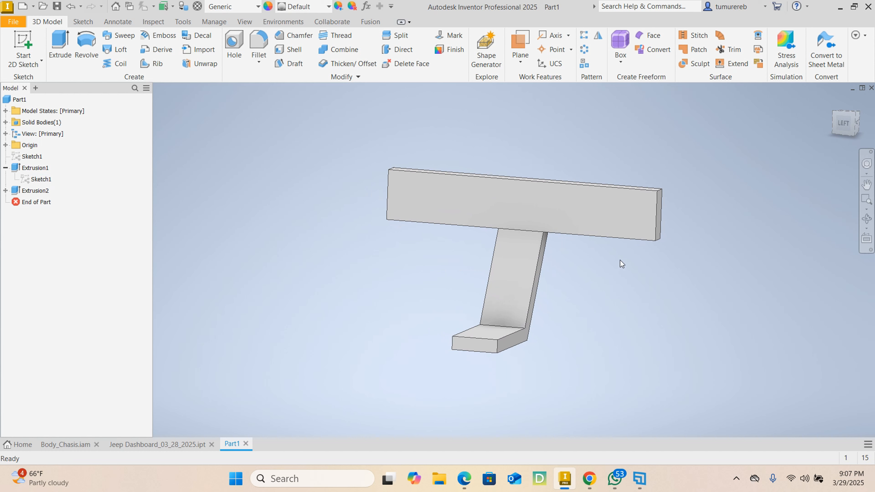
pyautogui.click(261, 39)
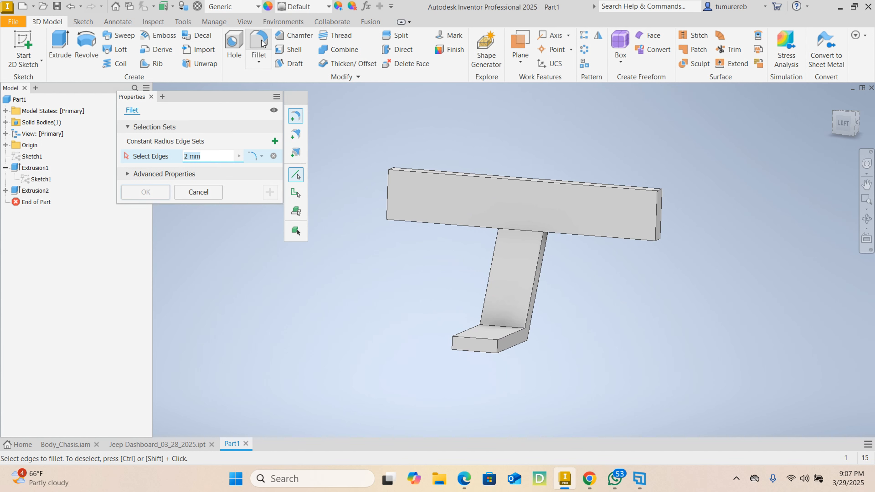
pyautogui.write('10')
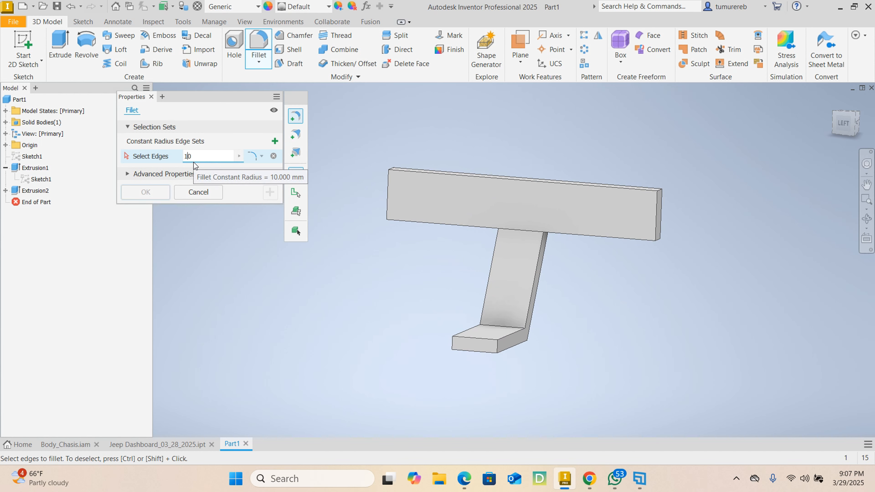
pyautogui.scroll(-5, 688, 244)
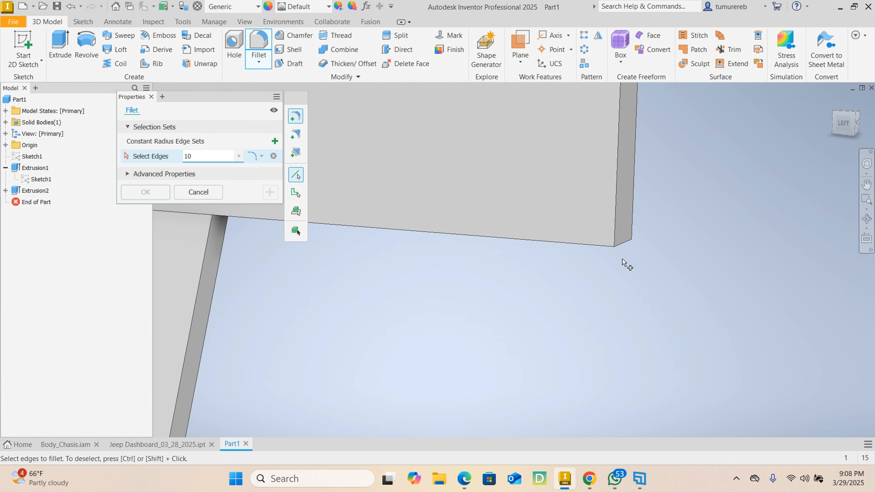
pyautogui.click(623, 231)
pyautogui.scroll(5, 599, 248)
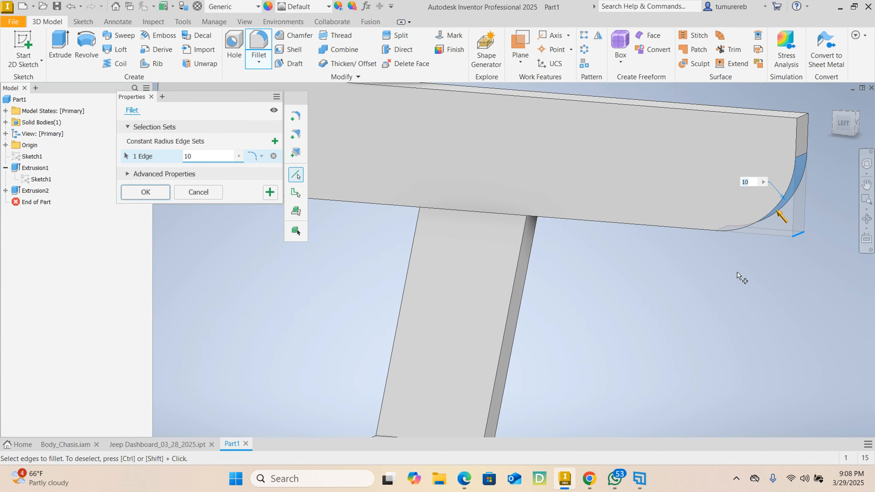
pyautogui.scroll(-2, 528, 263)
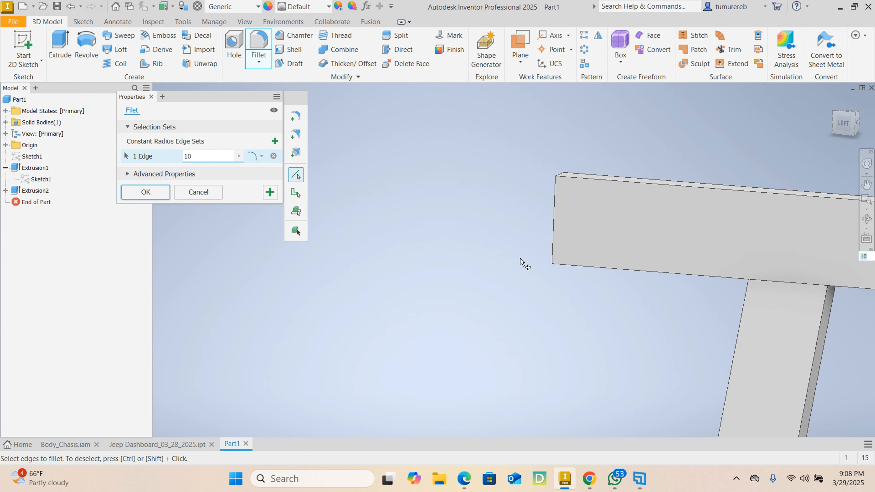
pyautogui.keyDown('shift'); pyautogui.moveTo(510, 272); pyautogui.dragTo(554, 244, button='middle'); pyautogui.keyUp('shift')
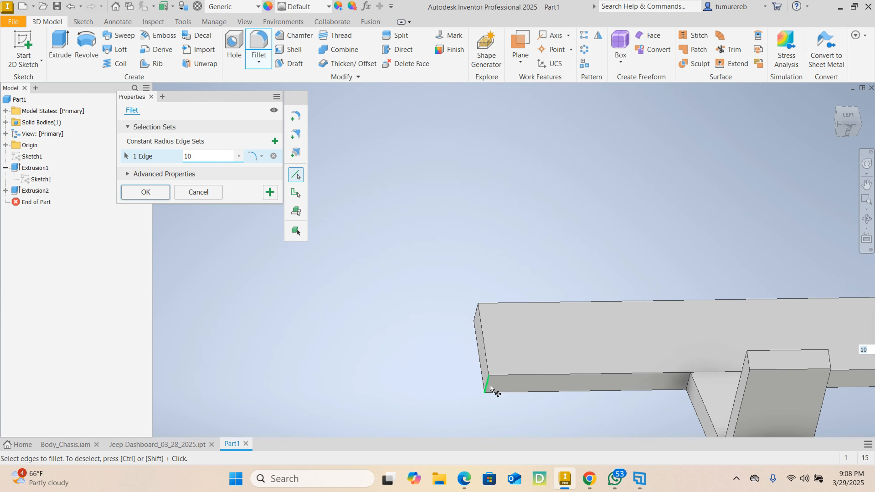
pyautogui.click(483, 385)
pyautogui.scroll(2, 547, 243)
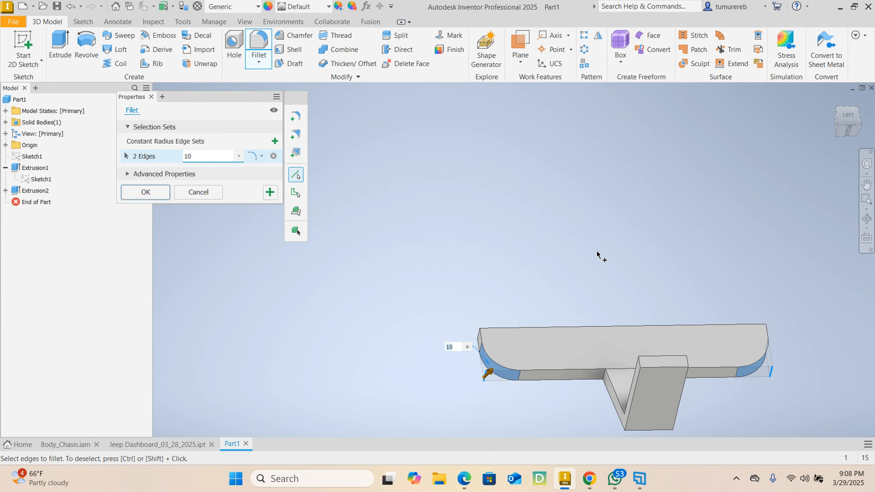
pyautogui.keyDown('shift'); pyautogui.moveTo(597, 256); pyautogui.dragTo(641, 352, button='middle'); pyautogui.keyUp('shift')
pyautogui.keyDown('shift'); pyautogui.moveTo(560, 397); pyautogui.dragTo(569, 271, button='middle'); pyautogui.keyUp('shift')
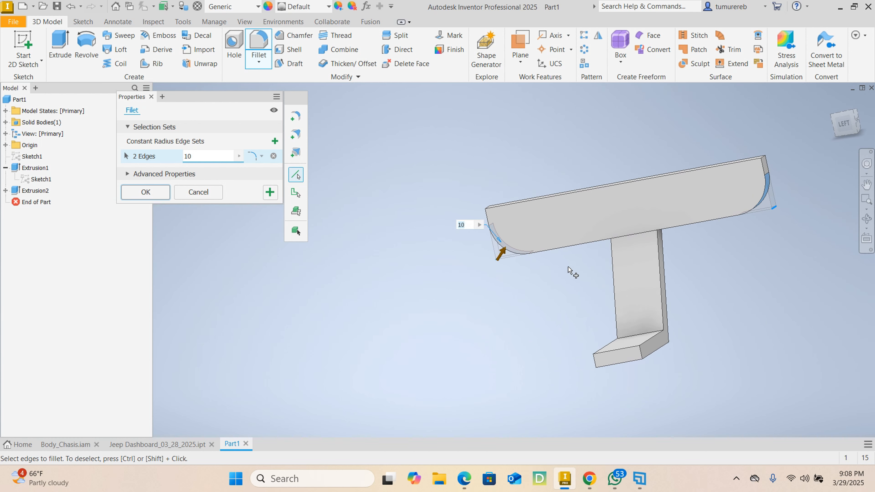
pyautogui.click(152, 193)
pyautogui.moveTo(497, 255)
pyautogui.mouseDown(button='middle')
pyautogui.moveTo(484, 251)
pyautogui.moveTo(634, 273)
pyautogui.moveTo(389, 270)
pyautogui.moveTo(370, 254)
pyautogui.moveTo(384, 254)
pyautogui.mouseUp(button='middle')
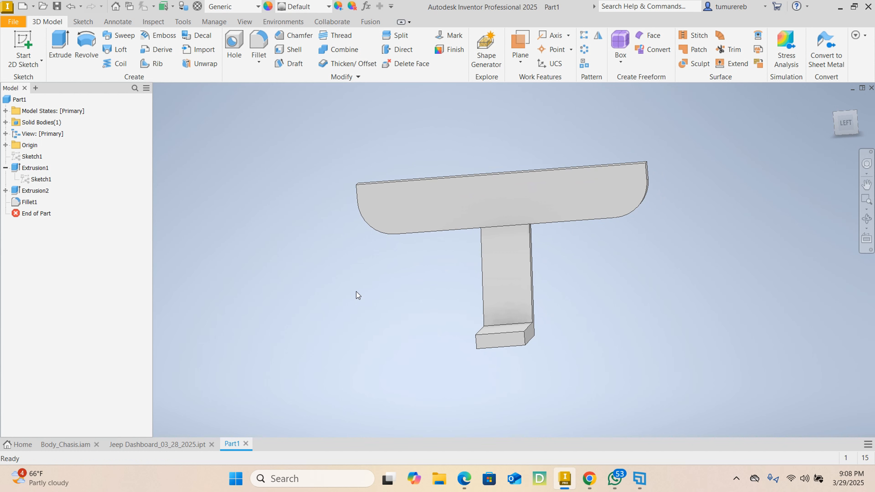
# Switch to the Jeep Dashboard_03_28_2025.ipt reference part and examine its gauges, steering column, screen and console
pyautogui.click(179, 443)
pyautogui.scroll(-5, 357, 193)
pyautogui.scroll(5, 365, 206)
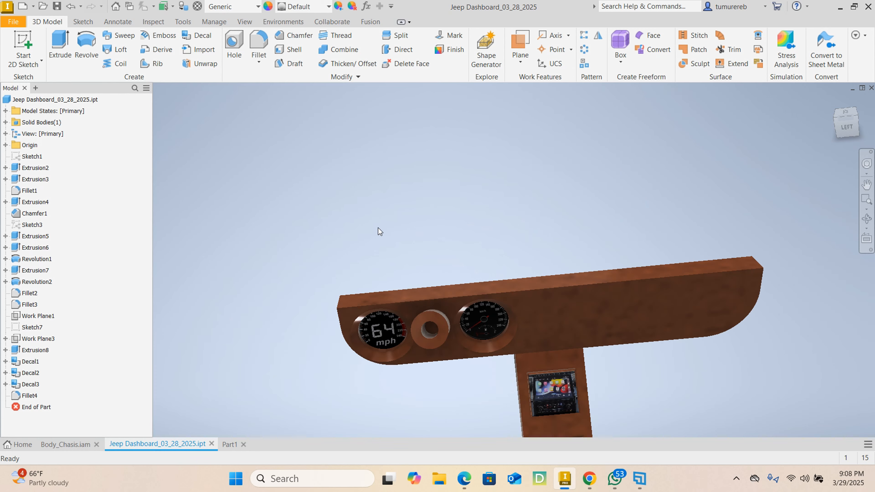
pyautogui.scroll(-2, 384, 376)
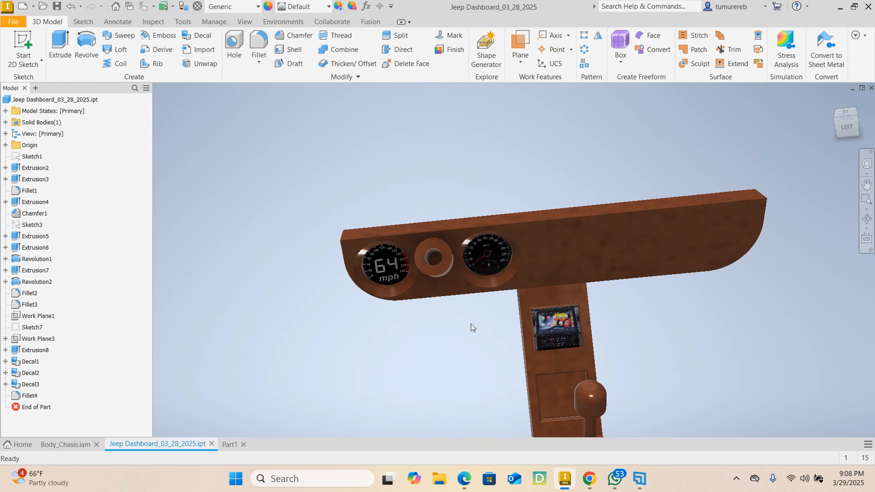
pyautogui.keyDown('shift'); pyautogui.moveTo(472, 326); pyautogui.dragTo(436, 311, button='middle'); pyautogui.keyUp('shift')
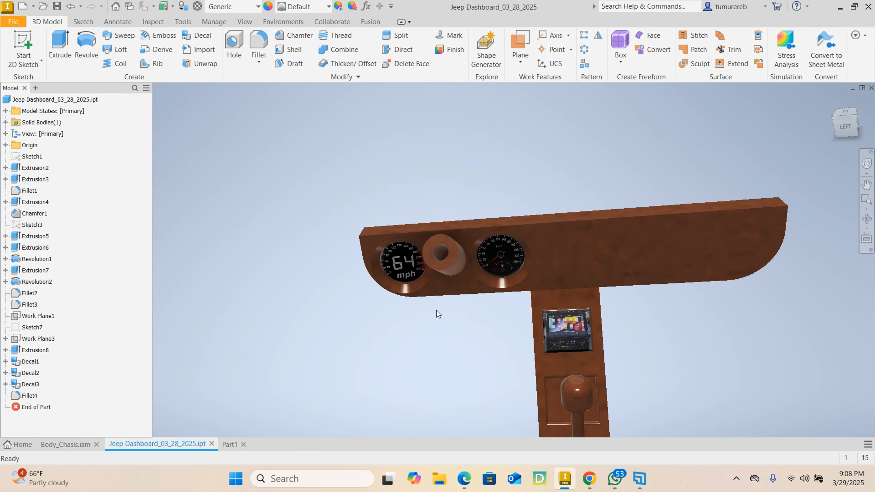
pyautogui.scroll(-2, 394, 263)
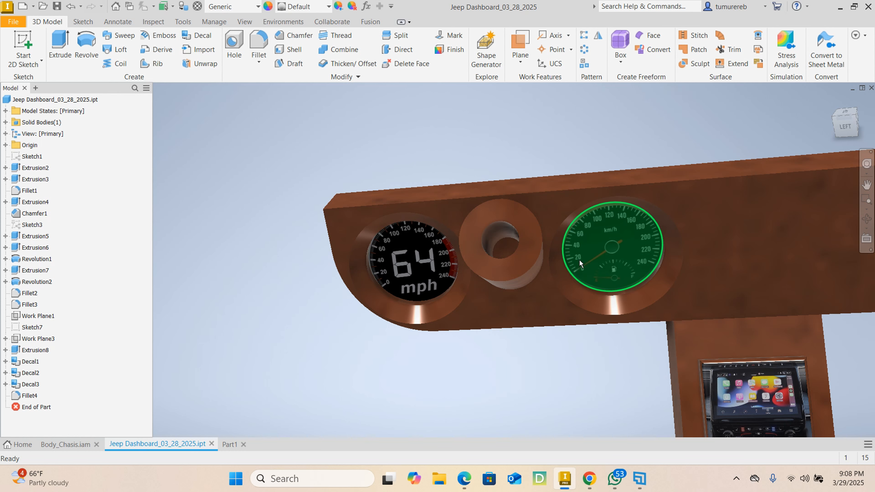
pyautogui.moveTo(595, 330); pyautogui.dragTo(560, 290, button='middle')
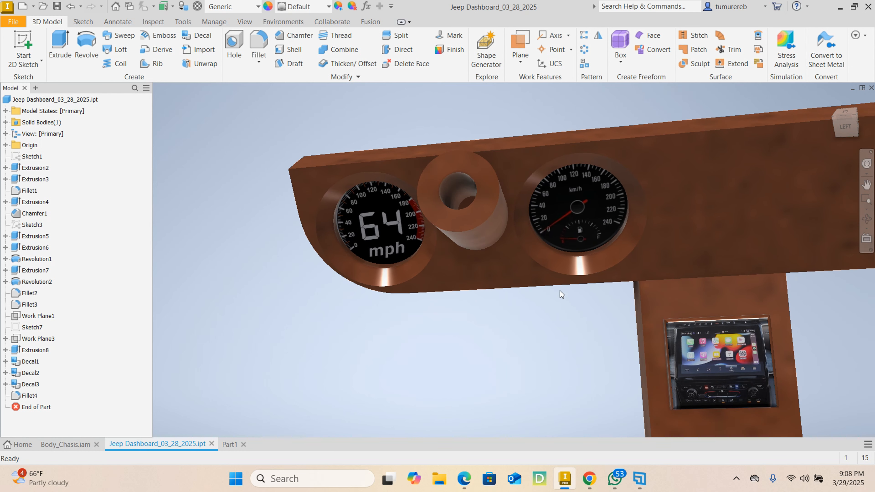
pyautogui.scroll(-5, 582, 314)
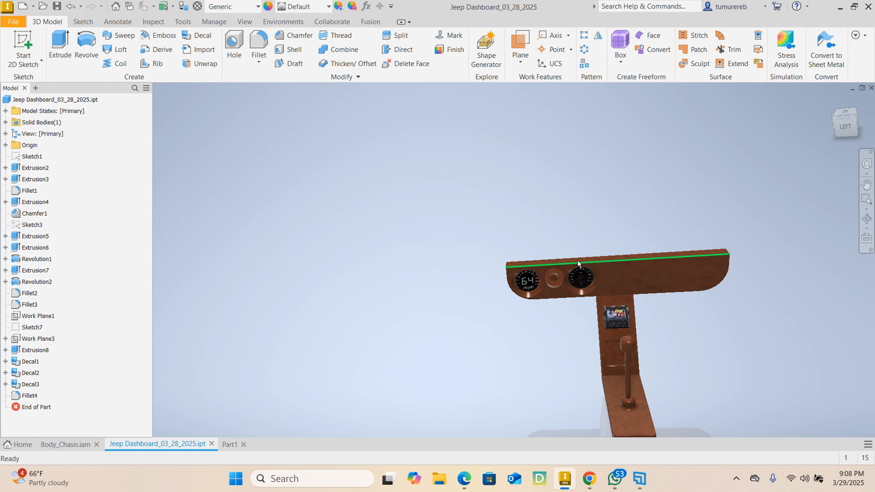
pyautogui.scroll(8, 578, 279)
pyautogui.scroll(-5, 591, 262)
pyautogui.scroll(9, 549, 268)
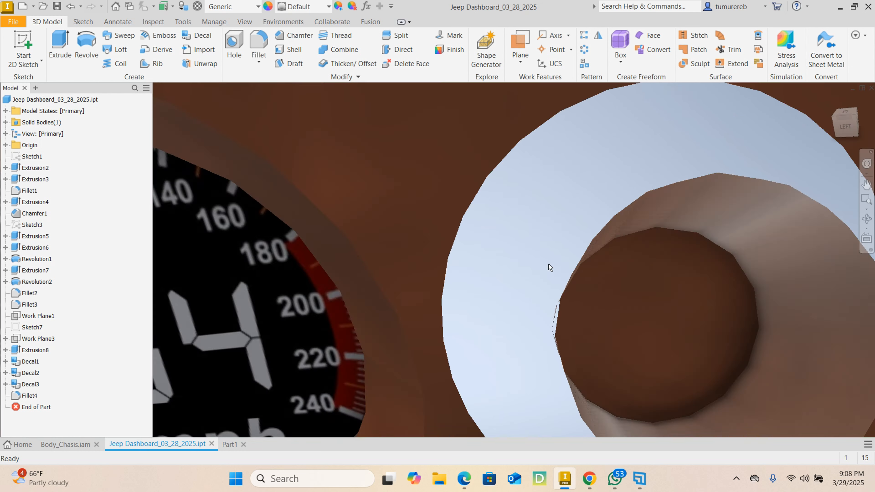
pyautogui.scroll(-5, 565, 265)
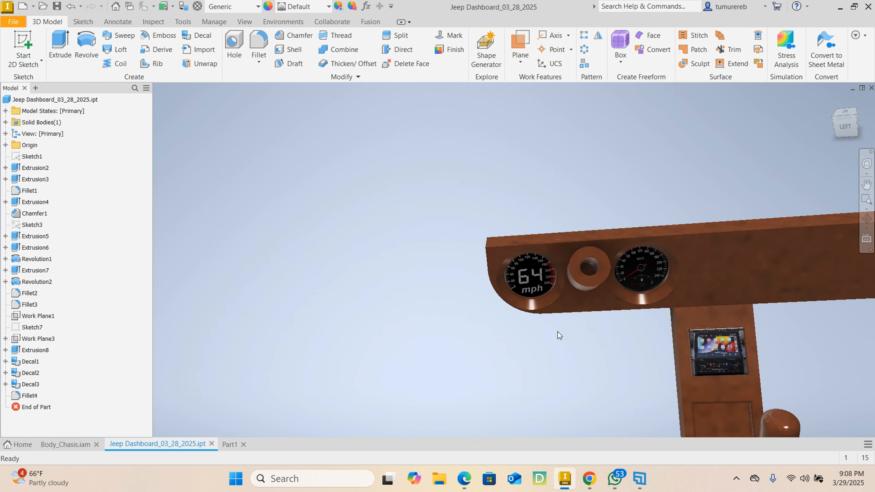
pyautogui.moveTo(558, 331)
pyautogui.keyDown('shift'); pyautogui.mouseDown(button='middle')
pyautogui.moveTo(518, 286)
pyautogui.moveTo(551, 297)
pyautogui.mouseUp(button='middle'); pyautogui.keyUp('shift')
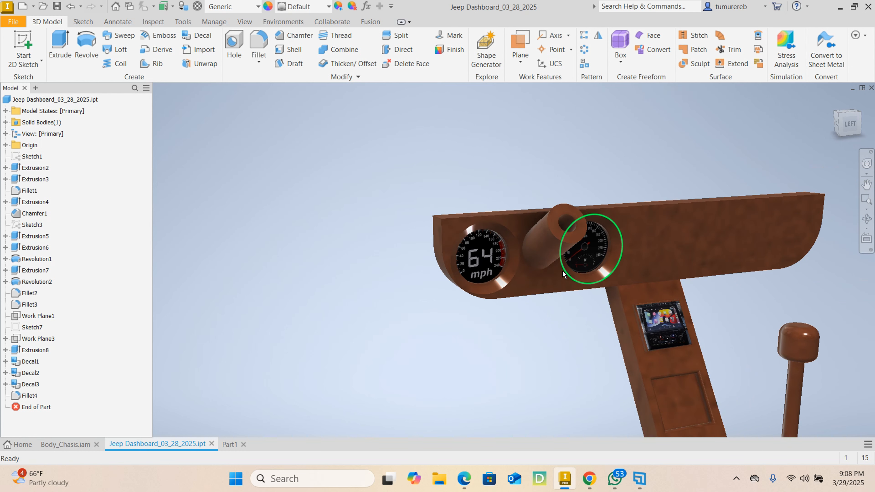
pyautogui.scroll(-5, 553, 310)
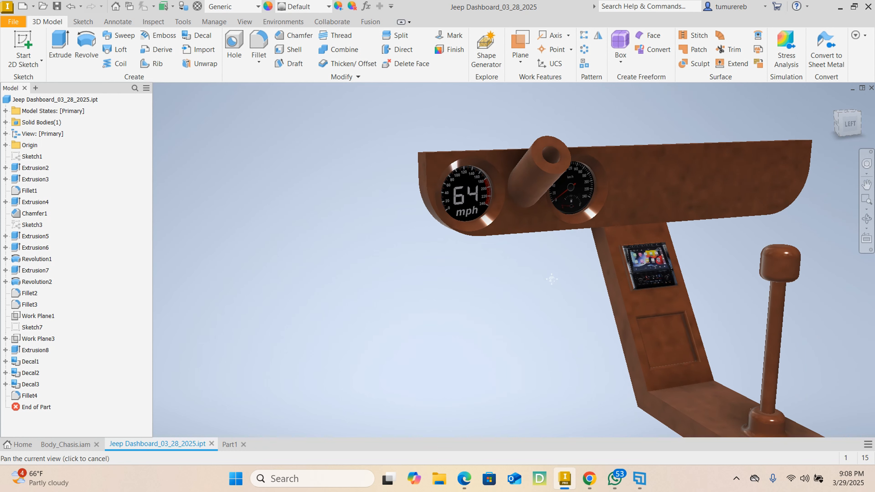
pyautogui.scroll(4, 586, 278)
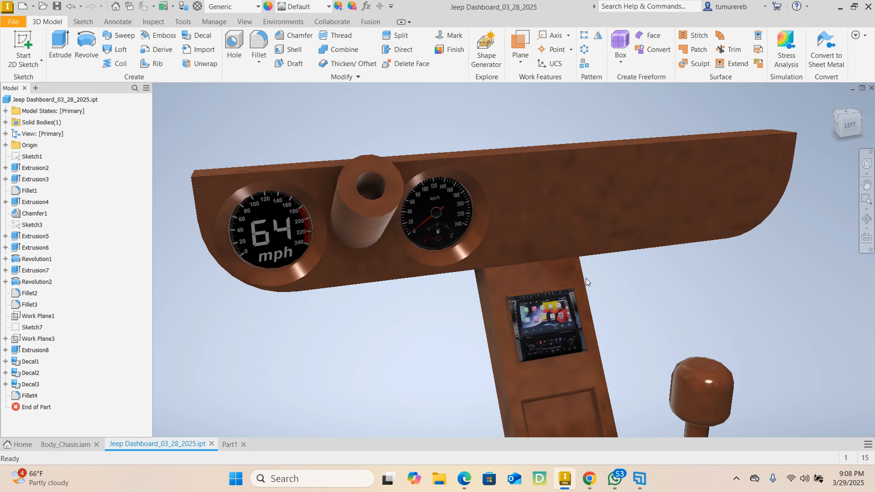
pyautogui.scroll(-3, 497, 297)
# Back in Part1, sketch a 5 mm radius circle on the dashboard's front face, about 13 mm from its left end and 7 mm below its top edge
pyautogui.click(231, 444)
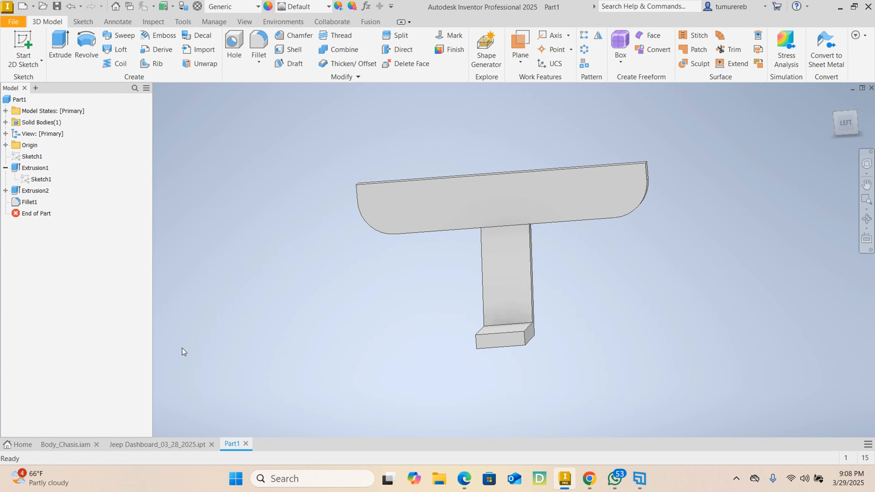
pyautogui.click(385, 197)
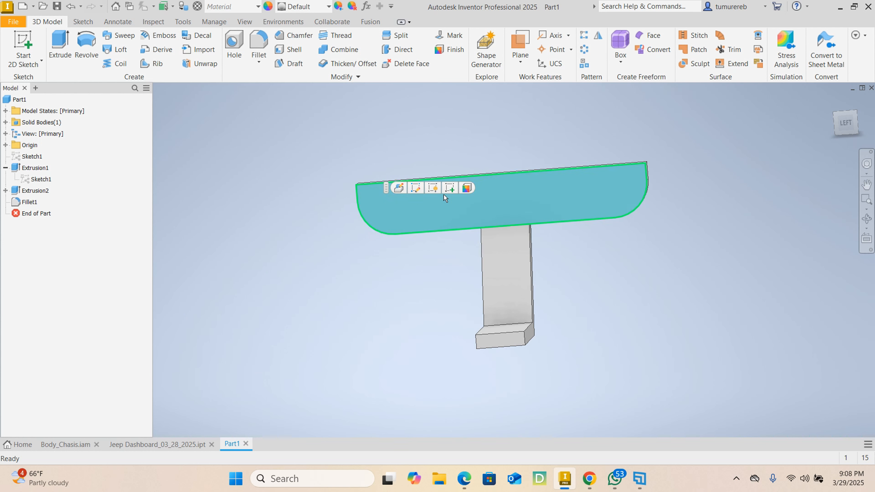
pyautogui.click(449, 188)
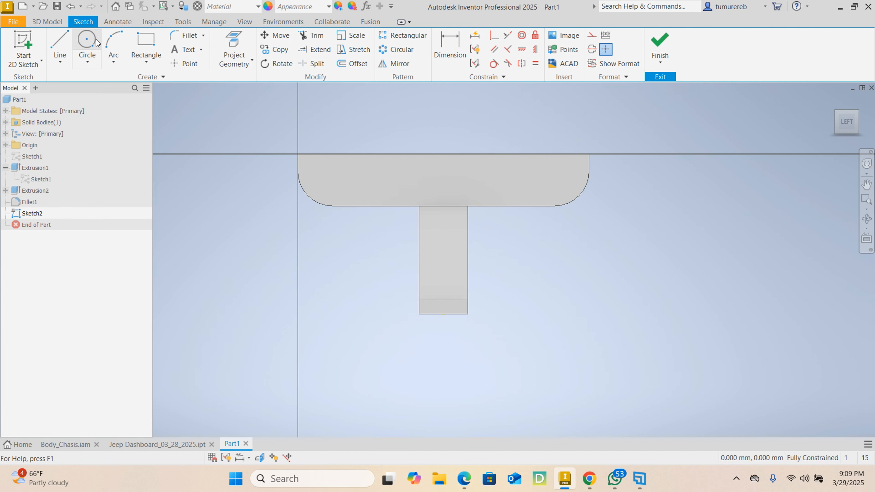
pyautogui.click(87, 46)
pyautogui.scroll(3, 314, 171)
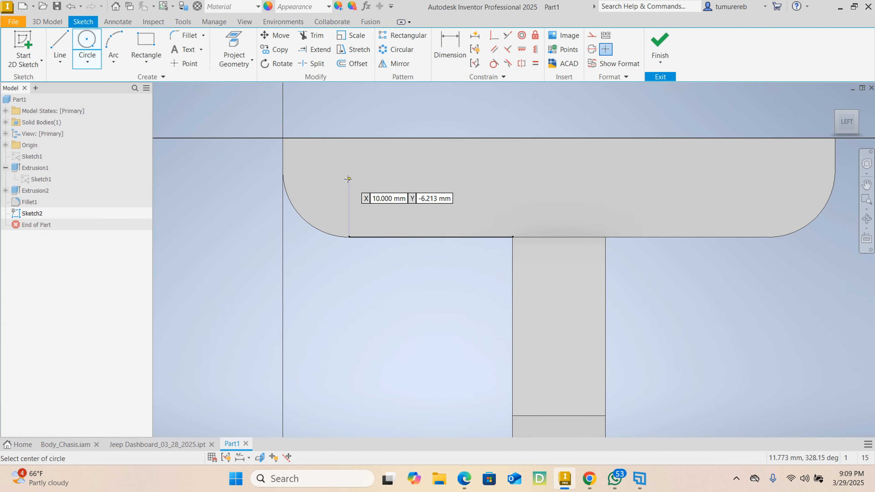
pyautogui.click(368, 183)
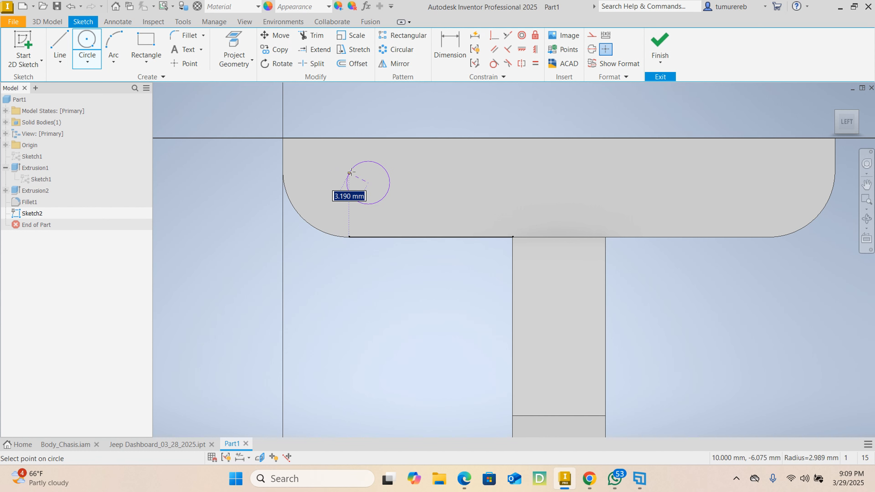
pyautogui.rightClick(354, 163)
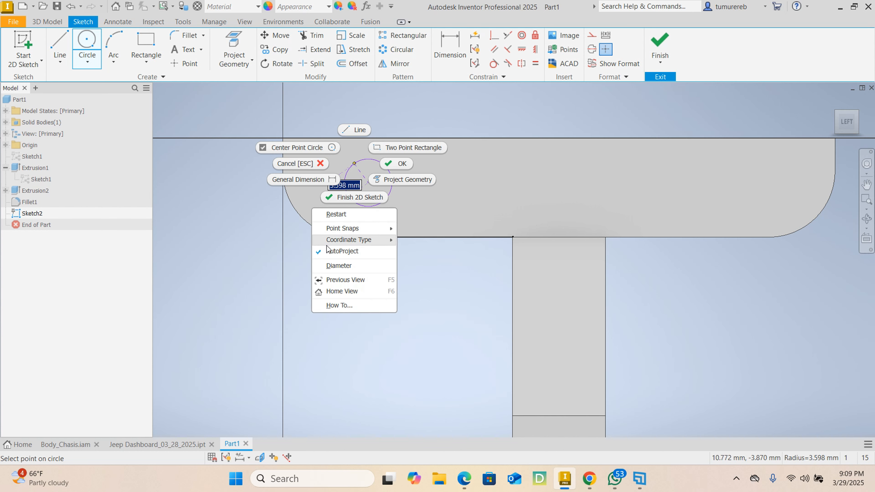
pyautogui.click(336, 267)
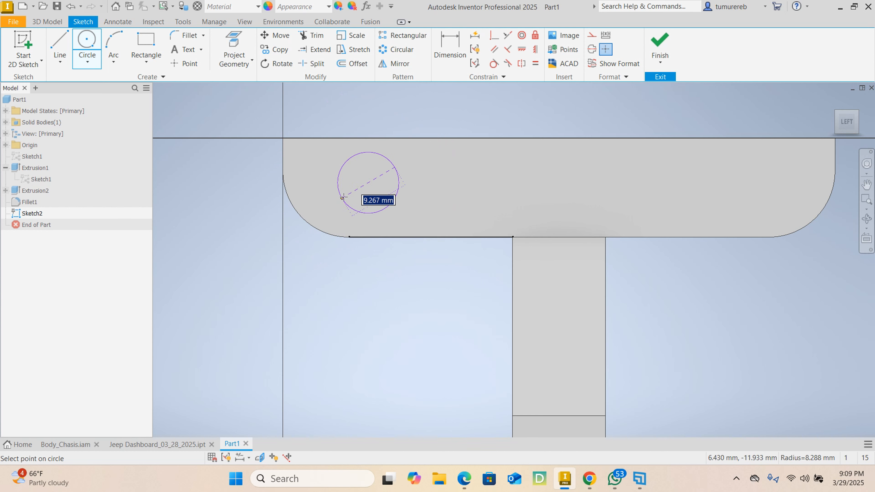
pyautogui.rightClick(349, 192)
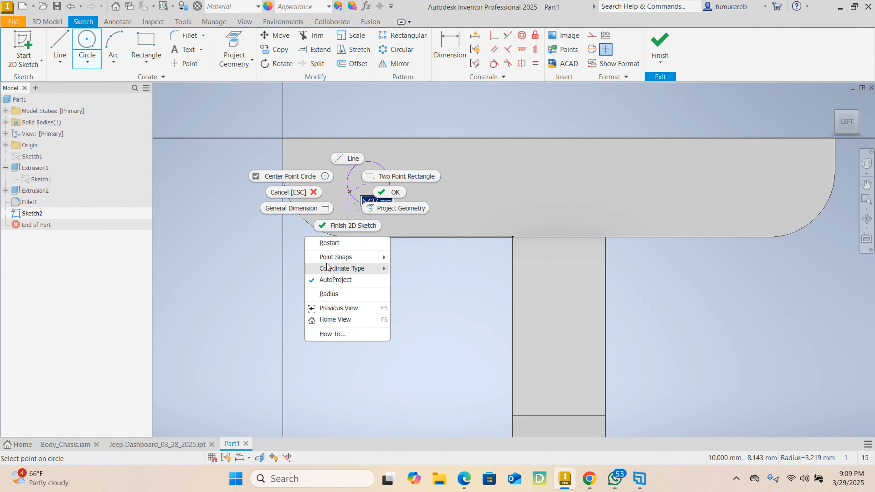
pyautogui.click(333, 295)
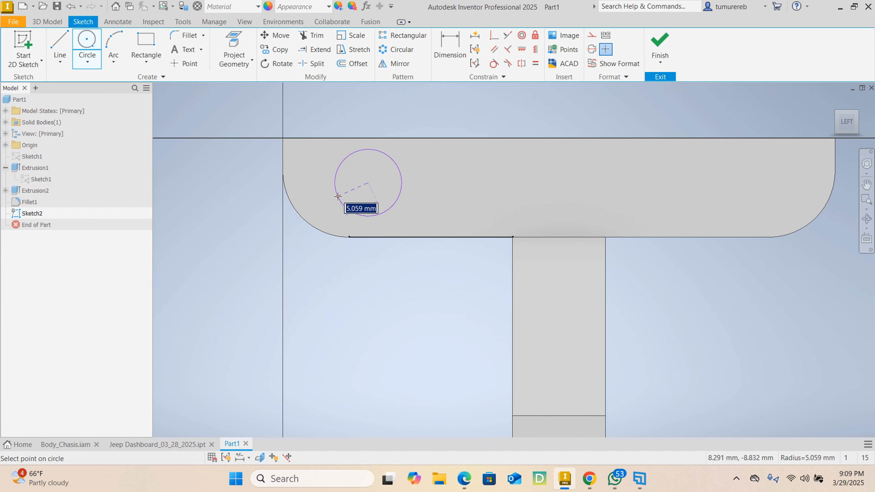
pyautogui.write('5')
pyautogui.press('Return')
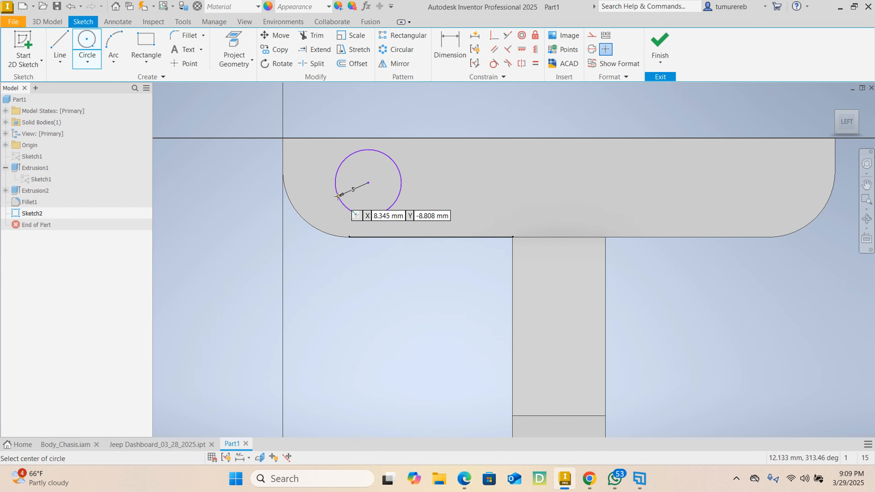
# Add a second 5 mm radius circle about 34.8 mm from the dashboard's left end and 5.5 mm below its top edge
pyautogui.click(513, 175)
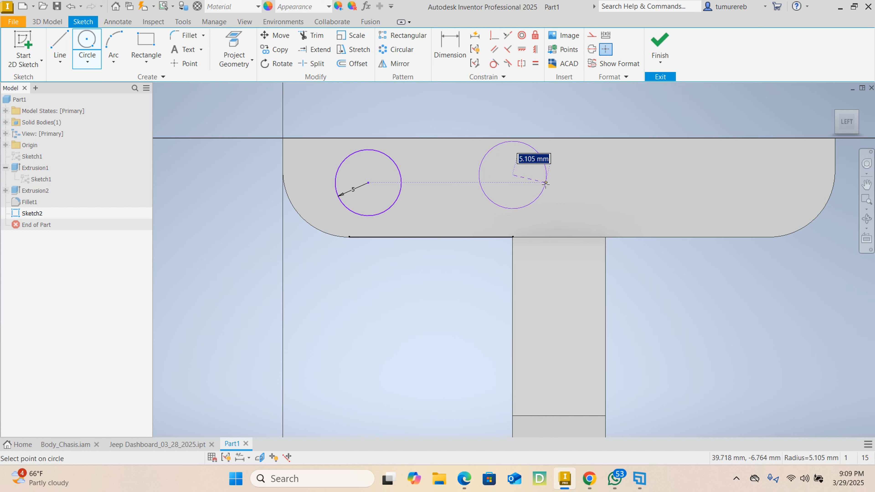
pyautogui.write('5')
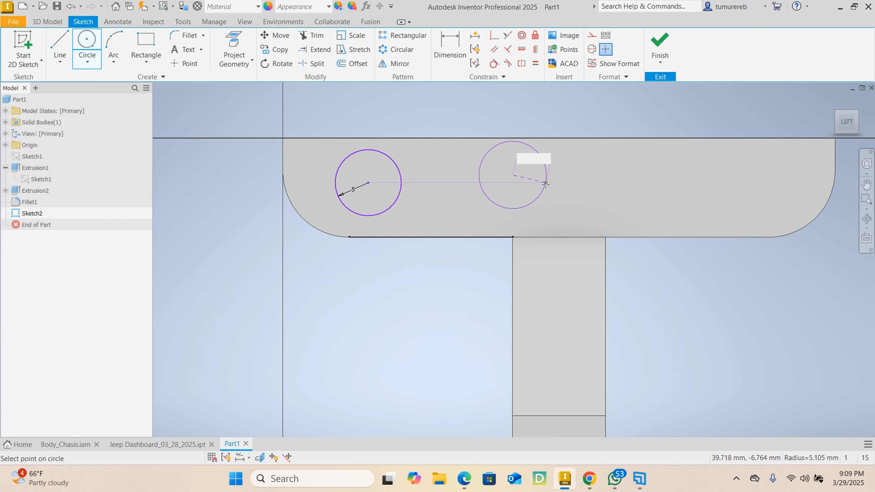
pyautogui.press('Return')
pyautogui.rightClick(583, 118)
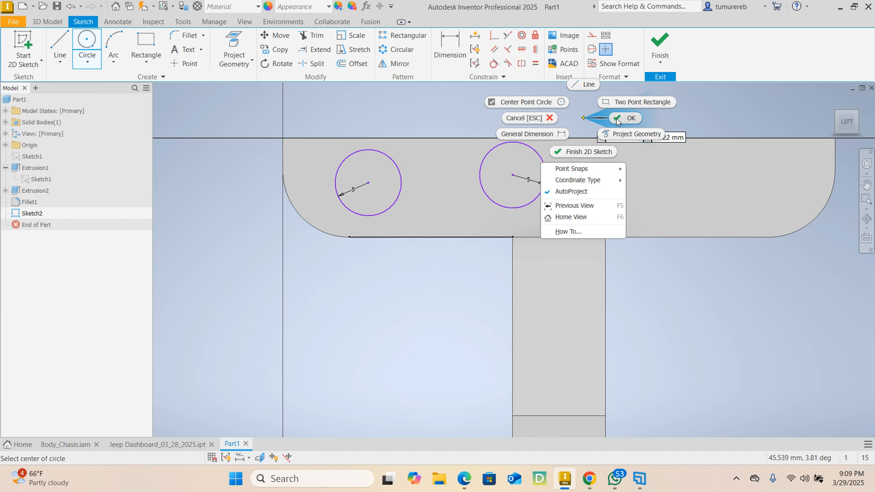
pyautogui.click(621, 117)
# Dimension the left circle's centre 7.5 mm above the dashboard block's lower edge
pyautogui.click(437, 49)
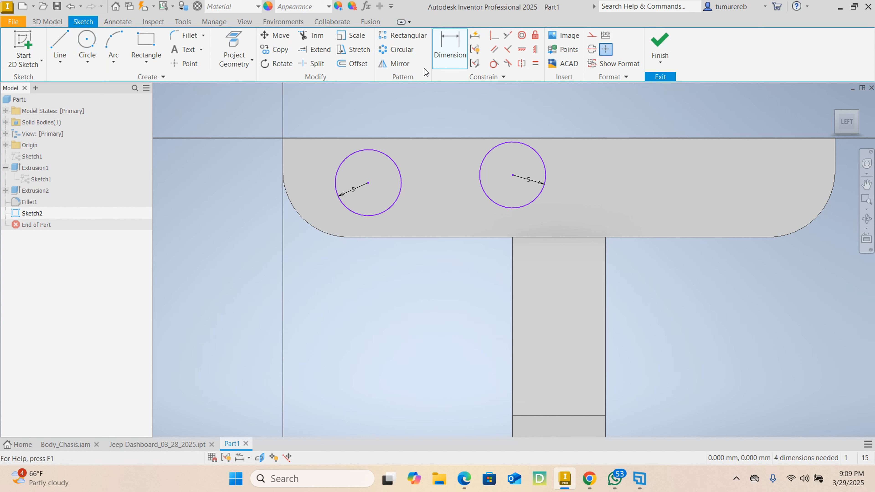
pyautogui.click(379, 237)
pyautogui.click(368, 182)
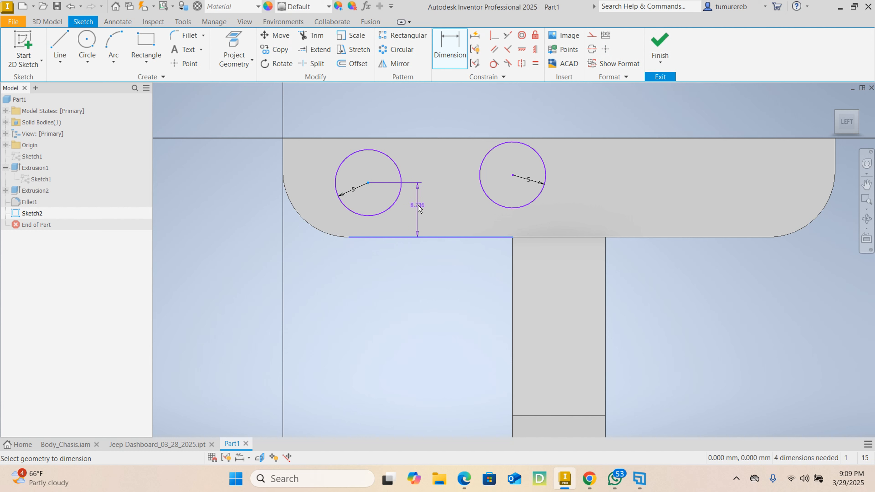
pyautogui.click(420, 208)
pyautogui.write('7.5')
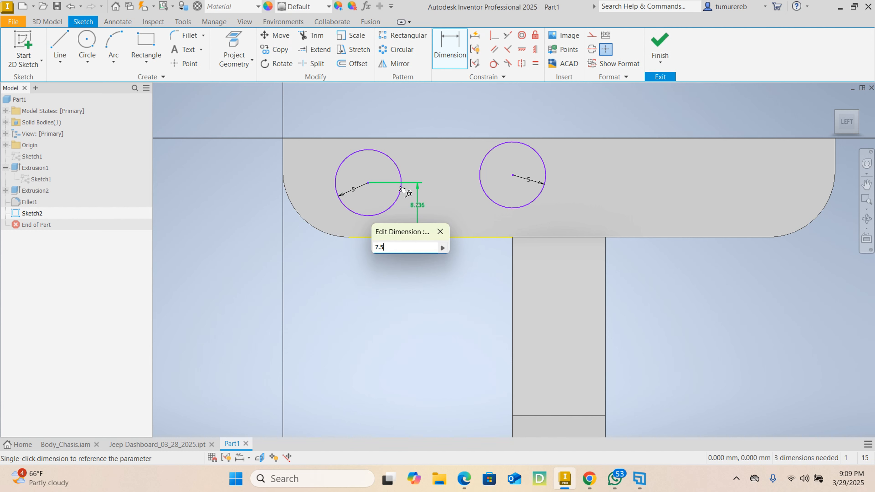
pyautogui.press('Return')
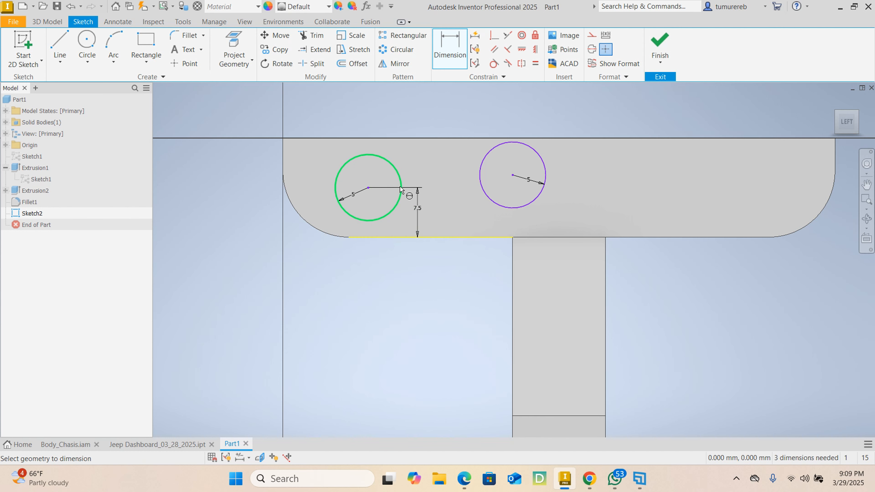
pyautogui.rightClick(389, 293)
pyautogui.click(421, 292)
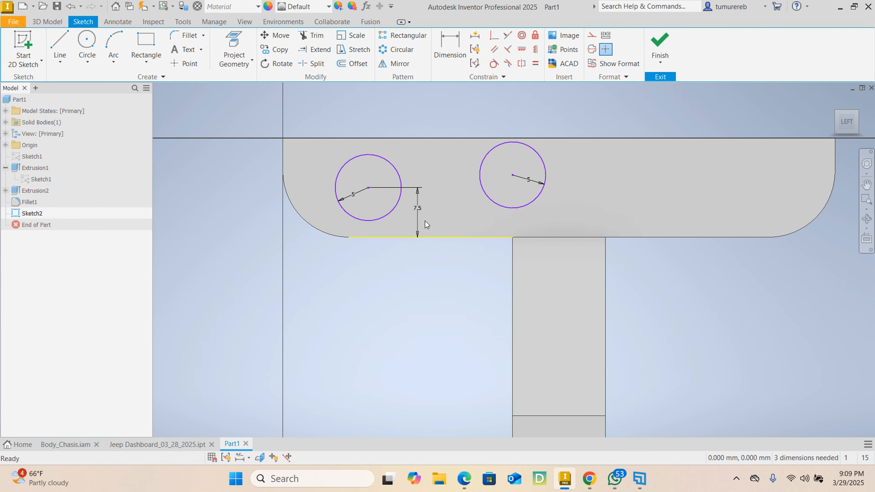
# Align the centres of the two circles with a horizontal constraint
pyautogui.moveTo(425, 223); pyautogui.dragTo(415, 220, button='middle')
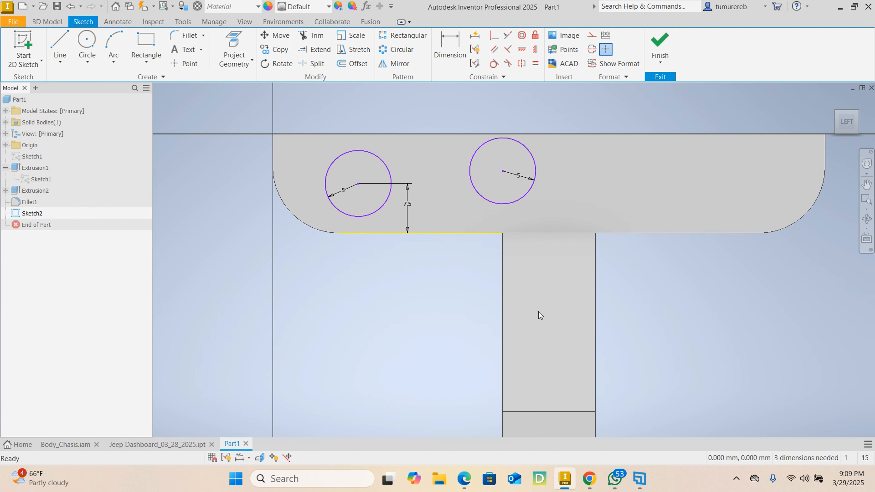
pyautogui.click(522, 50)
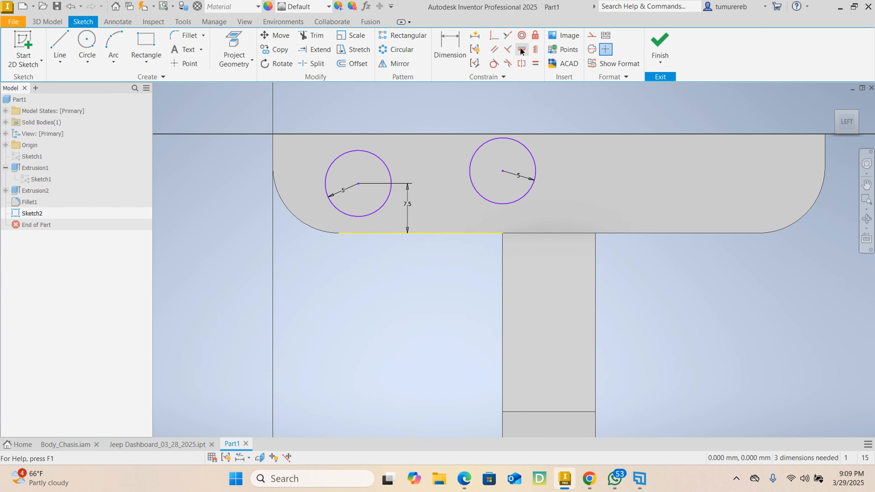
pyautogui.click(358, 185)
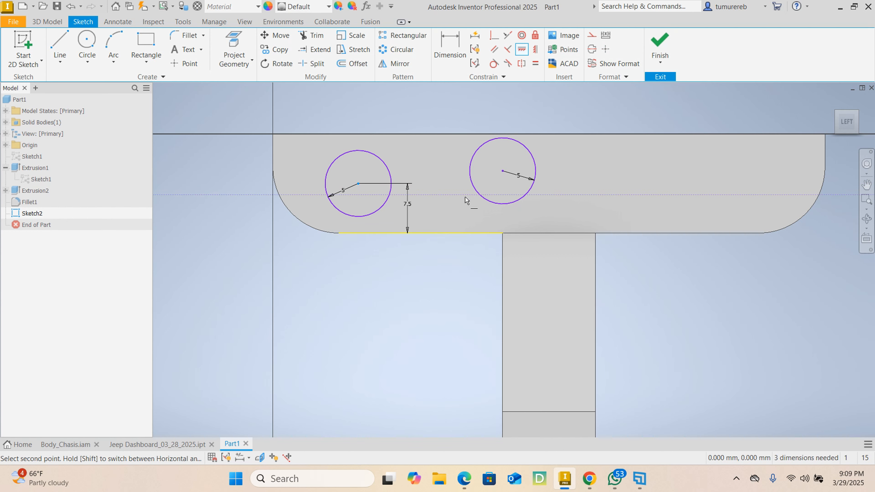
pyautogui.click(501, 171)
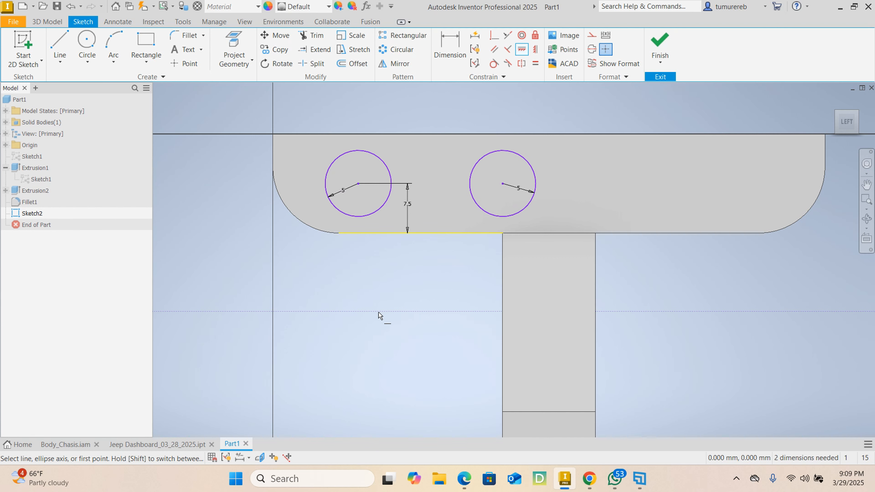
pyautogui.rightClick(386, 278)
pyautogui.click(428, 275)
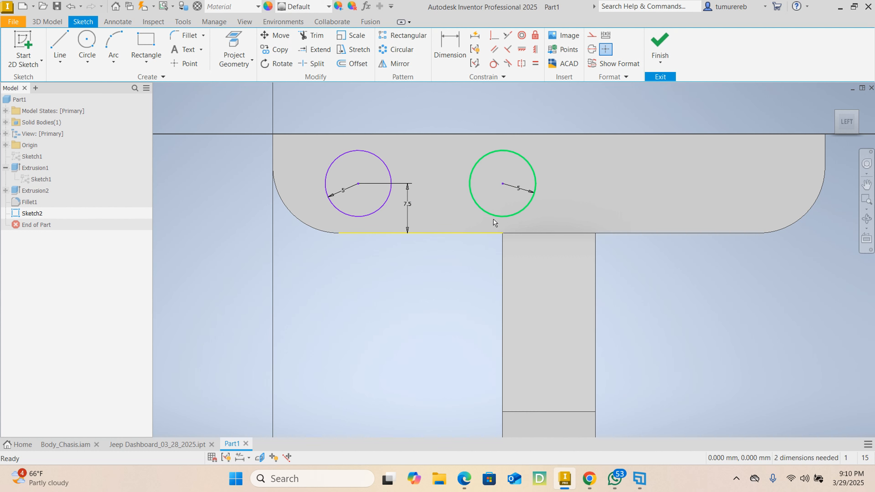
pyautogui.click(450, 48)
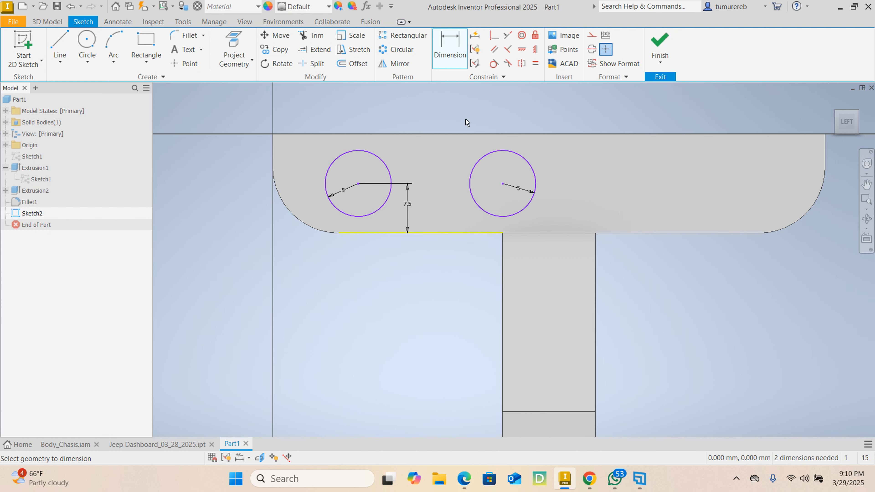
pyautogui.click(502, 184)
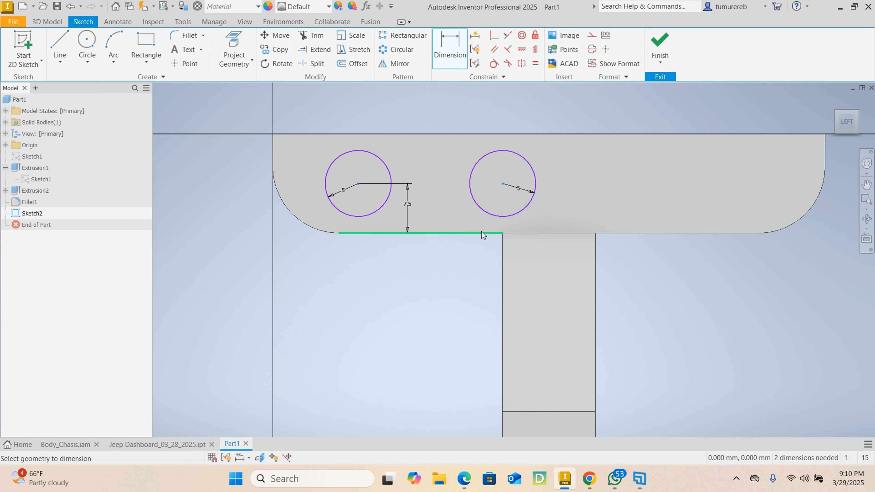
pyautogui.click(482, 233)
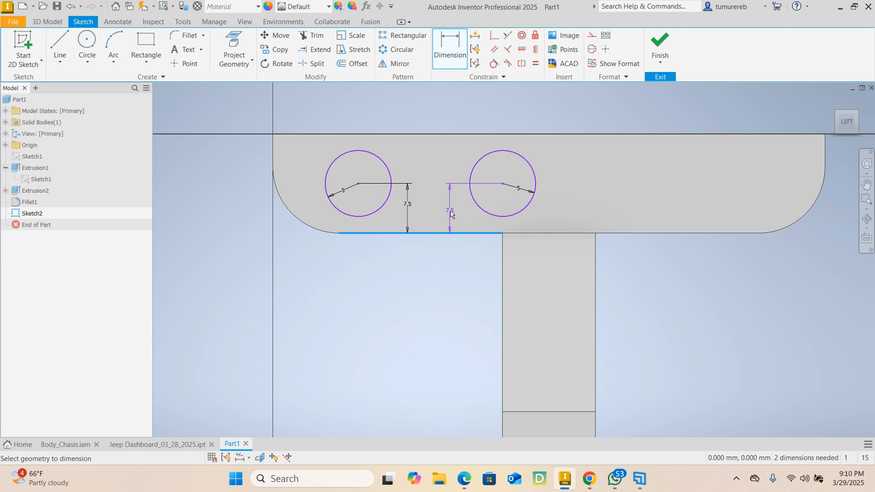
pyautogui.press('Escape')
# Set the left circle's height above the dashboard's lower edge to 8 mm
pyautogui.click(408, 206)
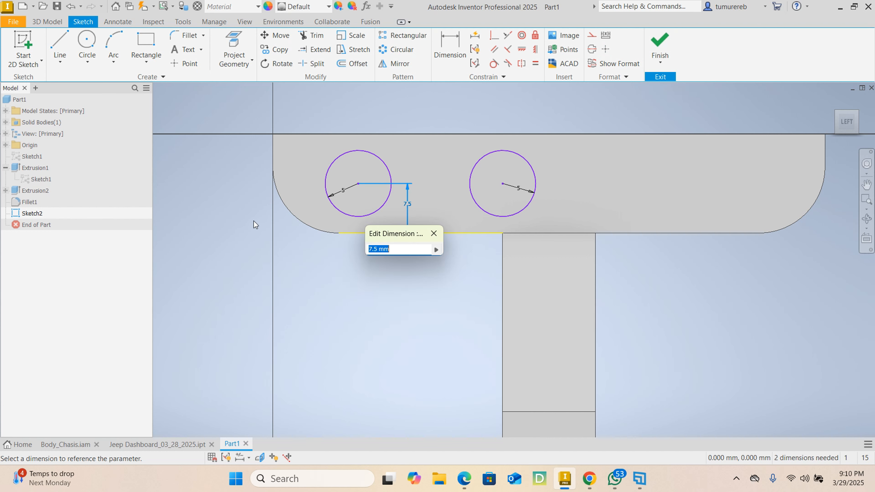
pyautogui.write('8')
pyautogui.press('Return')
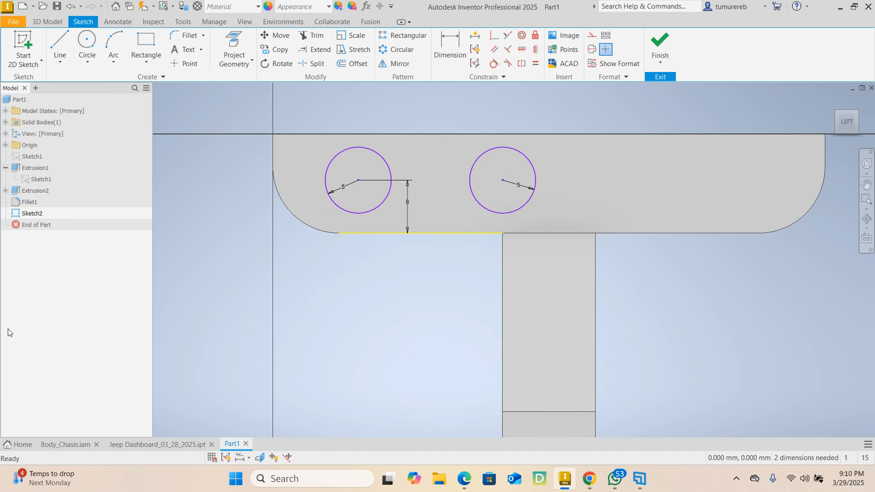
pyautogui.click(449, 47)
pyautogui.click(503, 181)
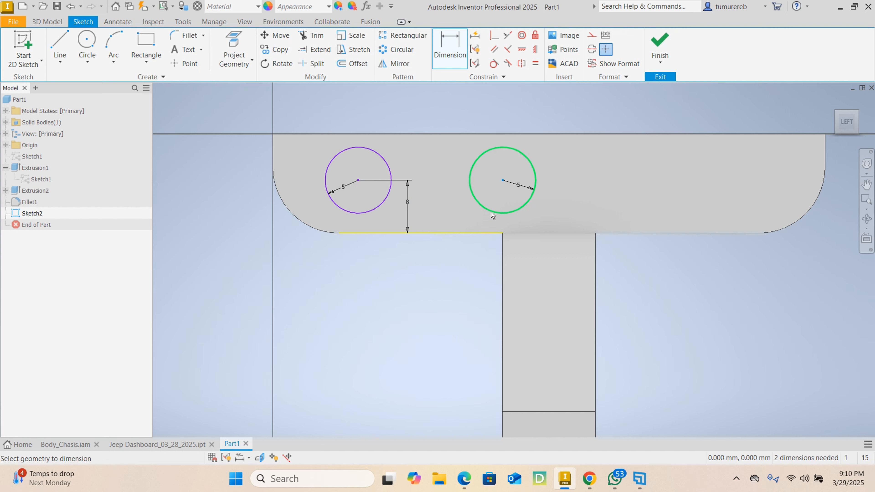
pyautogui.click(492, 233)
pyautogui.press('Escape')
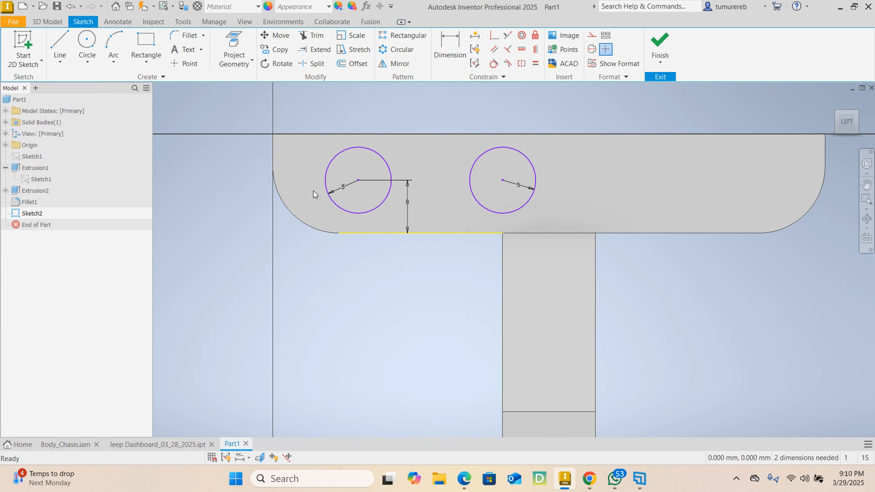
# Set the left circle's height above the dashboard's lower edge back to 7.5 mm
pyautogui.doubleClick(406, 206)
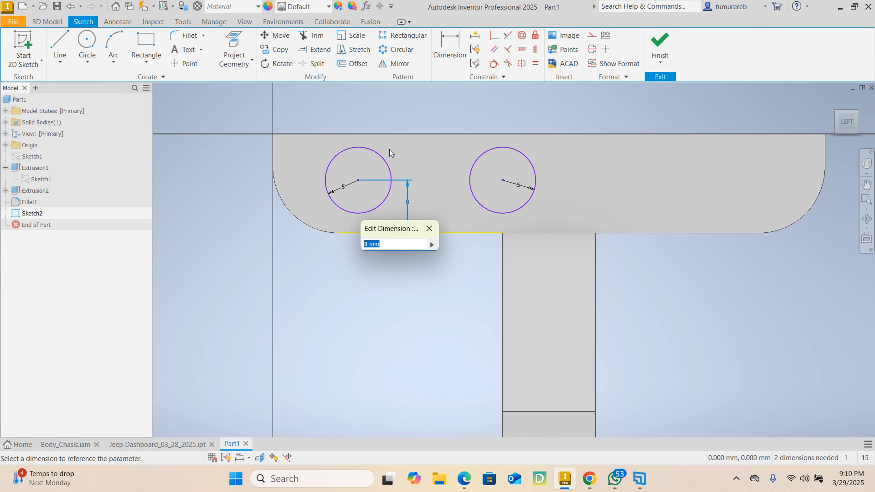
pyautogui.write('7.5')
pyautogui.press('Return')
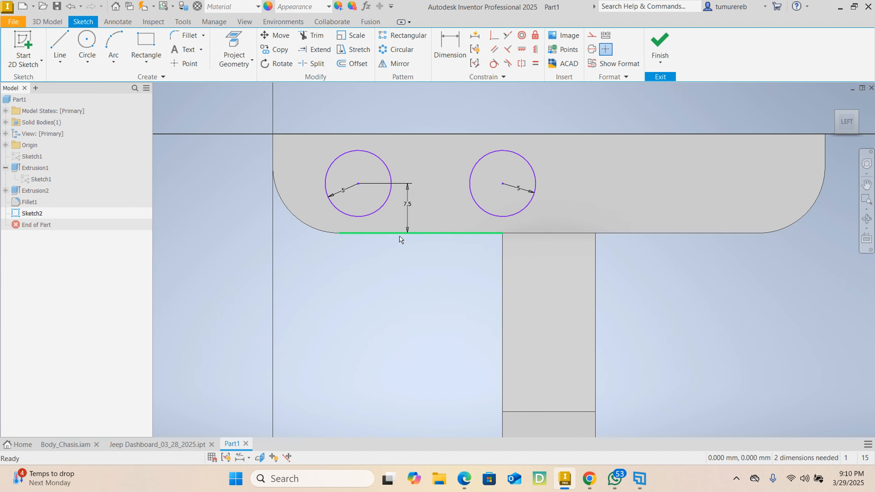
# Dimension the left circle's centre 8 mm horizontally from the dashboard's left end
pyautogui.click(450, 49)
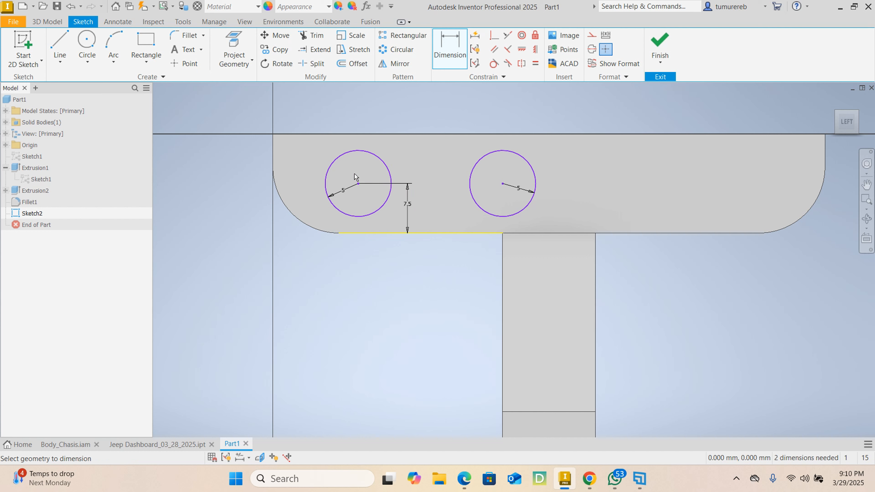
pyautogui.click(272, 159)
pyautogui.click(304, 115)
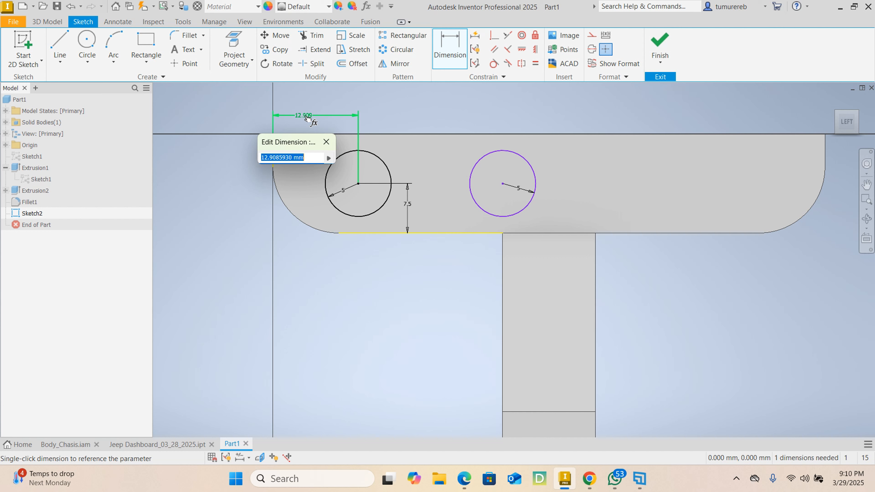
pyautogui.write('8')
pyautogui.press('Return')
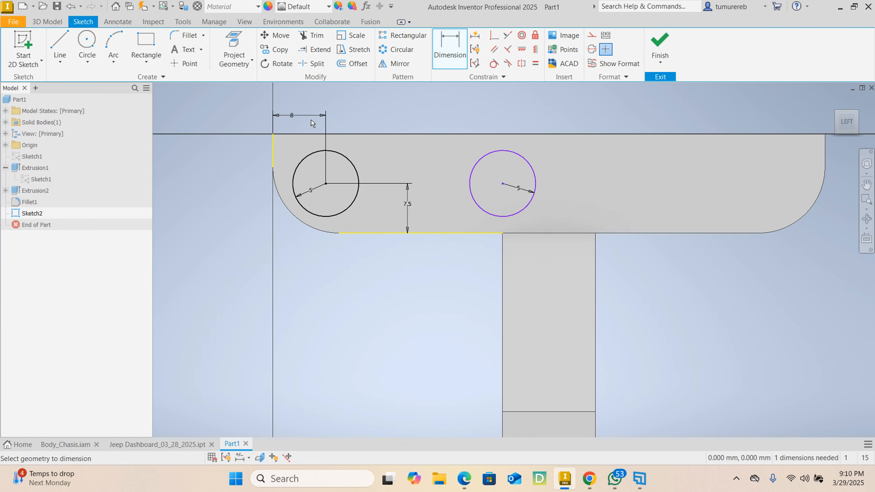
pyautogui.rightClick(427, 285)
pyautogui.click(465, 280)
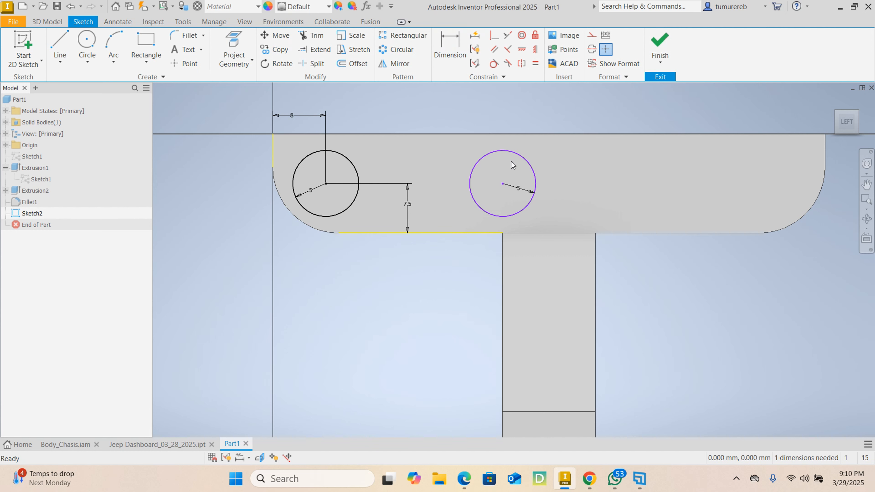
# Dimension the horizontal distance between the two circle centres as 21 mm
pyautogui.click(493, 152)
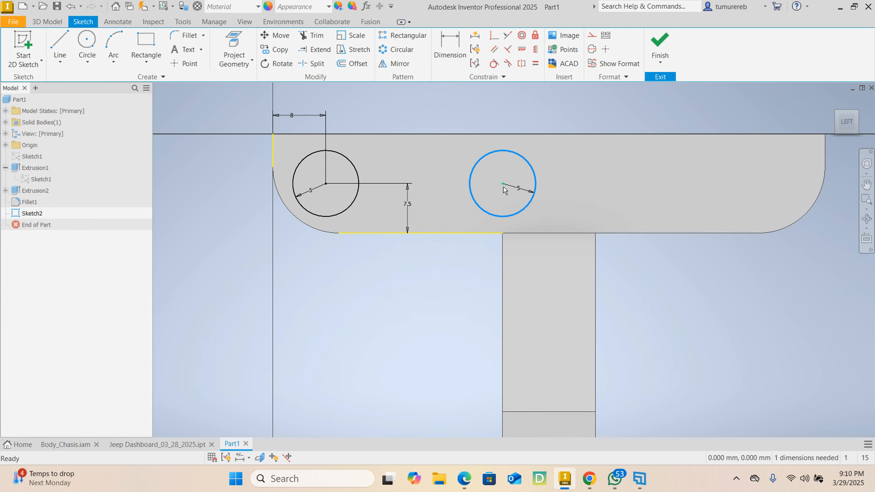
pyautogui.keyDown('ctrl'); pyautogui.moveTo(504, 198); pyautogui.dragTo(502, 179); pyautogui.keyUp('ctrl')
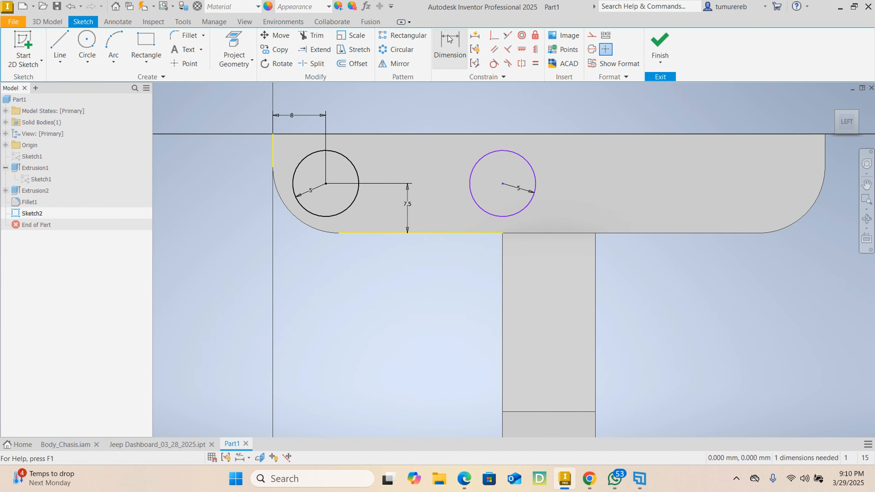
pyautogui.click(449, 48)
pyautogui.click(326, 184)
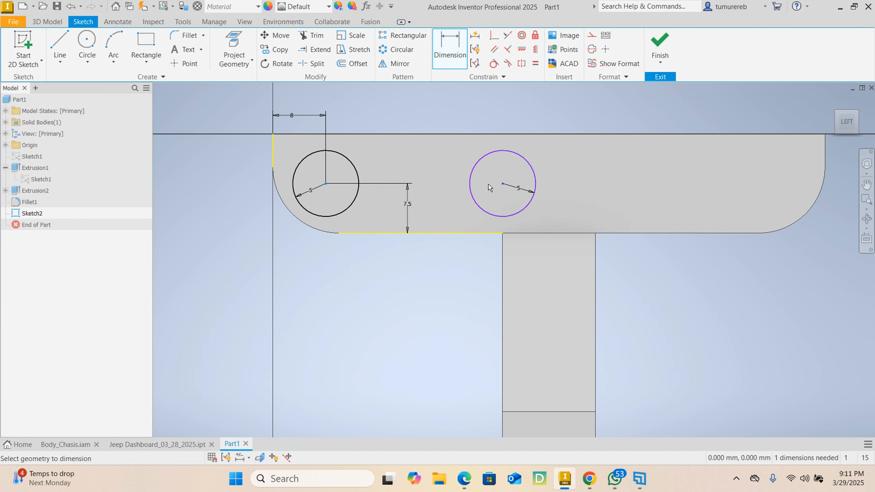
pyautogui.click(503, 183)
pyautogui.click(390, 115)
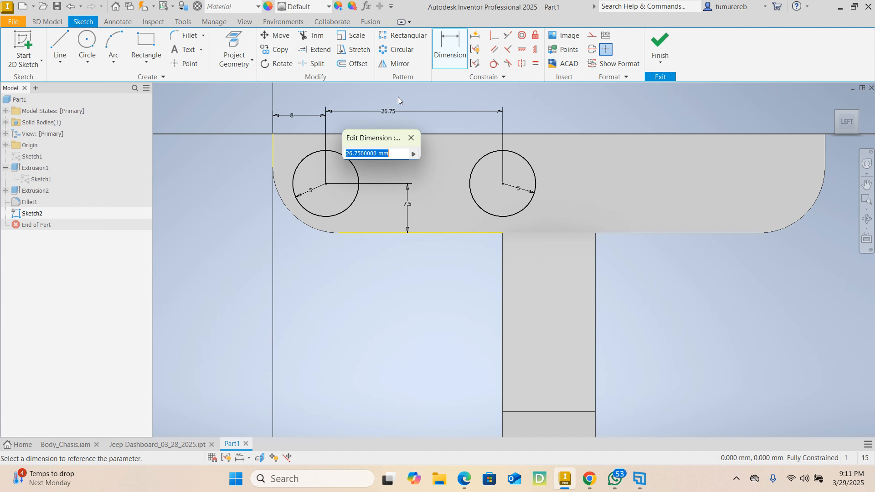
pyautogui.write('21')
pyautogui.press('Return')
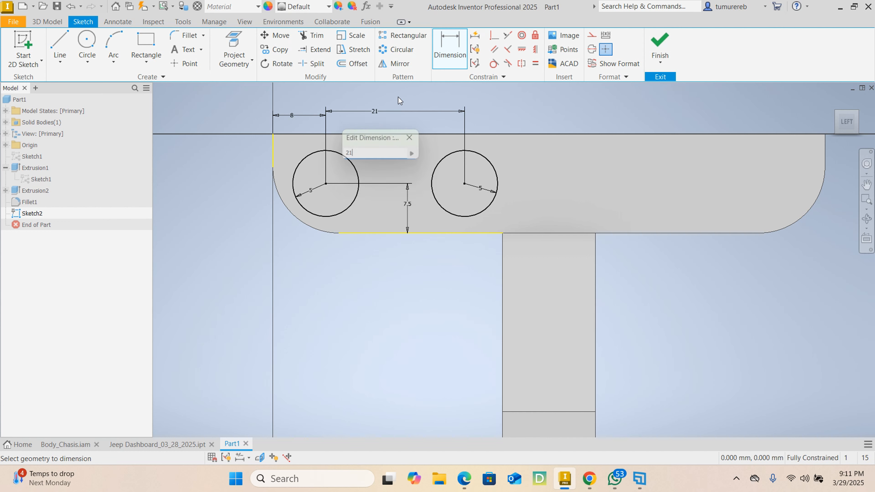
# Line up the 21 mm spacing dimension with the 8 mm dimension and finish the sketch
pyautogui.click(375, 111)
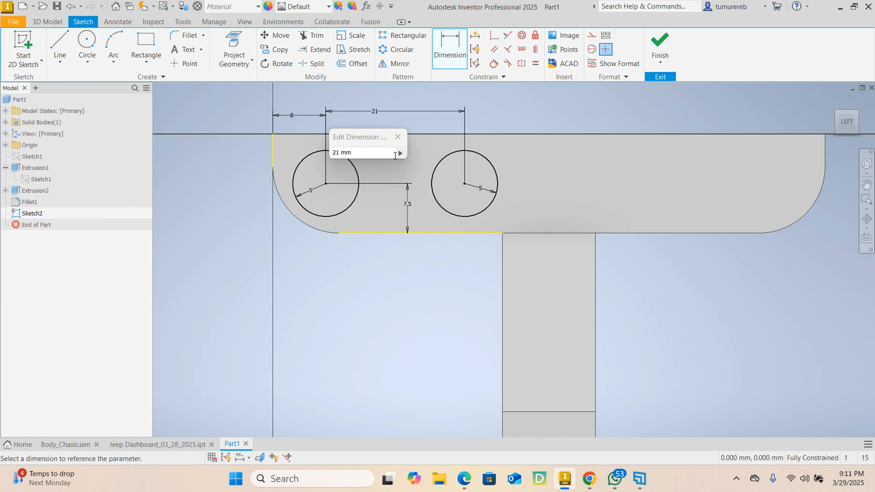
pyautogui.click(397, 138)
pyautogui.rightClick(537, 120)
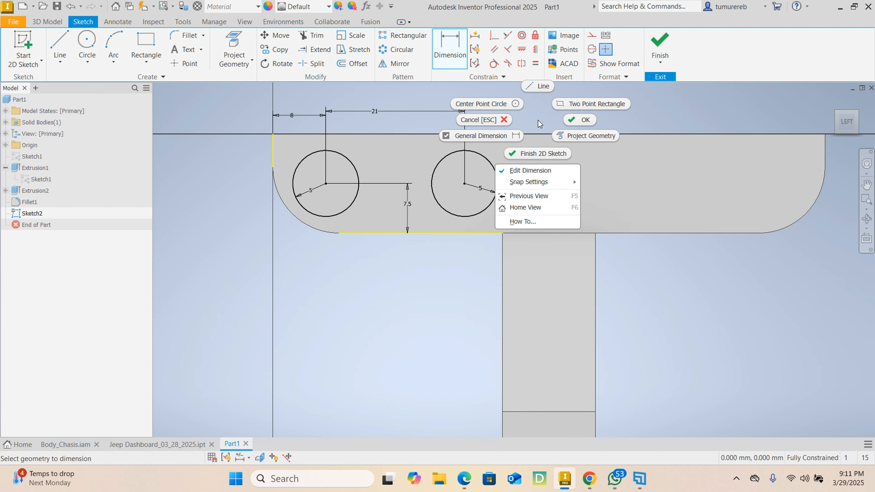
pyautogui.click(570, 123)
pyautogui.moveTo(377, 117); pyautogui.dragTo(377, 117)
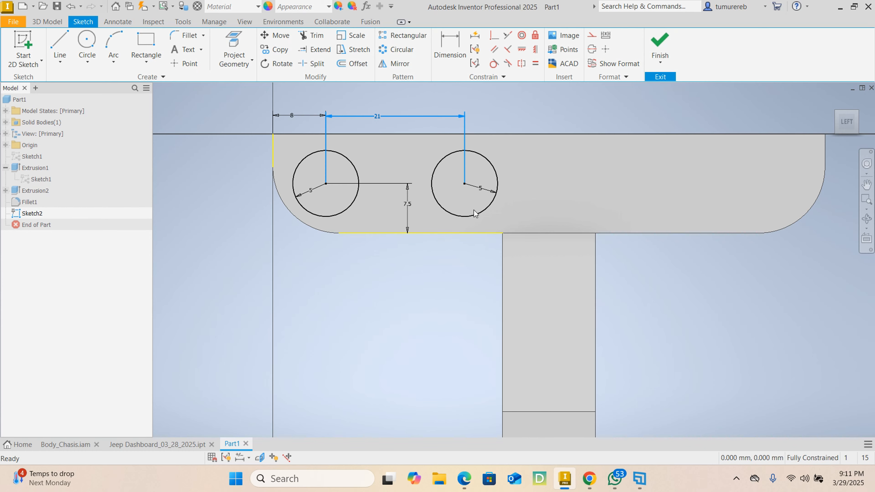
pyautogui.click(659, 46)
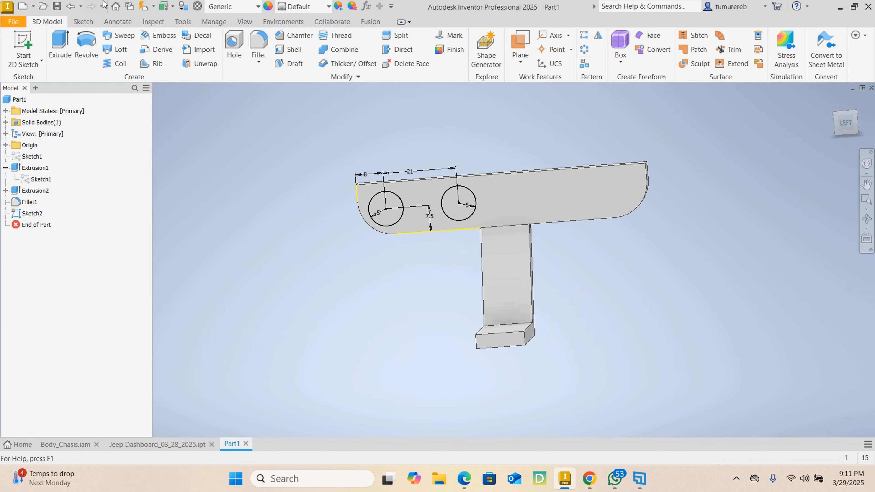
# Extrude-cut both gauge circles 2.5 mm deep into the dashboard's front face
pyautogui.click(60, 45)
pyautogui.scroll(5, 418, 224)
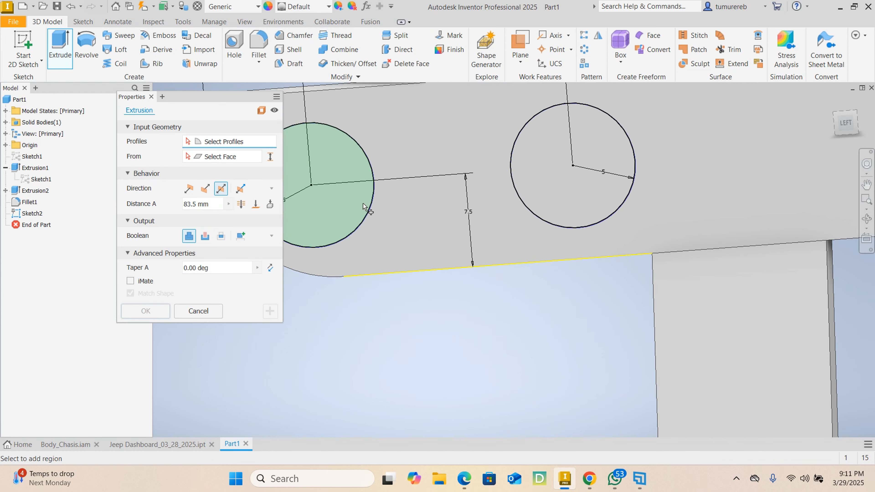
pyautogui.click(363, 203)
pyautogui.click(556, 195)
pyautogui.scroll(-5, 557, 198)
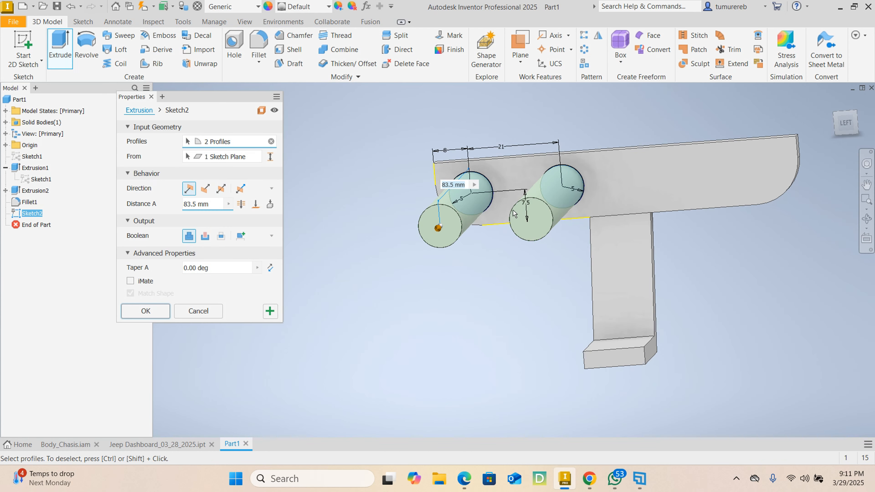
pyautogui.click(205, 188)
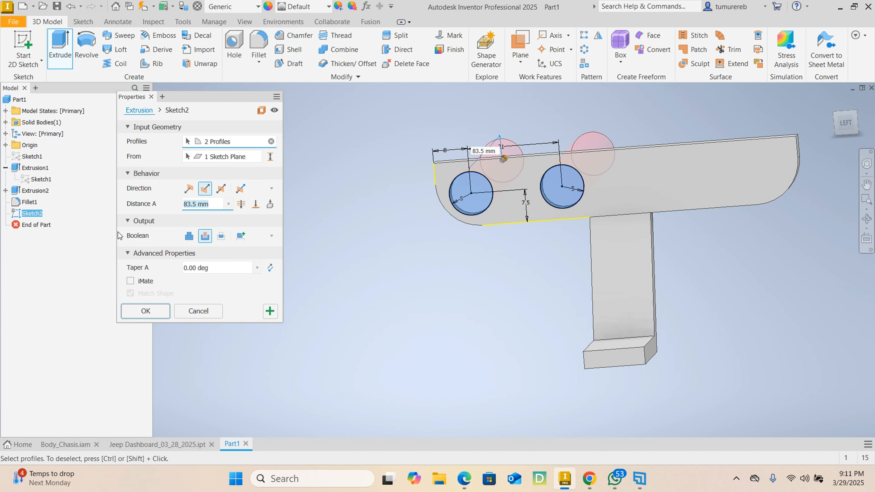
pyautogui.write('2.5')
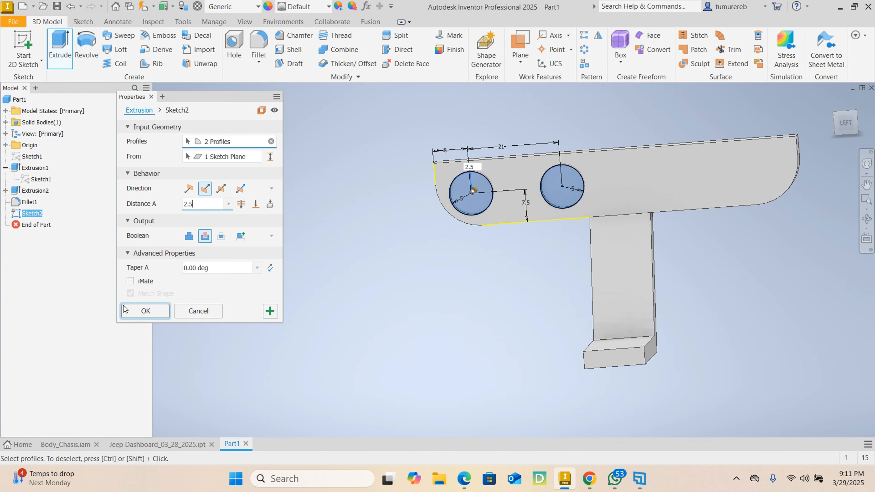
pyautogui.click(138, 311)
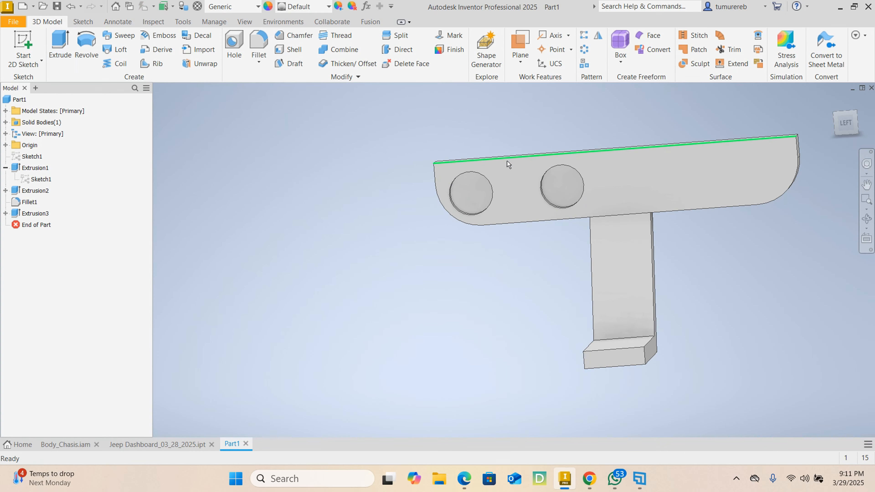
# Chamfer the outer circular edges of both gauge recesses with a 1.5 mm distance
pyautogui.scroll(-3, 485, 198)
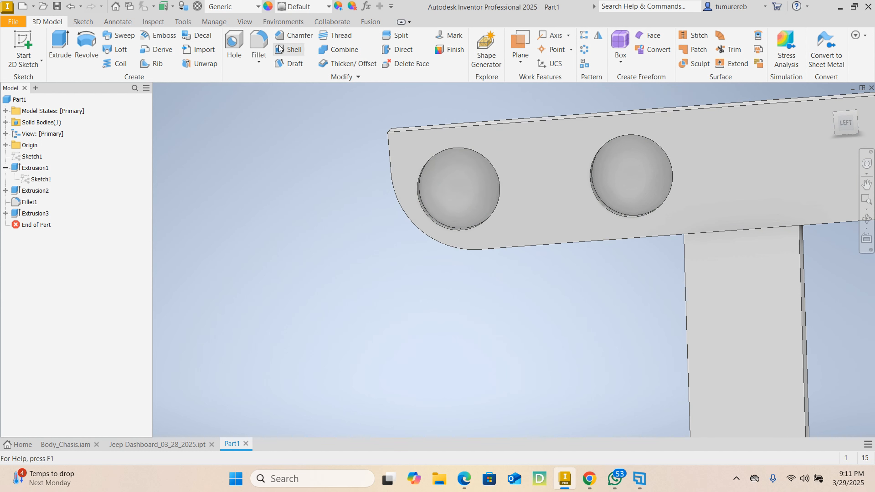
pyautogui.click(306, 35)
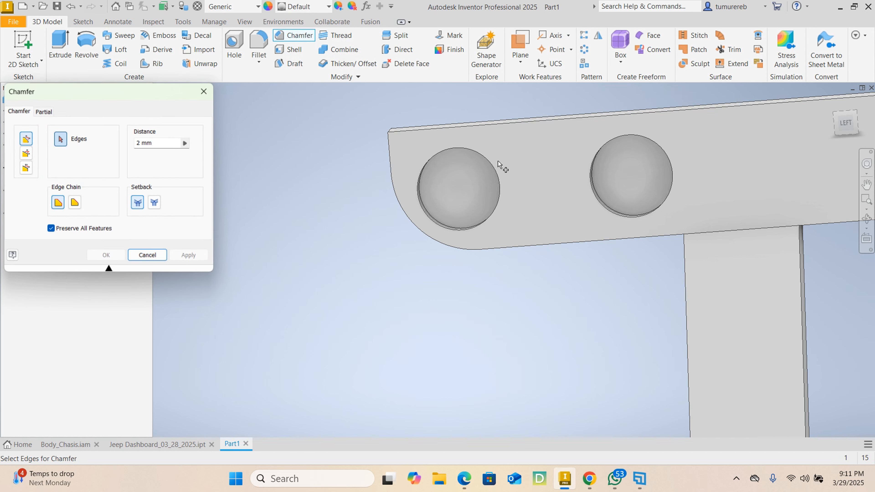
pyautogui.click(181, 146)
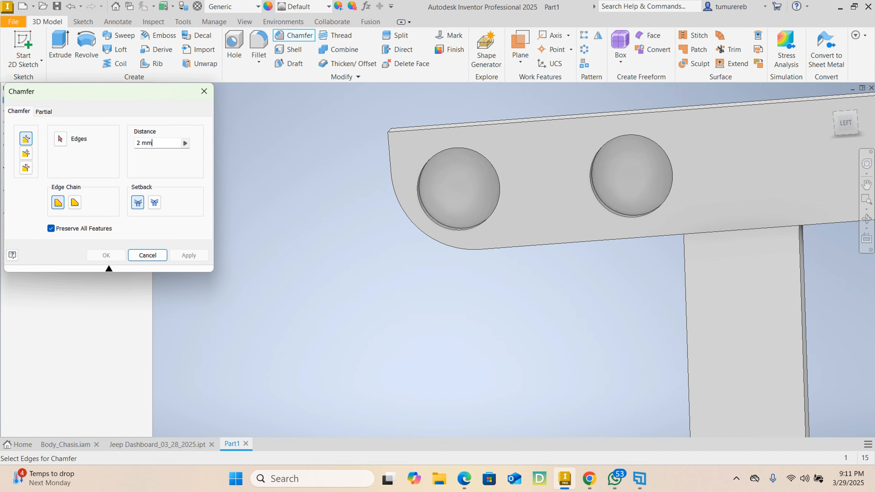
pyautogui.write('1.5')
pyautogui.click(423, 169)
pyautogui.click(423, 170)
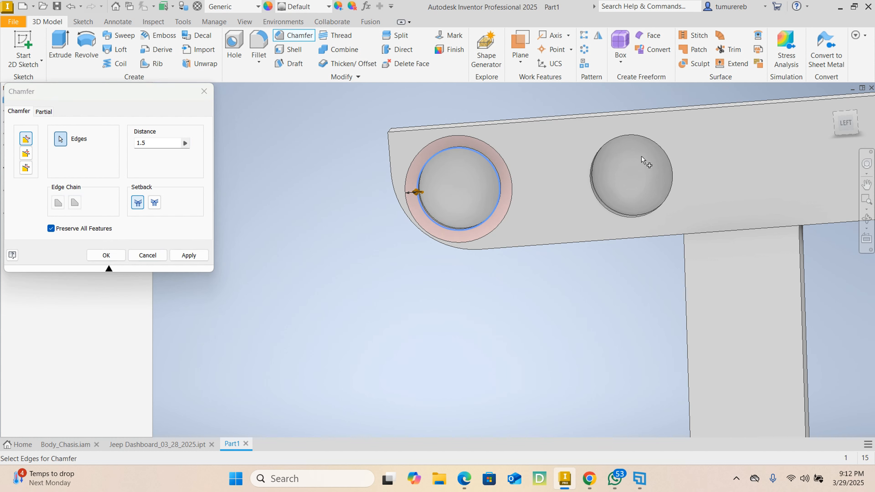
pyautogui.click(628, 141)
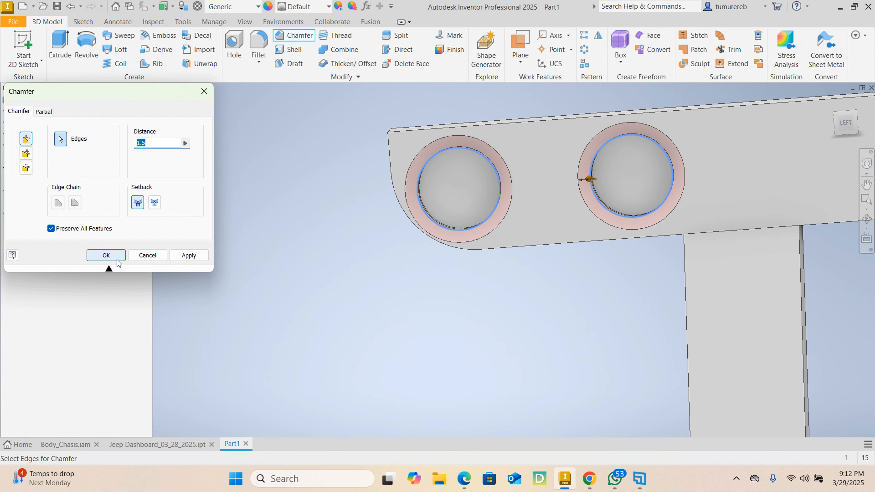
pyautogui.click(188, 262)
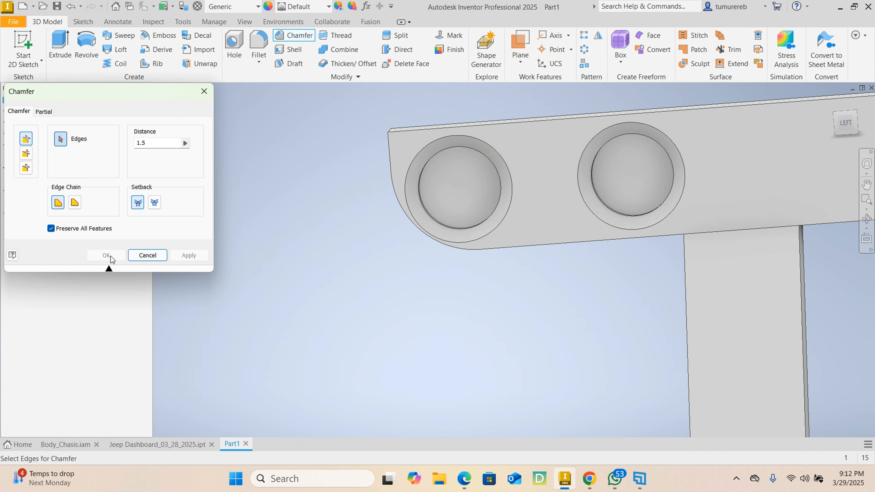
pyautogui.click(147, 255)
# Examine the chamfered gauge recesses and the centre console from several angles
pyautogui.scroll(-3, 388, 250)
pyautogui.scroll(5, 417, 236)
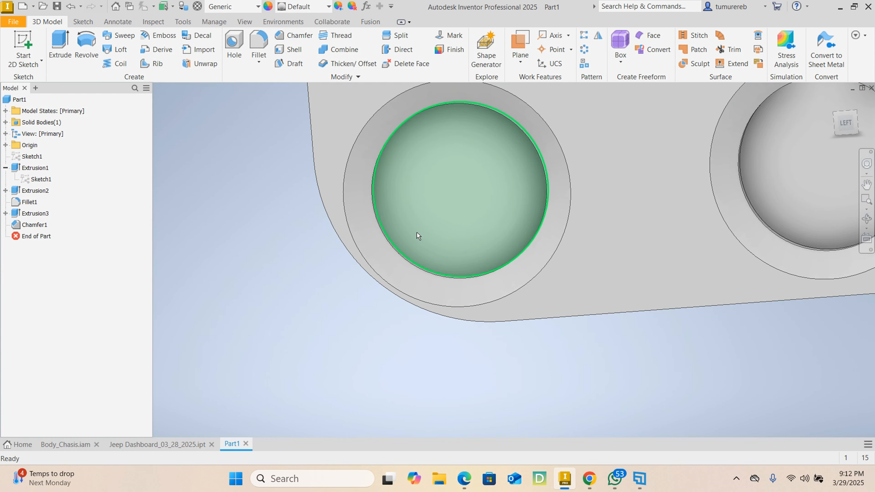
pyautogui.scroll(-1, 413, 232)
pyautogui.scroll(-3, 414, 233)
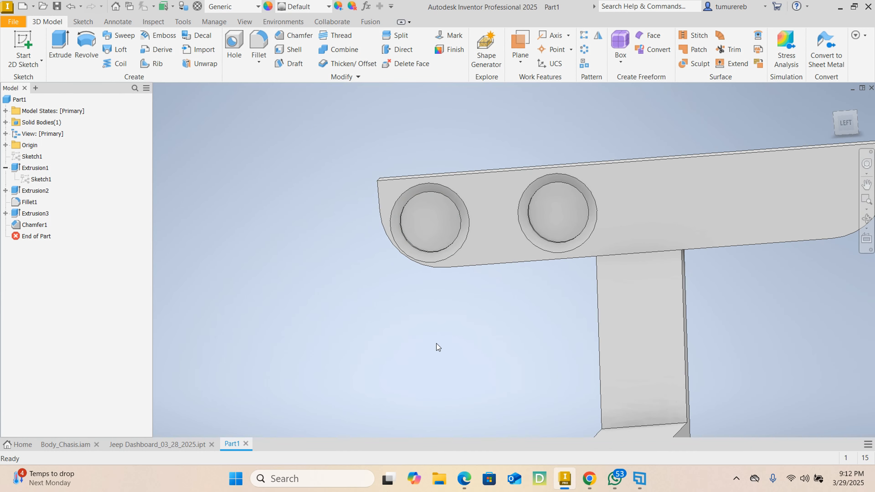
pyautogui.keyDown('shift'); pyautogui.moveTo(436, 344); pyautogui.dragTo(460, 331, button='middle'); pyautogui.keyUp('shift')
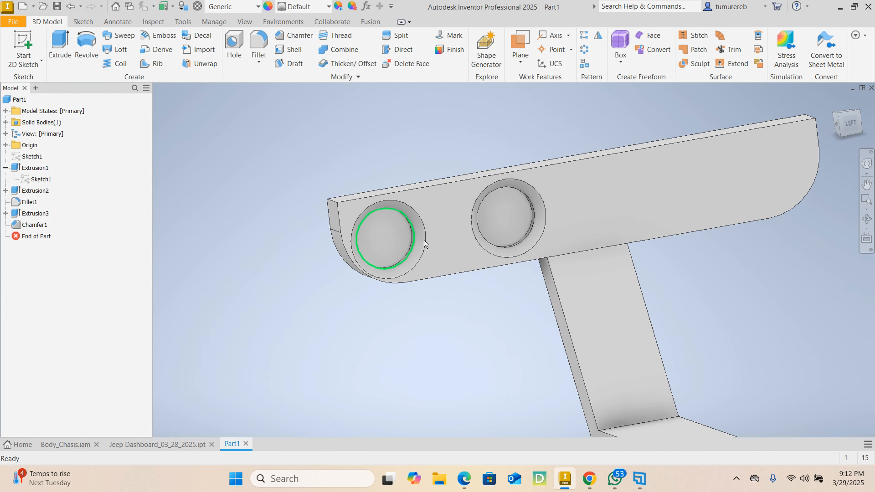
pyautogui.keyDown('shift'); pyautogui.moveTo(506, 232); pyautogui.dragTo(503, 260, button='middle'); pyautogui.keyUp('shift')
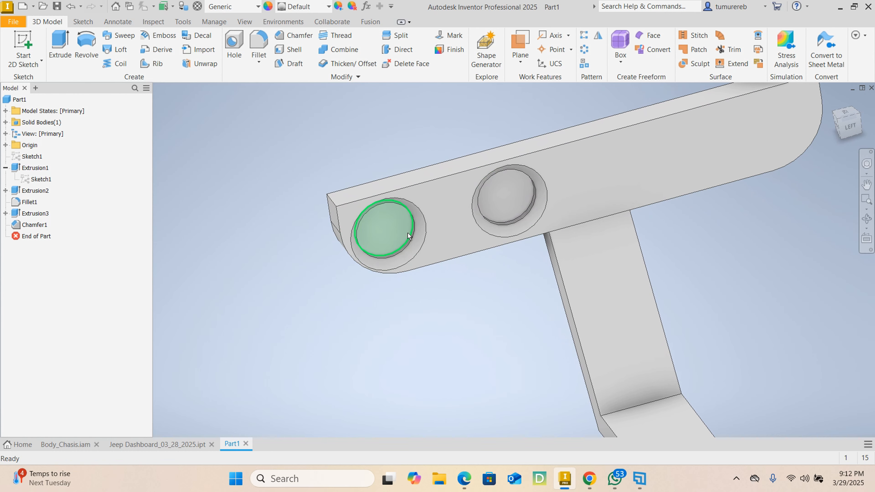
pyautogui.keyDown('shift'); pyautogui.moveTo(408, 235); pyautogui.dragTo(360, 235, button='middle'); pyautogui.keyUp('shift')
pyautogui.moveTo(466, 236)
pyautogui.mouseDown(button='middle')
pyautogui.moveTo(385, 208)
pyautogui.moveTo(416, 209)
pyautogui.mouseUp(button='middle')
pyautogui.moveTo(469, 218)
pyautogui.keyDown('shift'); pyautogui.mouseDown(button='middle')
pyautogui.moveTo(454, 255)
pyautogui.moveTo(473, 200)
pyautogui.mouseUp(button='middle'); pyautogui.keyUp('shift')
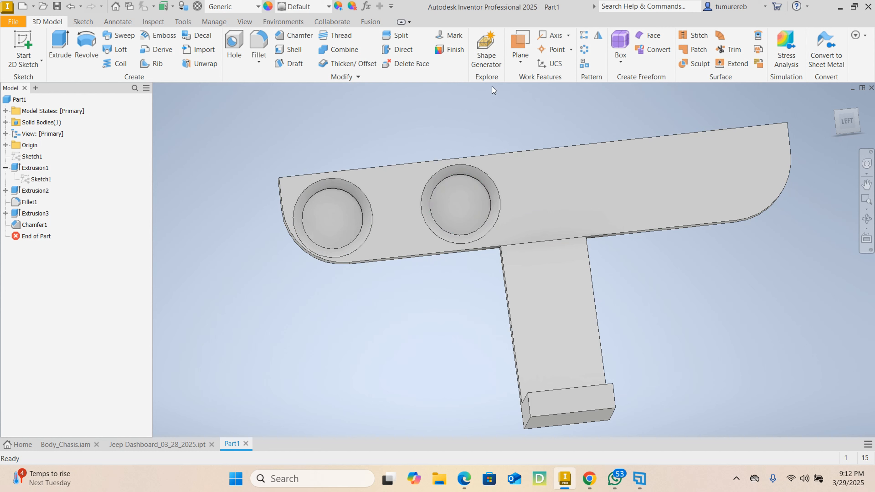
pyautogui.moveTo(453, 226)
pyautogui.keyDown('shift'); pyautogui.mouseDown(button='middle')
pyautogui.moveTo(414, 256)
pyautogui.moveTo(433, 225)
pyautogui.mouseUp(button='middle'); pyautogui.keyUp('shift')
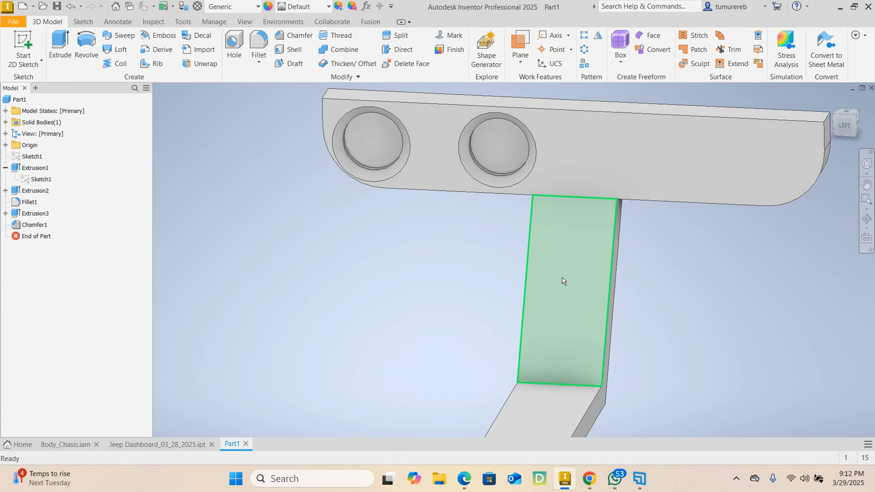
pyautogui.keyDown('shift'); pyautogui.moveTo(481, 289); pyautogui.dragTo(520, 281, button='middle'); pyautogui.keyUp('shift')
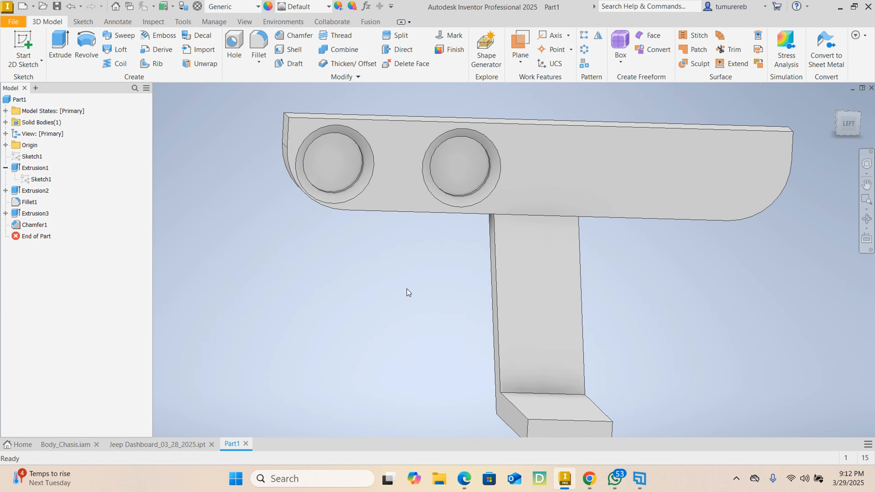
# Start a new sketch on the front face of the console's upright section below the dashboard
pyautogui.click(520, 287)
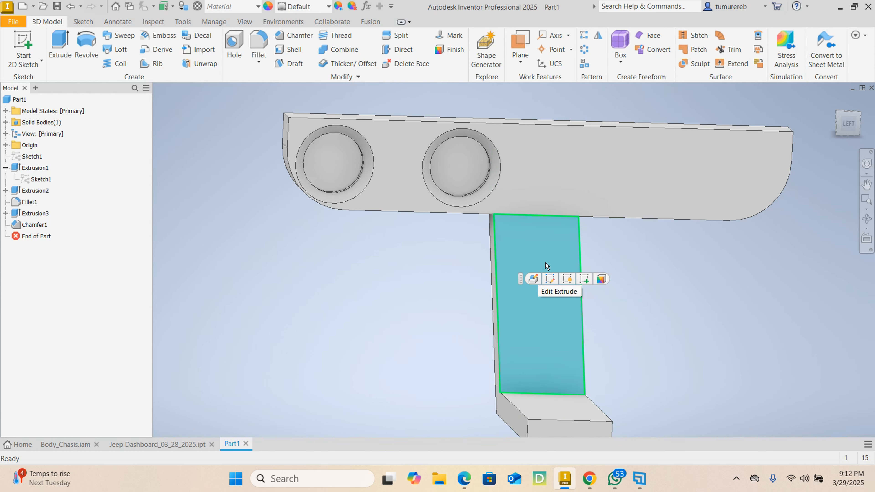
pyautogui.click(586, 282)
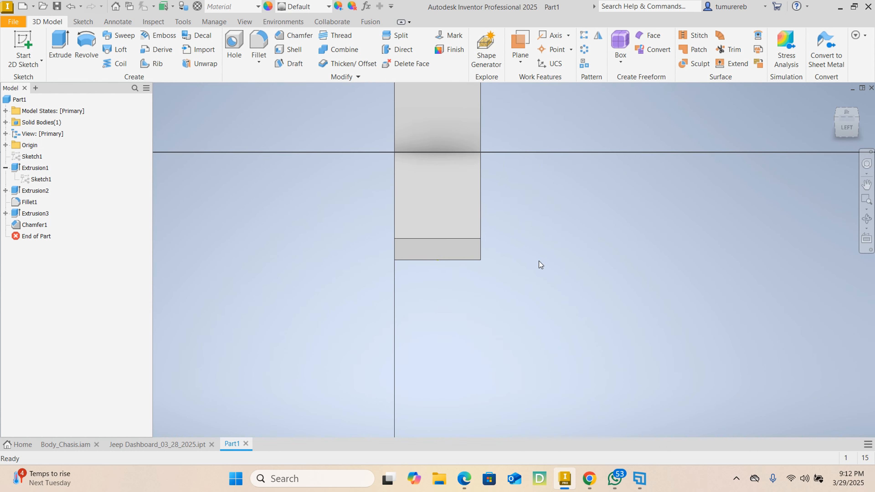
pyautogui.scroll(-3, 496, 286)
pyautogui.moveTo(471, 235); pyautogui.dragTo(487, 259, button='middle')
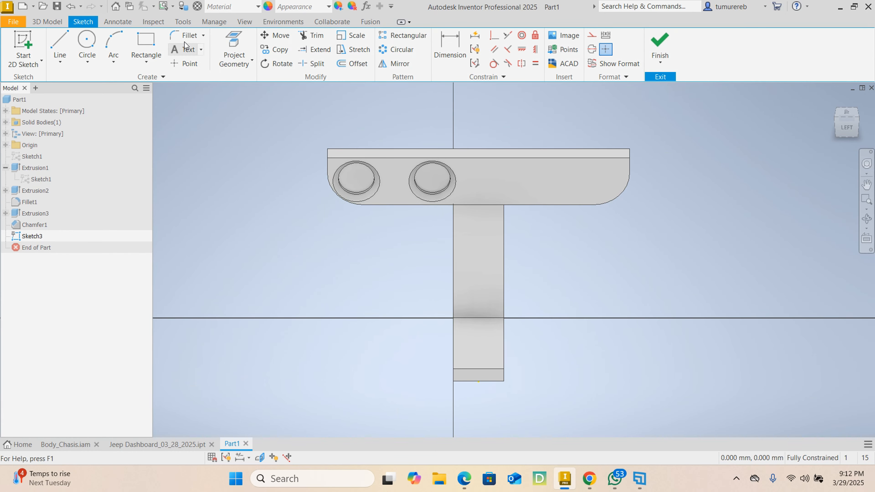
# Sketch two rectangles of equal width, one above the other, on the console's upright face
pyautogui.click(146, 43)
pyautogui.click(463, 226)
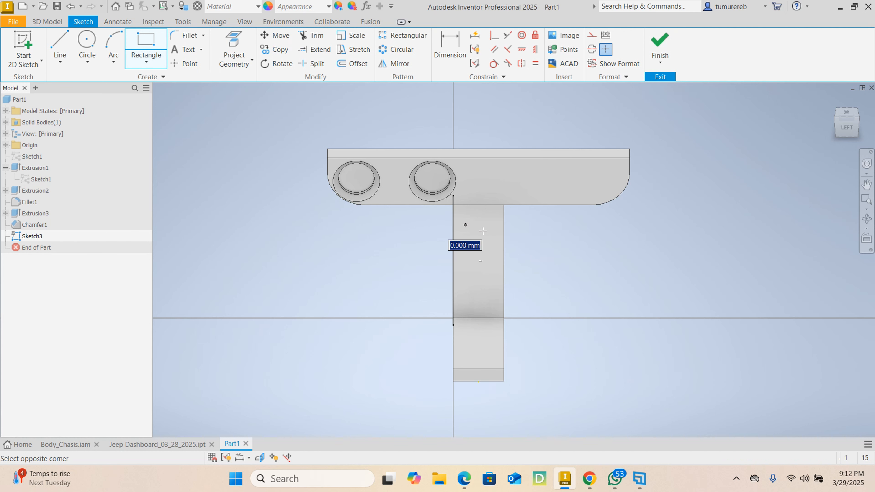
pyautogui.click(496, 261)
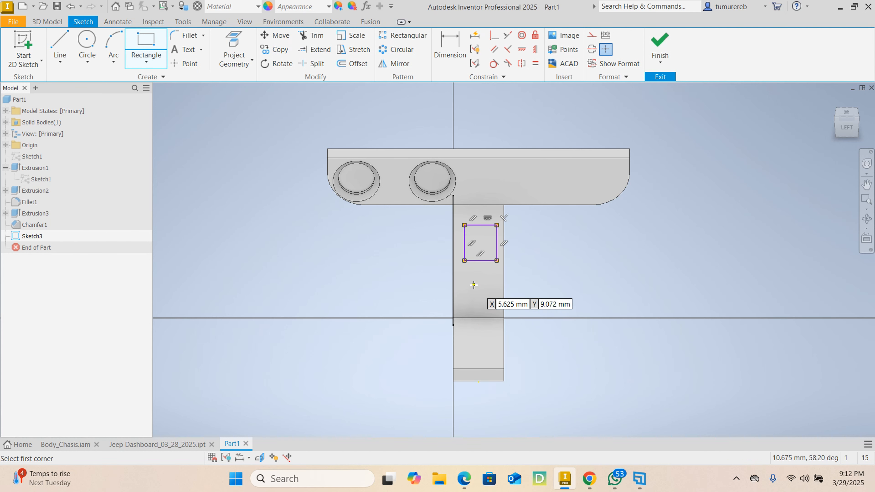
pyautogui.click(464, 279)
pyautogui.click(497, 307)
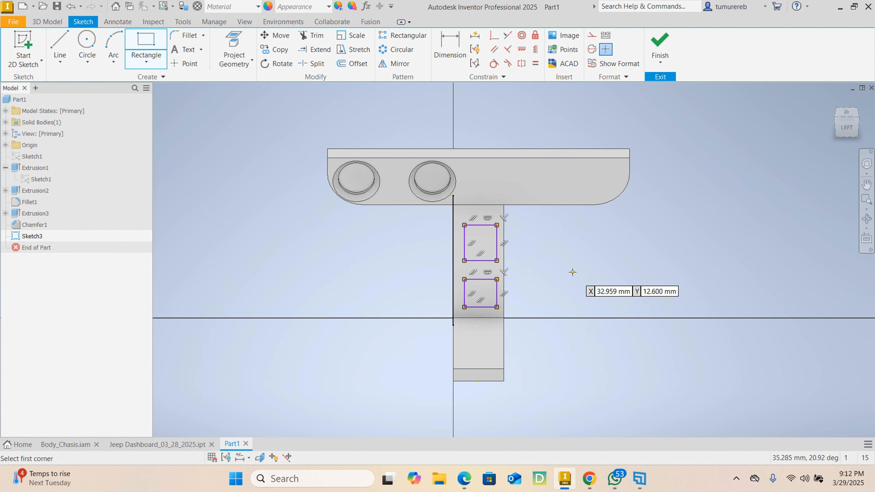
pyautogui.rightClick(571, 272)
pyautogui.click(616, 273)
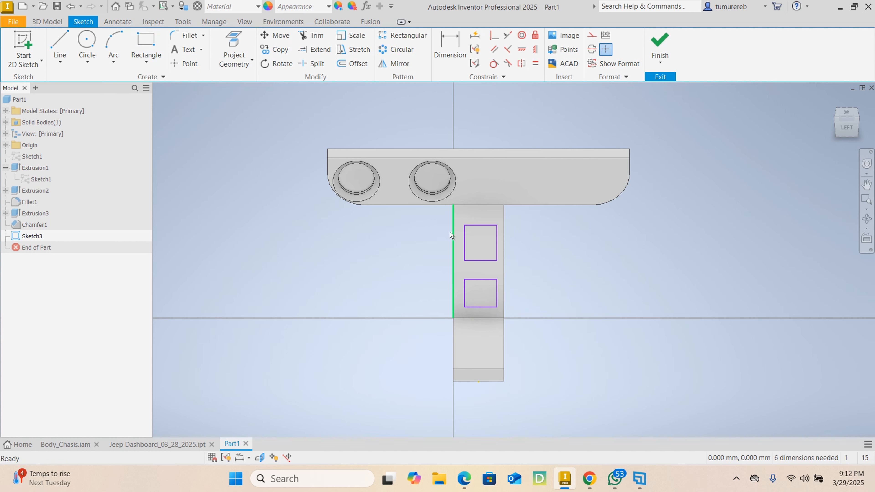
pyautogui.click(147, 63)
pyautogui.click(684, 237)
# Dimension the upper rectangle's top edge 4 mm below the console face's top edge
pyautogui.click(454, 48)
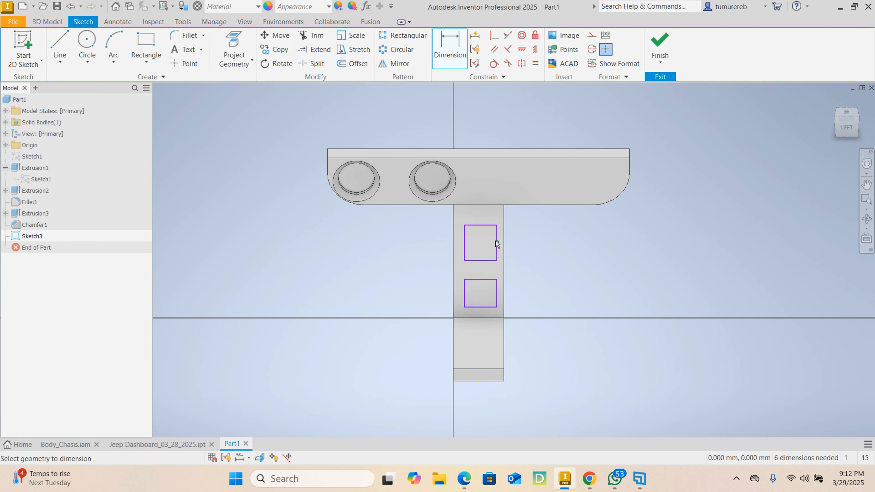
pyautogui.scroll(3, 484, 235)
pyautogui.click(487, 217)
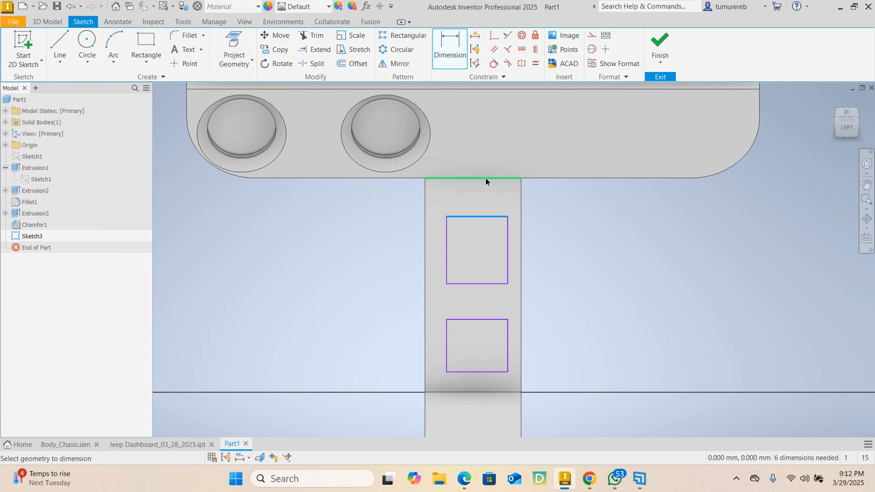
pyautogui.click(479, 178)
pyautogui.click(473, 191)
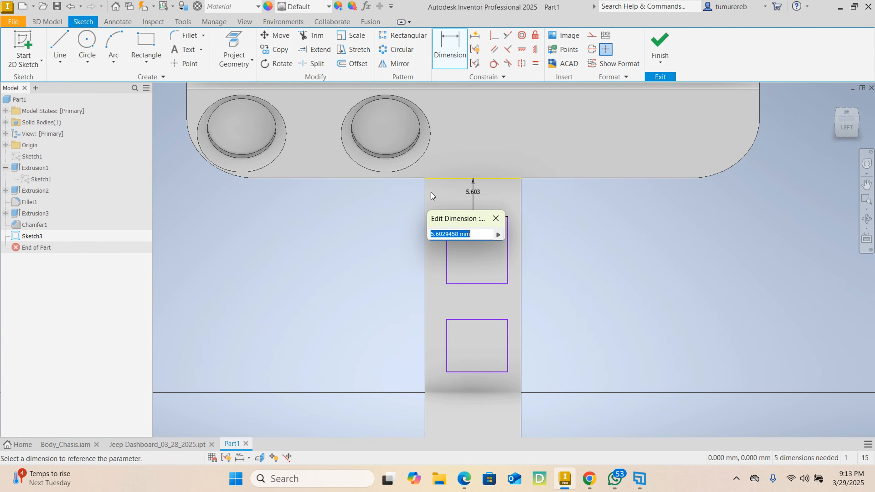
pyautogui.write('4')
pyautogui.press('Return')
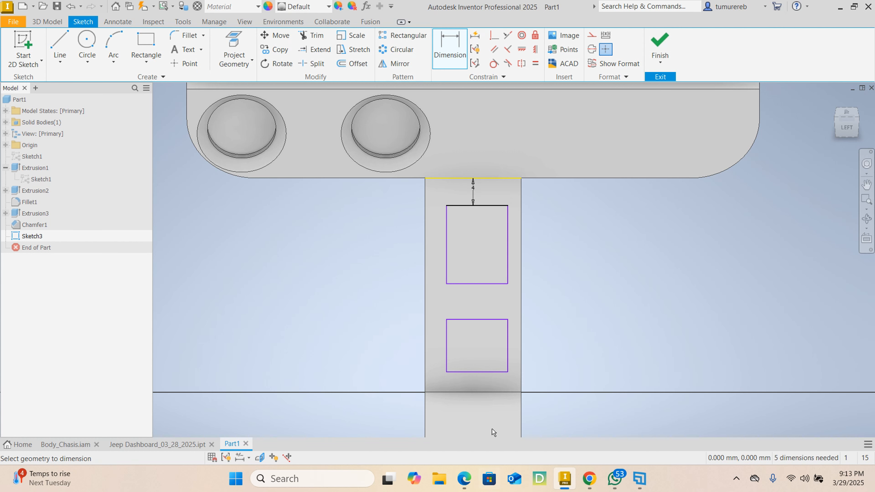
# Dimension the gap between the lower rectangle's bottom edge and the console's bend line, linking it to the upper 4 mm gap (=d22)
pyautogui.click(483, 372)
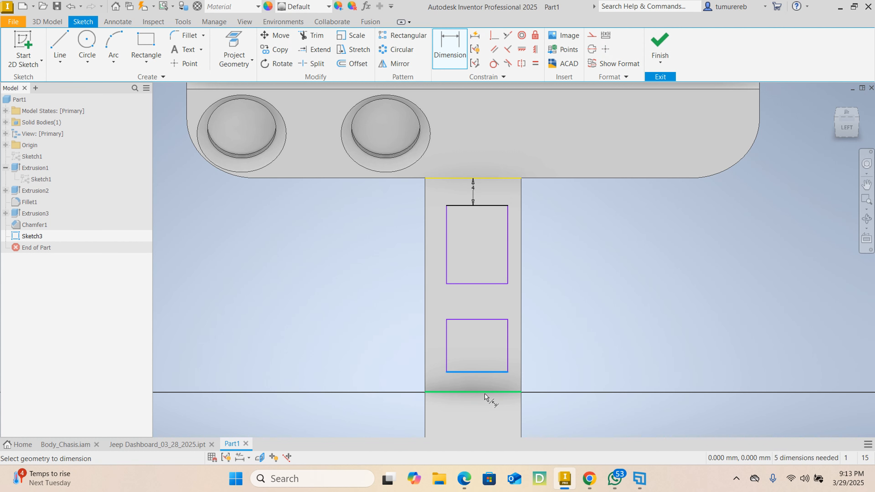
pyautogui.scroll(-5, 477, 390)
pyautogui.click(479, 379)
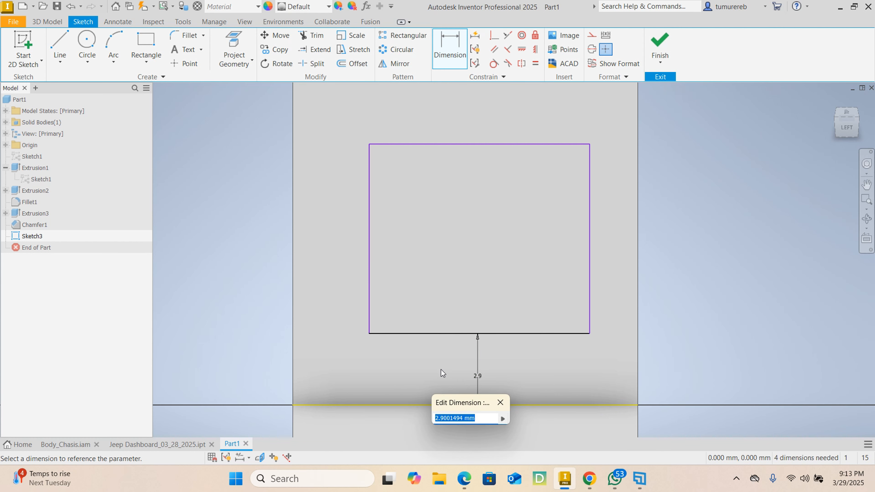
pyautogui.press('BackSpace')
pyautogui.scroll(6, 521, 301)
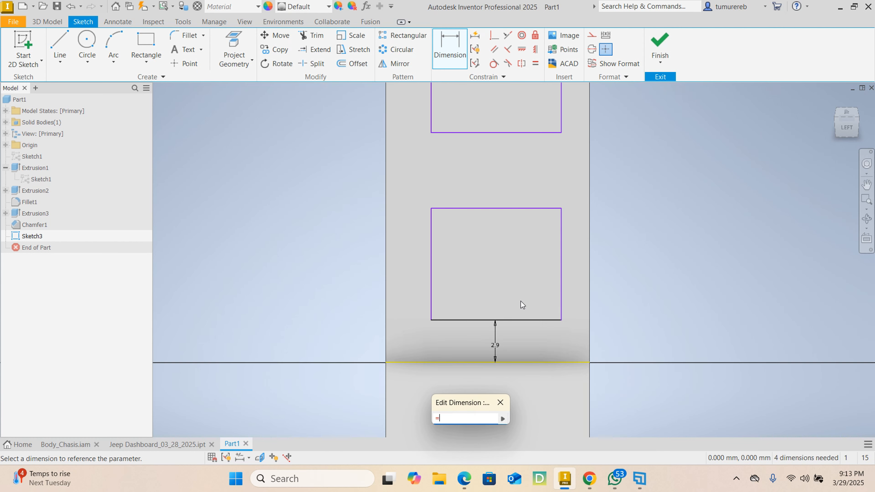
pyautogui.scroll(2, 525, 152)
pyautogui.click(511, 110)
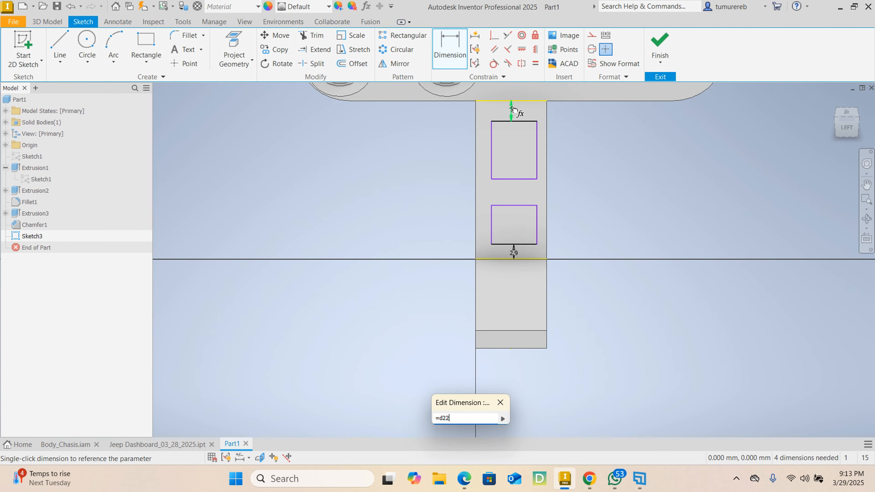
pyautogui.press('Return')
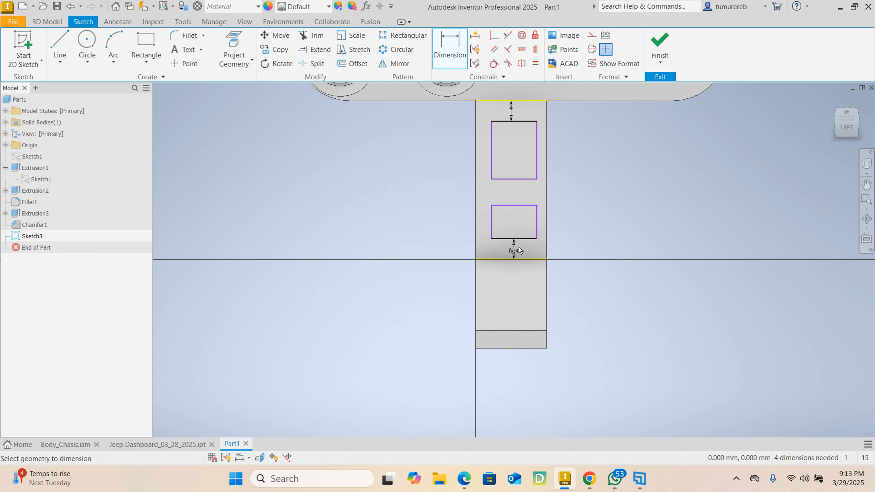
# Set the gap between the upper rectangle's top edge and the console face's top edge to 3 mm
pyautogui.scroll(-3, 513, 154)
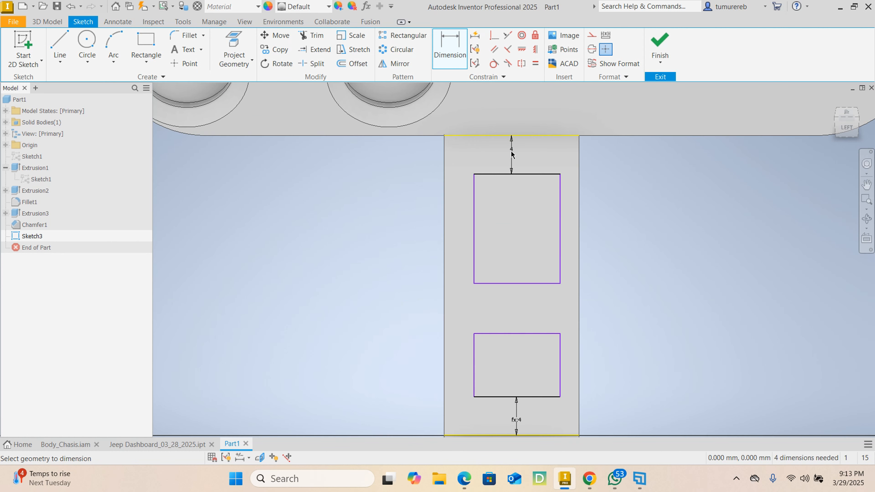
pyautogui.doubleClick(512, 152)
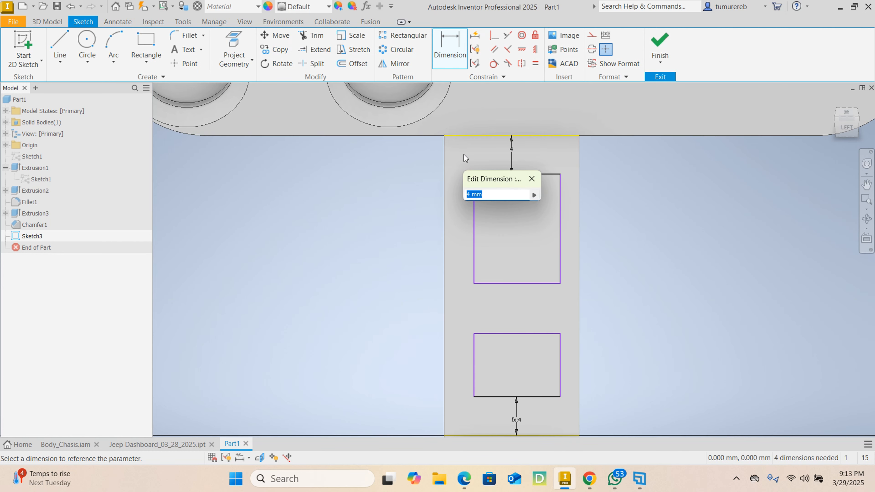
pyautogui.write('3')
pyautogui.press('Return')
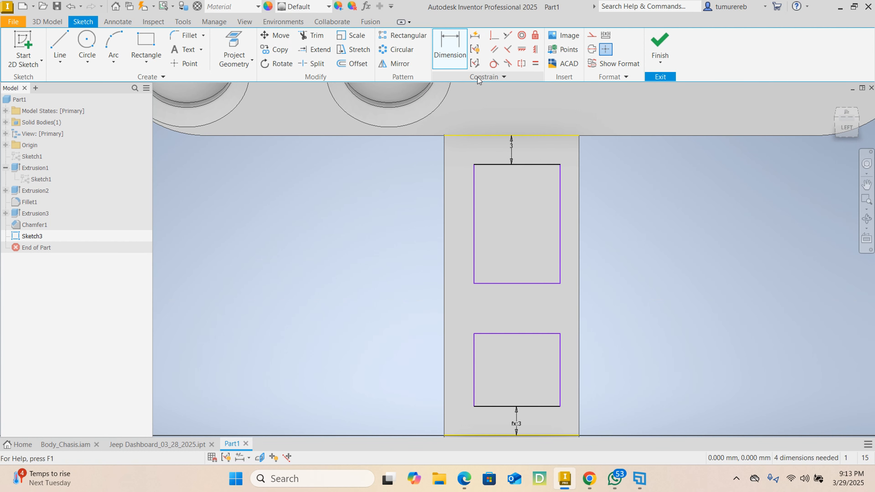
pyautogui.scroll(5, 584, 245)
pyautogui.scroll(-3, 565, 227)
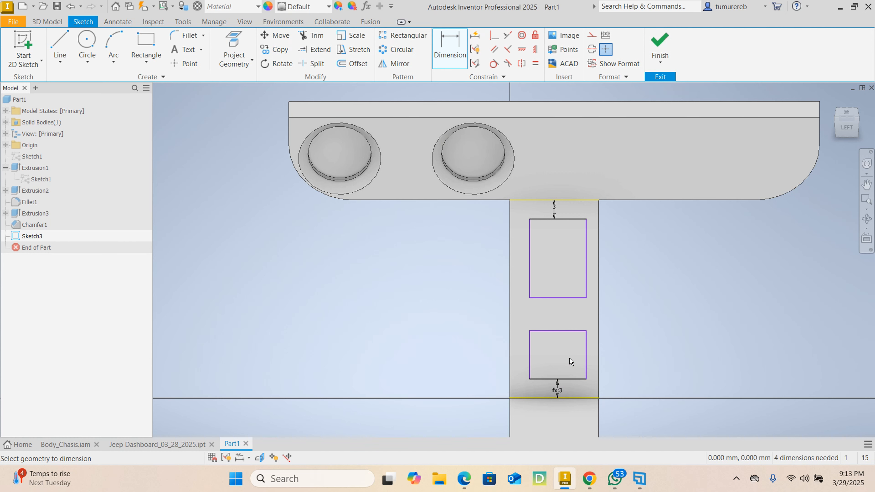
pyautogui.scroll(2, 548, 376)
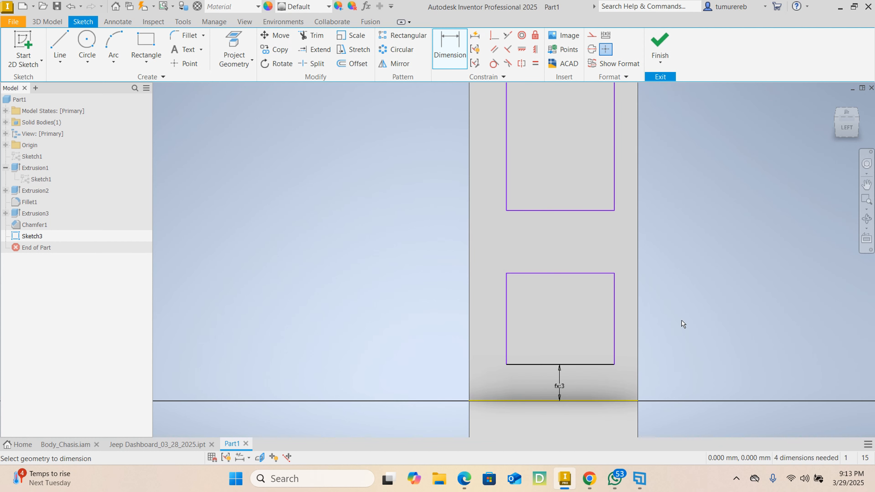
pyautogui.rightClick(687, 314)
pyautogui.click(719, 314)
pyautogui.scroll(-4, 585, 365)
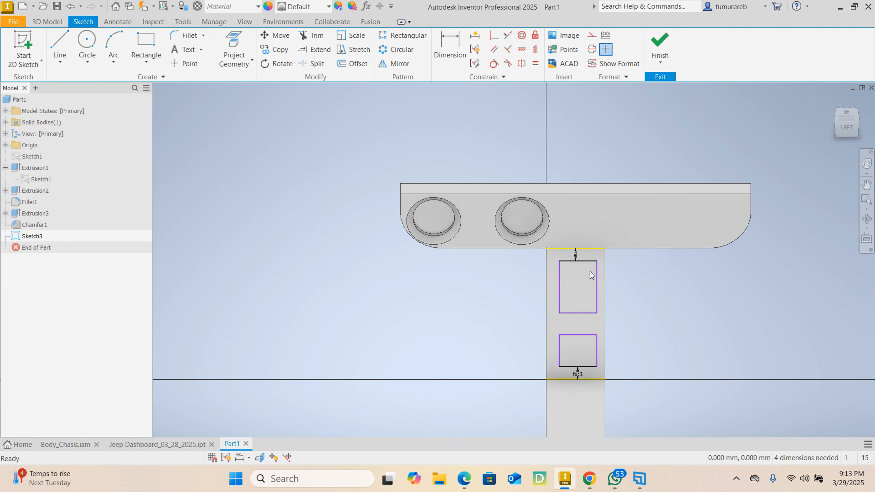
# Set the distance from the console face's top edge down to the upper rectangle to 4 mm
pyautogui.scroll(4, 570, 257)
pyautogui.doubleClick(581, 254)
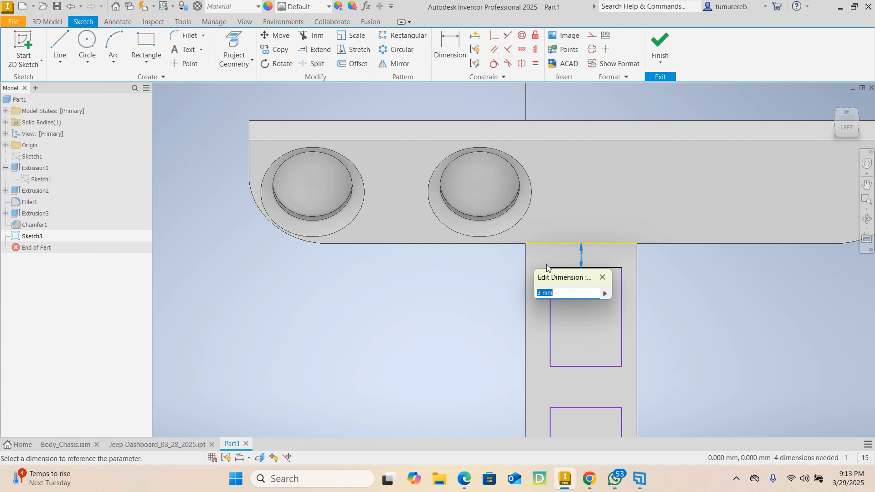
pyautogui.write('4')
pyautogui.press('Return')
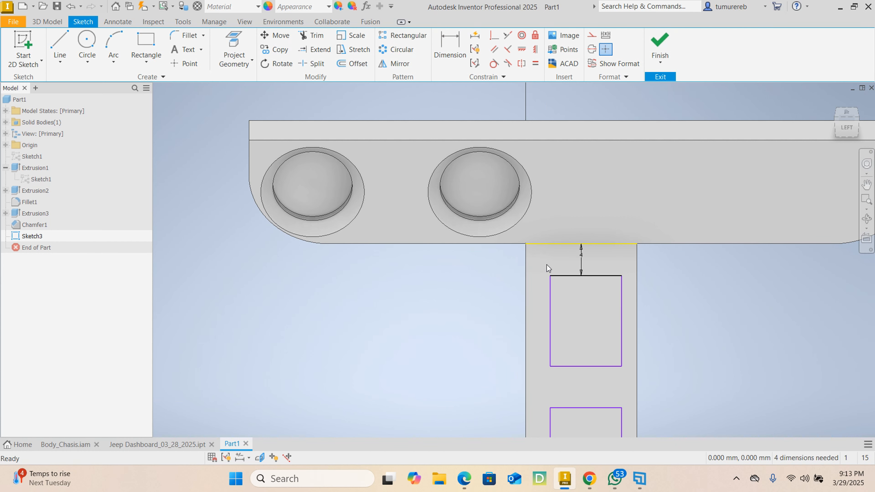
# Dimension the lower rectangle's height as 9 mm
pyautogui.scroll(-4, 560, 352)
pyautogui.scroll(5, 569, 358)
pyautogui.scroll(-2, 560, 348)
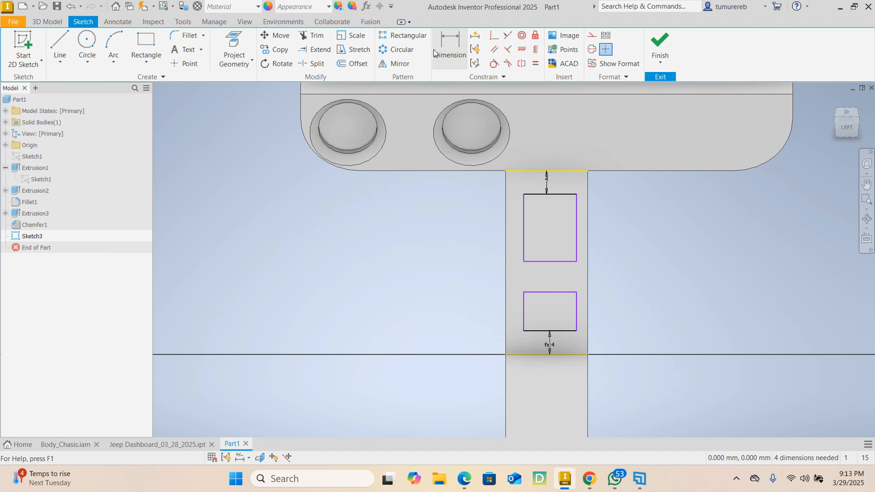
pyautogui.click(450, 46)
pyautogui.scroll(-3, 573, 323)
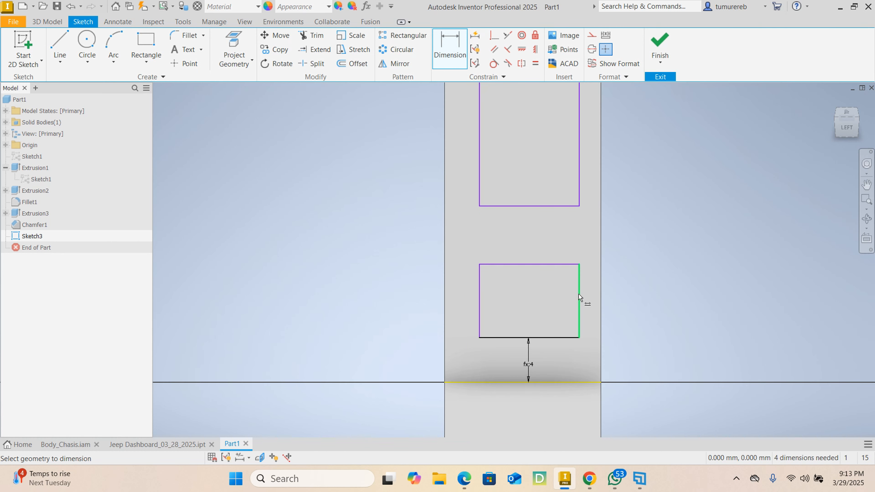
pyautogui.click(580, 300)
pyautogui.click(587, 299)
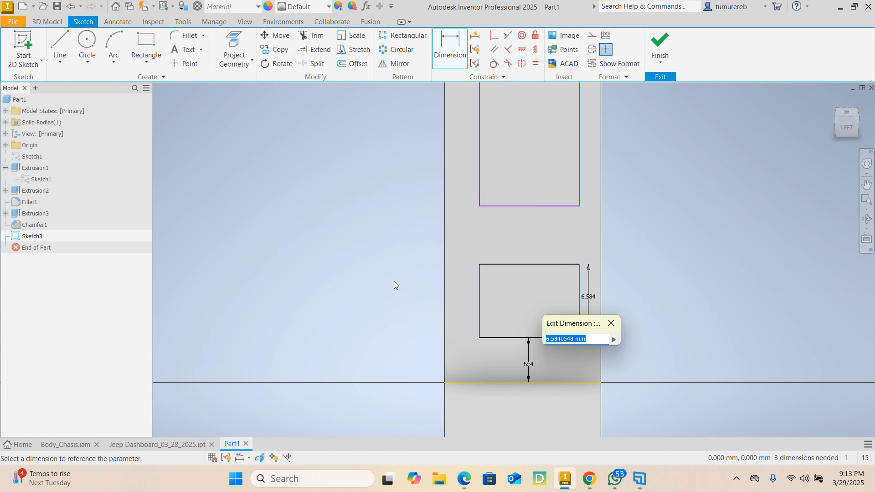
pyautogui.write('9')
pyautogui.press('Return')
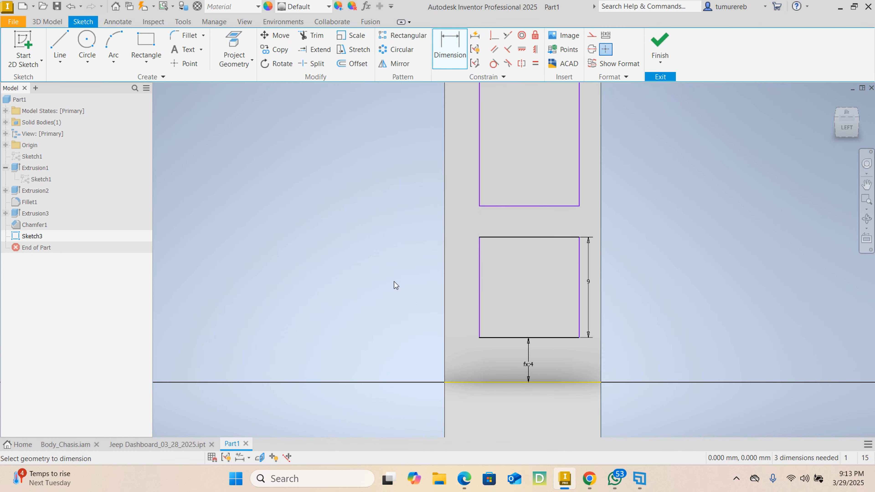
# Make the right side of the upper rectangle equal in length to the lower rectangle's right side with an Equal constraint
pyautogui.scroll(2, 496, 358)
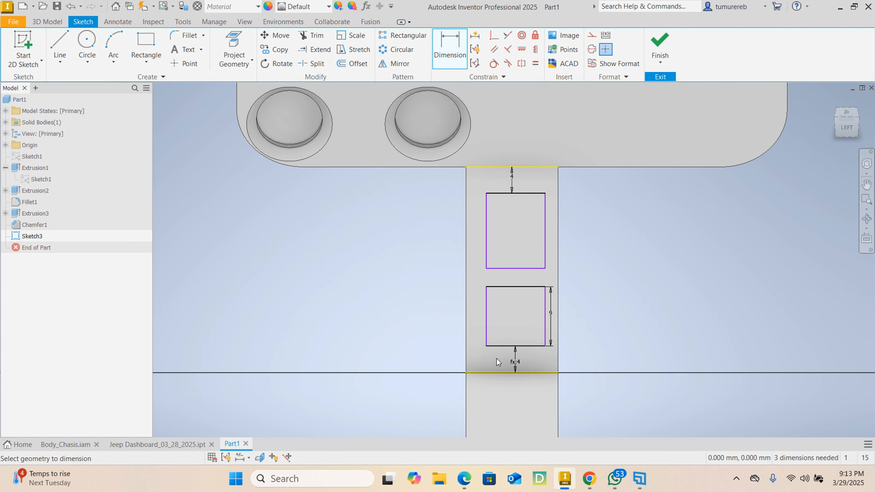
pyautogui.click(538, 65)
pyautogui.click(545, 321)
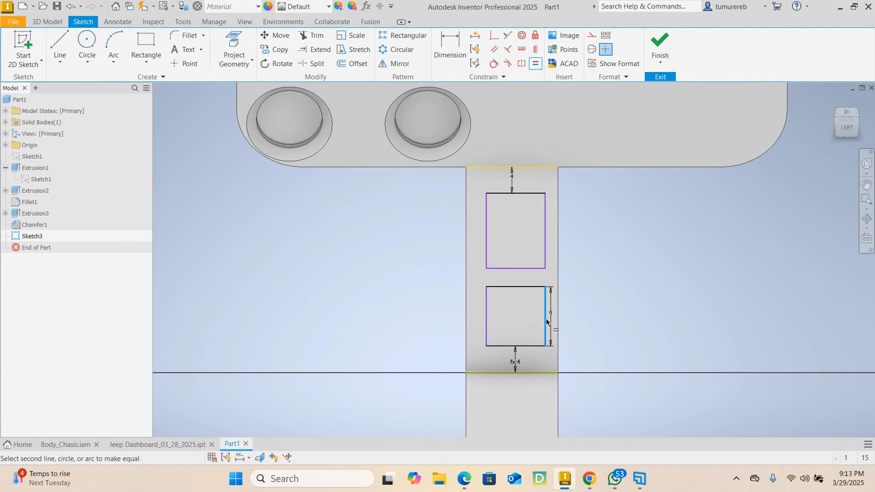
pyautogui.click(546, 226)
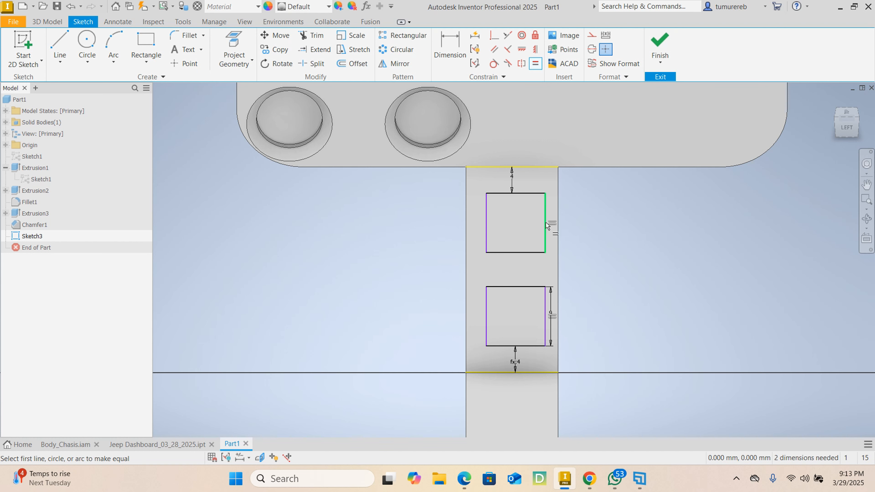
pyautogui.rightClick(532, 276)
pyautogui.click(563, 277)
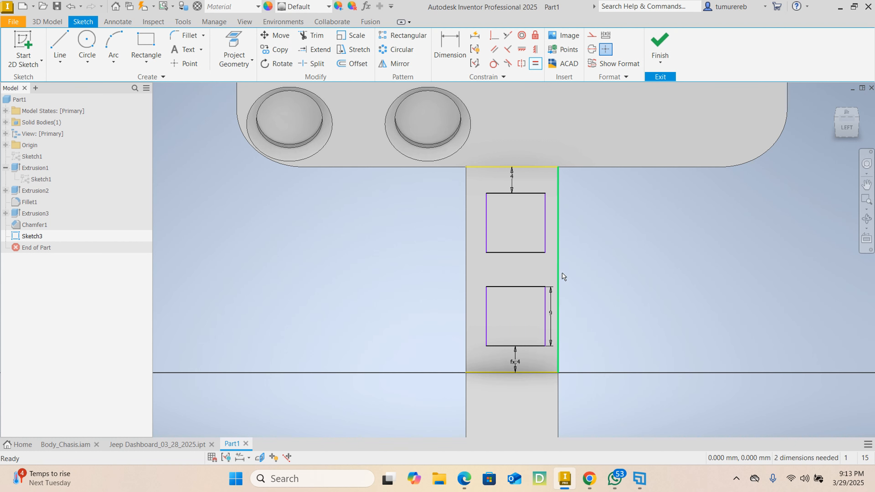
# Dimension the gap between the upper rectangle's right edge and the console face's right edge as 2 mm
pyautogui.scroll(-3, 547, 224)
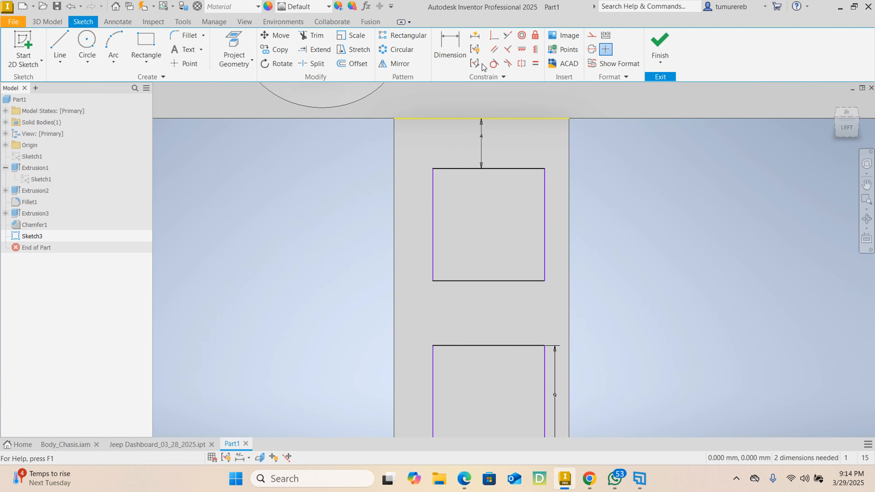
pyautogui.press('d')
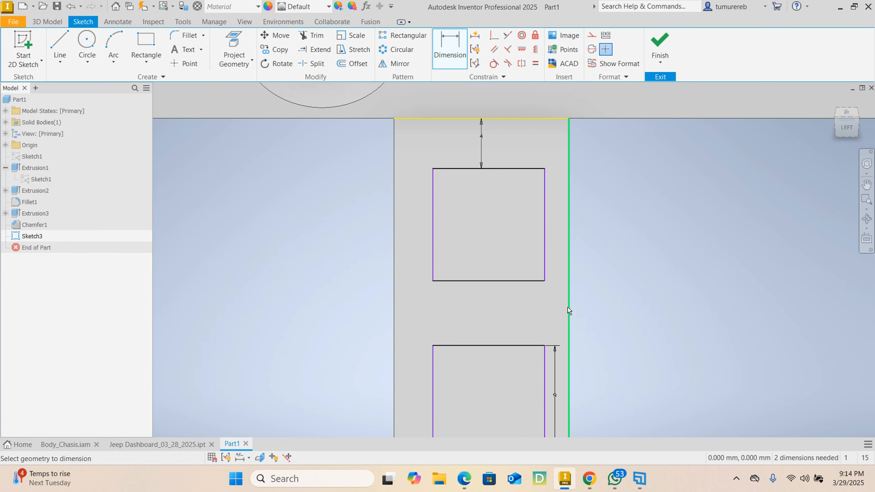
pyautogui.click(545, 268)
pyautogui.click(568, 259)
pyautogui.scroll(-5, 560, 250)
pyautogui.click(559, 251)
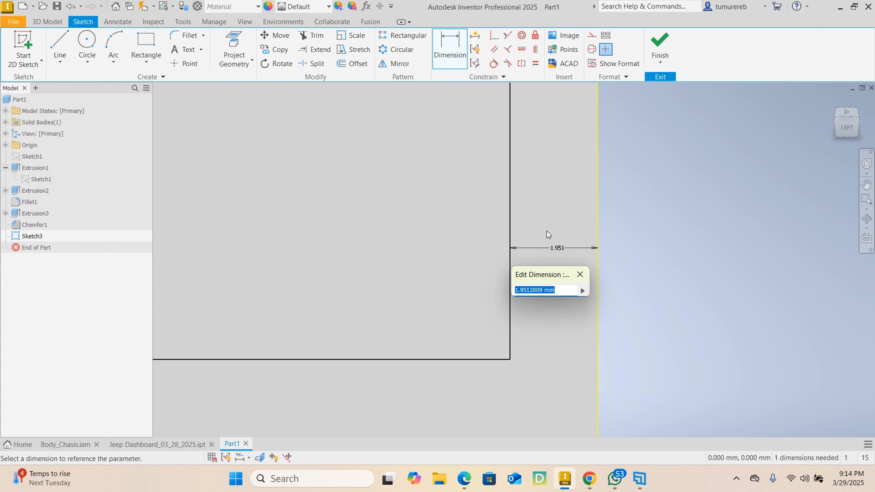
pyautogui.write('2')
pyautogui.press('Return')
pyautogui.scroll(5, 547, 231)
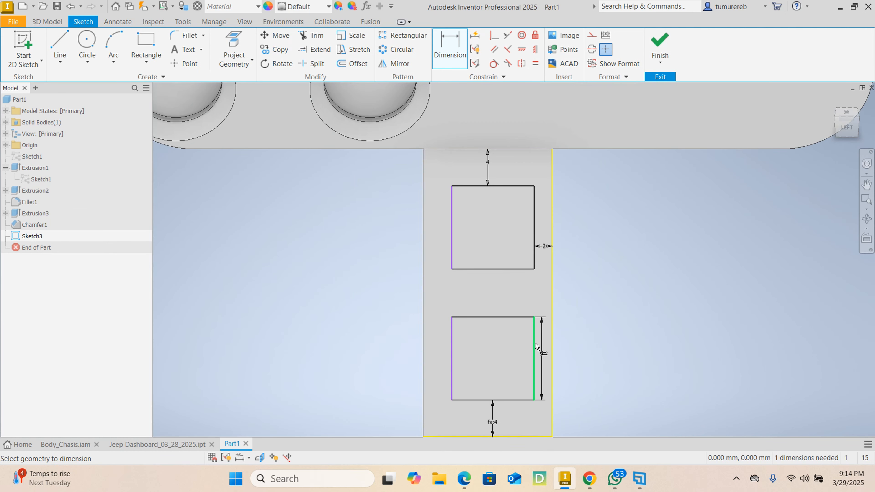
# Try to constrain the facing right-hand corners of the two rectangles vertically in line
pyautogui.click(535, 49)
pyautogui.click(534, 268)
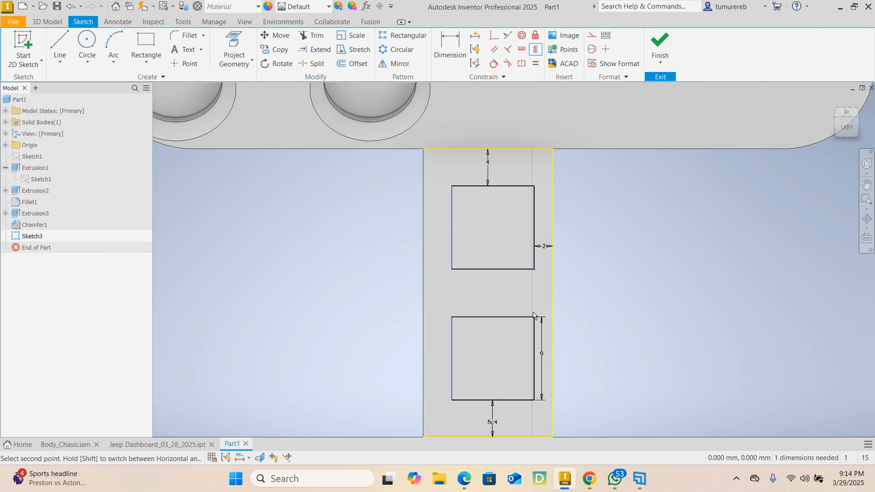
pyautogui.click(534, 318)
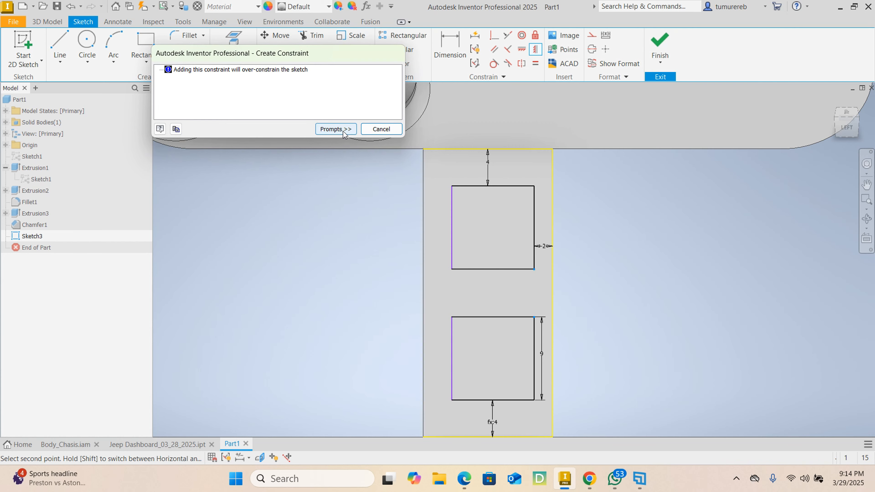
pyautogui.click(376, 133)
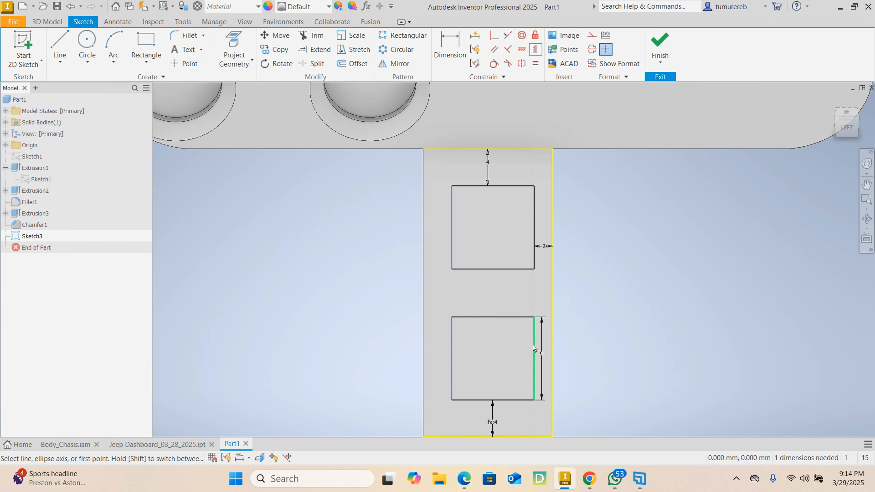
pyautogui.rightClick(590, 242)
pyautogui.click(608, 240)
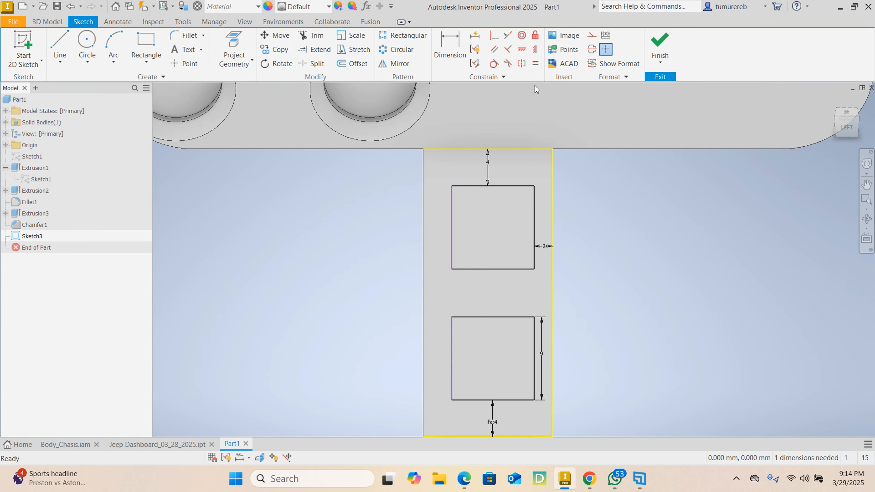
# Try to dimension the gap between the lower rectangle's right edge and the console face's right edge
pyautogui.click(454, 34)
pyautogui.scroll(-3, 532, 344)
pyautogui.click(527, 344)
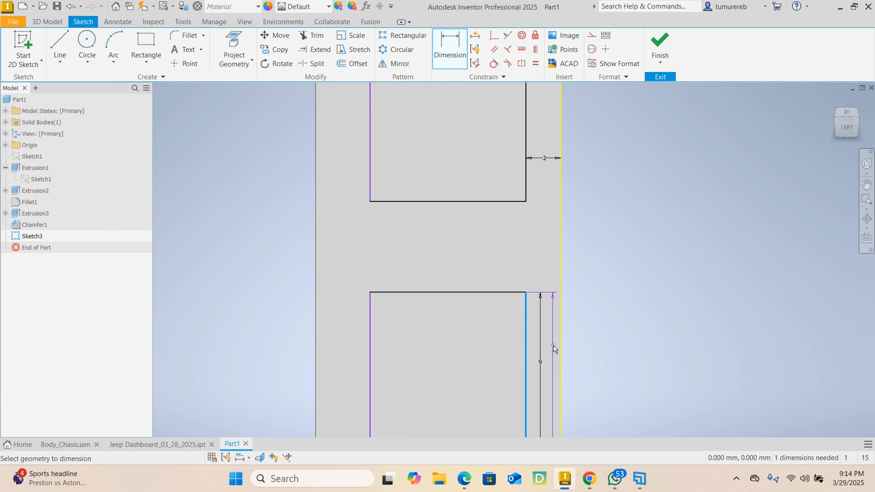
pyautogui.click(561, 353)
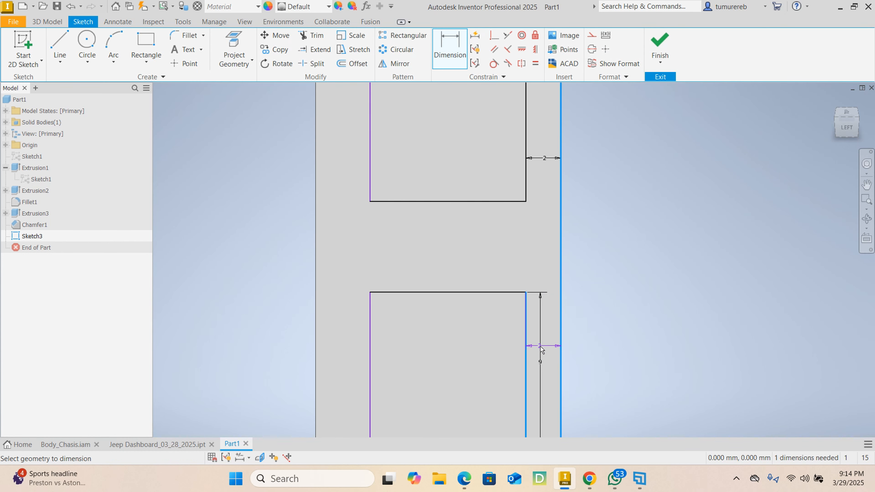
pyautogui.press('Escape')
pyautogui.scroll(5, 423, 313)
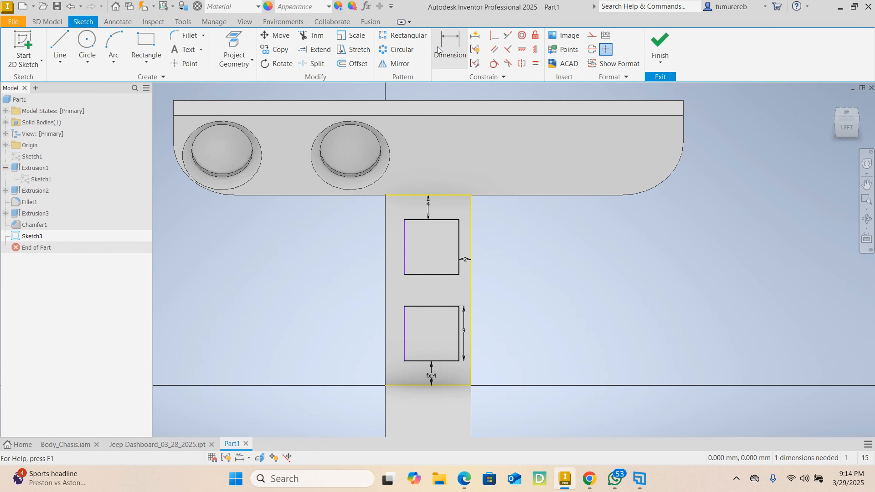
# Try to constrain the facing left-hand corners of the two rectangles vertically in line
pyautogui.click(535, 49)
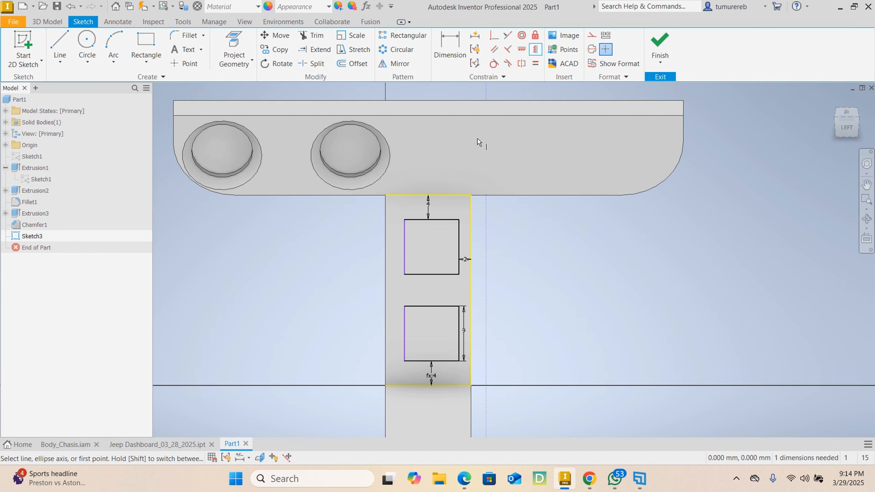
pyautogui.click(405, 275)
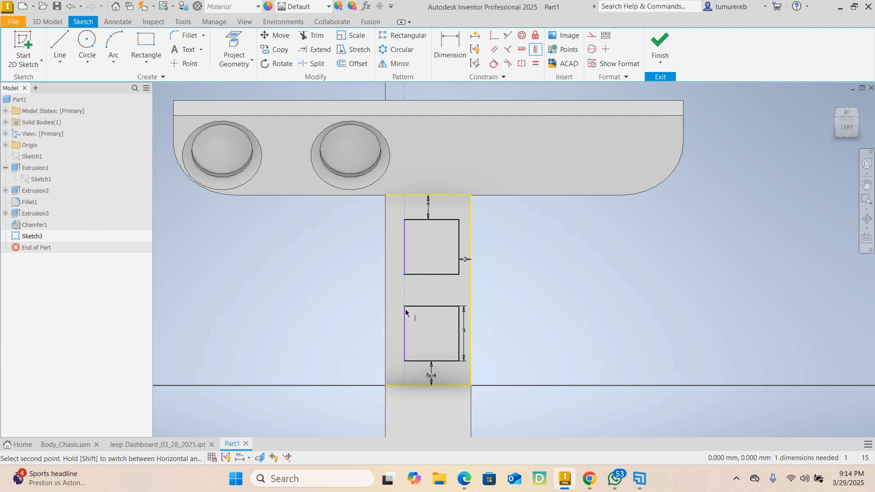
pyautogui.click(405, 307)
pyautogui.rightClick(312, 245)
pyautogui.click(361, 246)
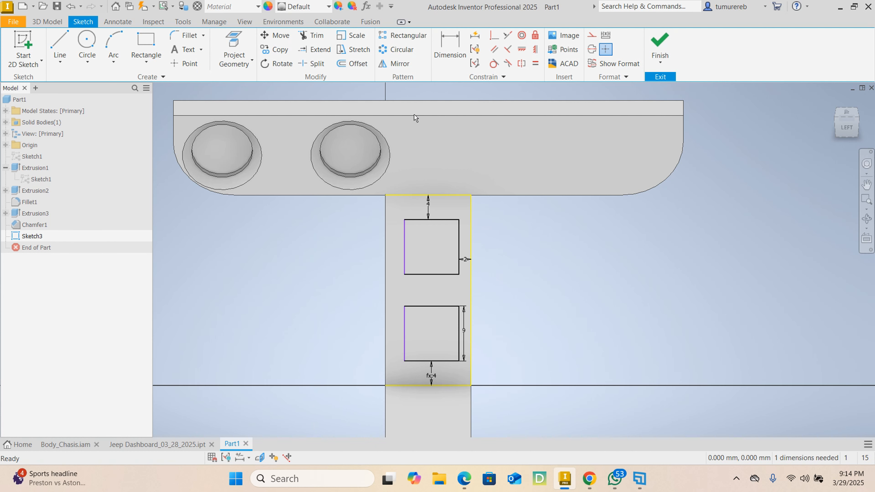
# Dimension the gap between the console face's left edge and the upper rectangle's left edge as 2 mm
pyautogui.click(458, 57)
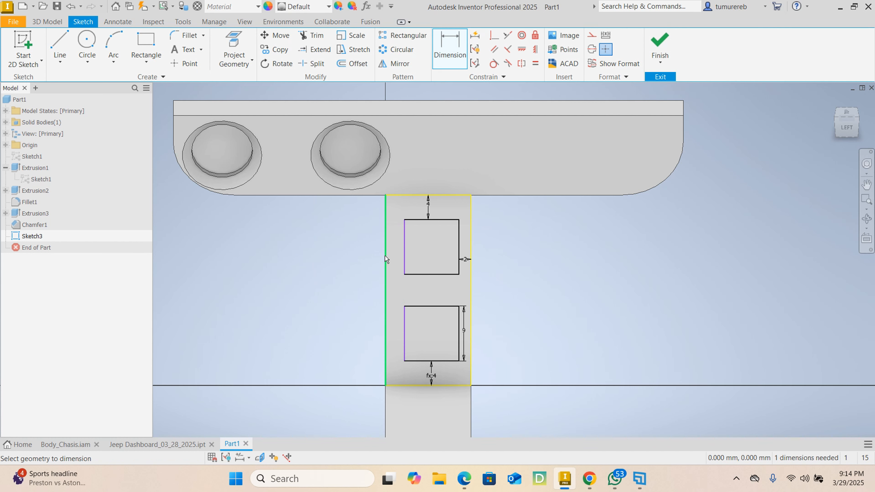
pyautogui.click(386, 247)
pyautogui.click(405, 255)
pyautogui.scroll(6, 397, 248)
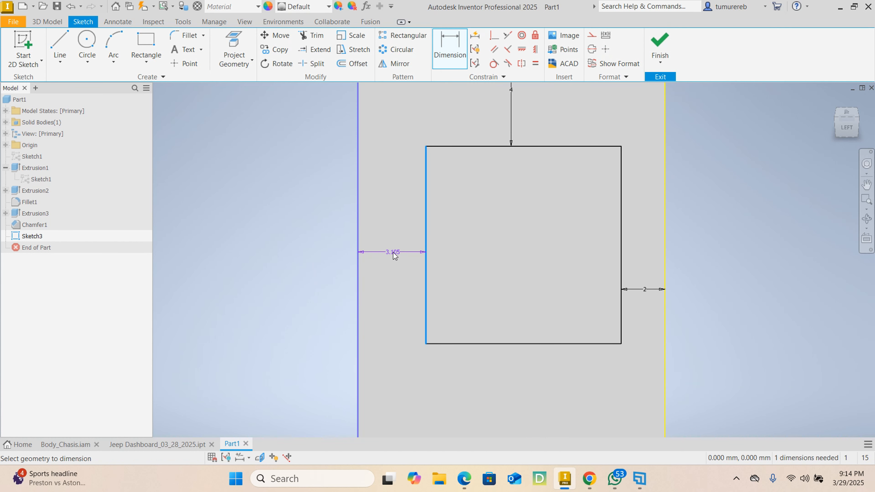
pyautogui.click(336, 252)
pyautogui.write('2')
pyautogui.press('Return')
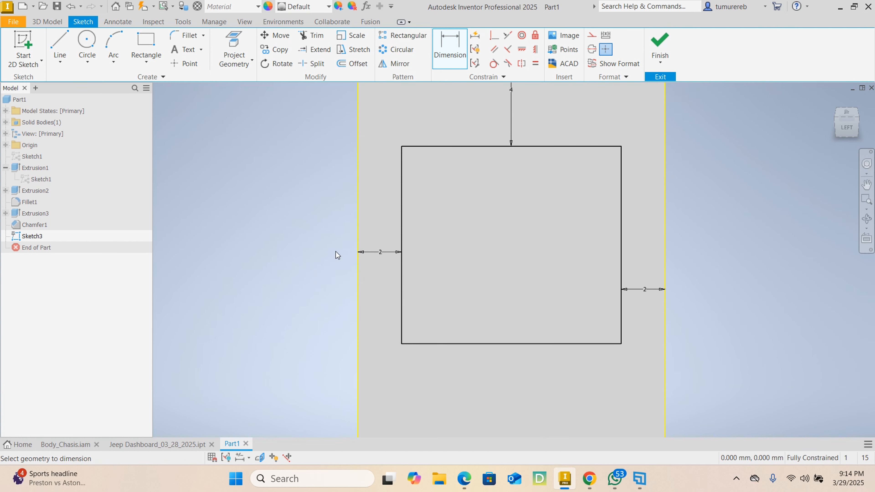
pyautogui.scroll(-5, 609, 246)
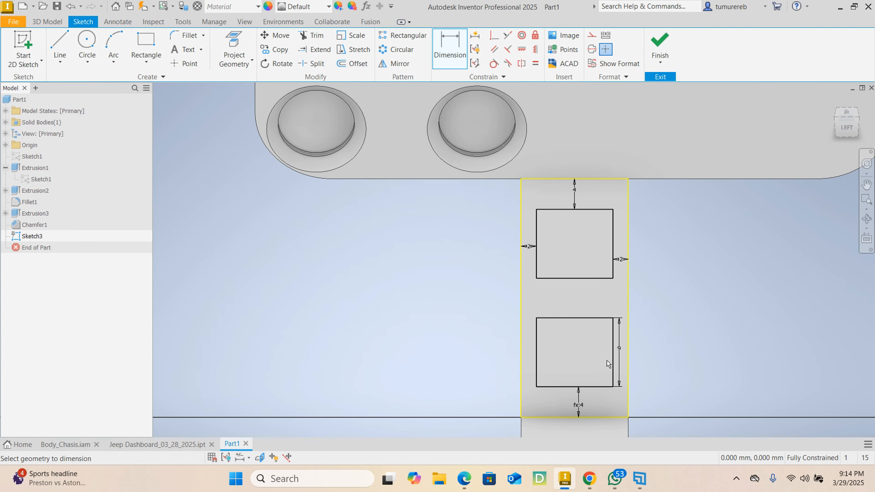
pyautogui.moveTo(607, 360); pyautogui.dragTo(568, 299, button='middle')
pyautogui.scroll(-5, 573, 327)
pyautogui.scroll(6, 562, 236)
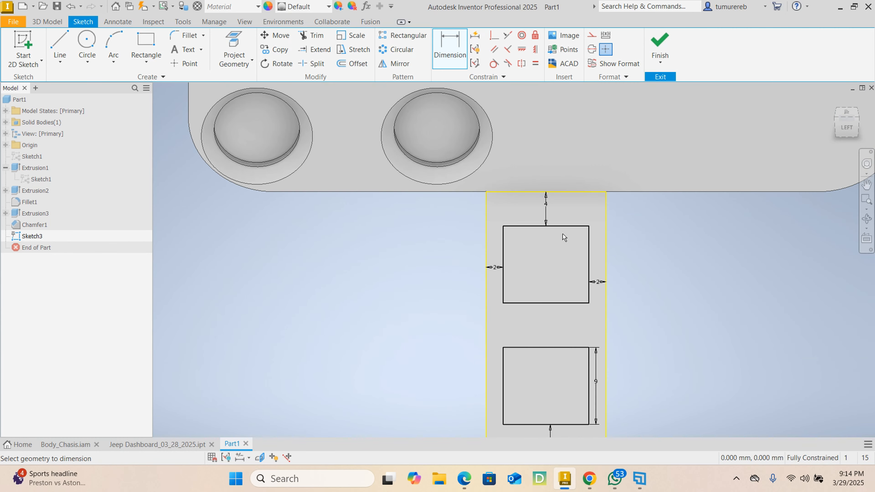
# End dimensioning and finish the sketch of the two rectangles on the console's upright face
pyautogui.scroll(-3, 533, 386)
pyautogui.moveTo(469, 380); pyautogui.dragTo(422, 345, button='middle')
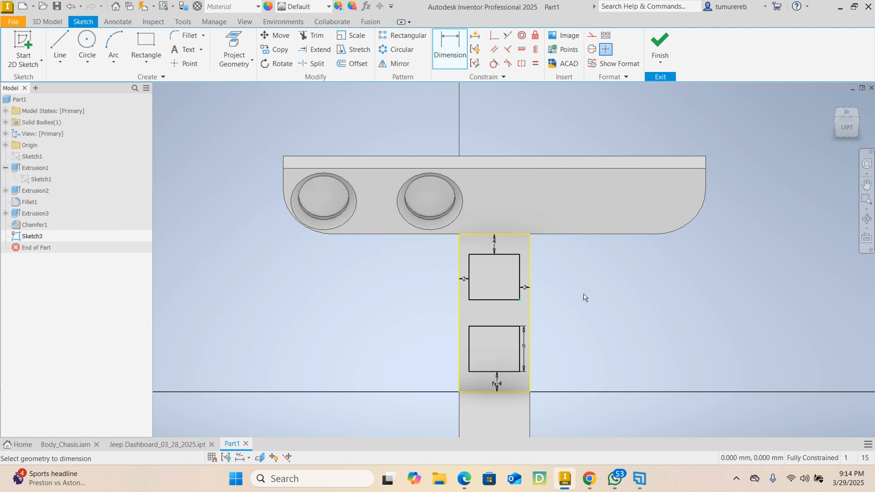
pyautogui.rightClick(657, 273)
pyautogui.click(699, 268)
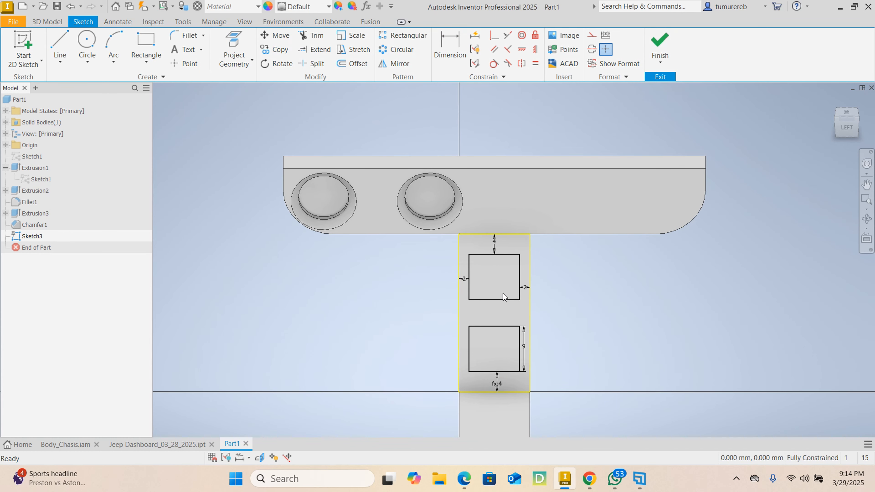
pyautogui.scroll(3, 499, 295)
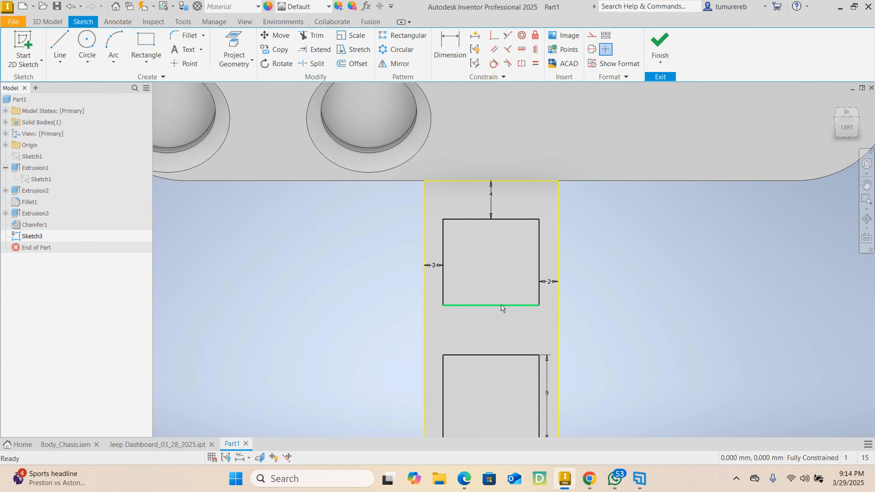
pyautogui.scroll(-3, 497, 296)
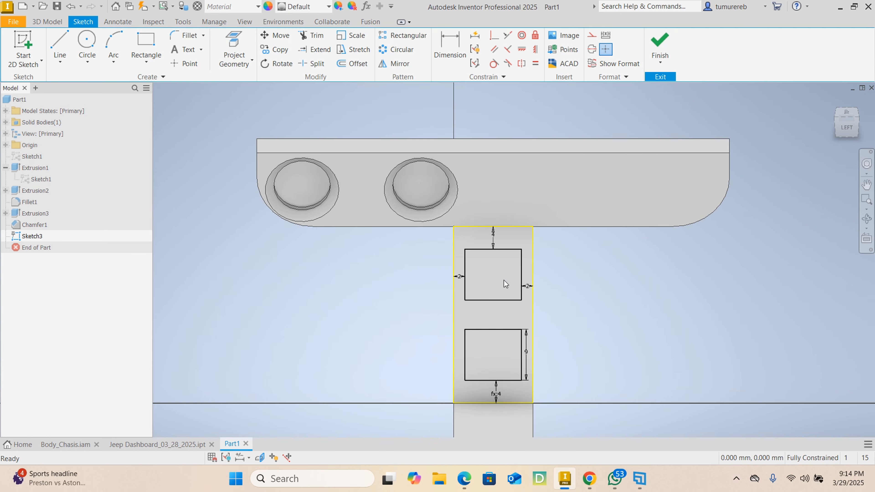
pyautogui.click(666, 44)
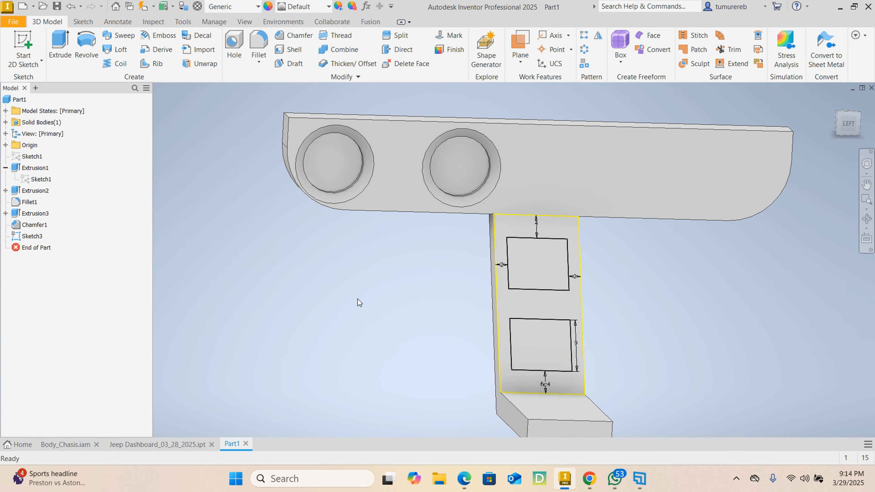
# Extrude the upper rectangle on the console's upright face outward by 1 mm, joined to the body
pyautogui.click(60, 47)
pyautogui.click(537, 262)
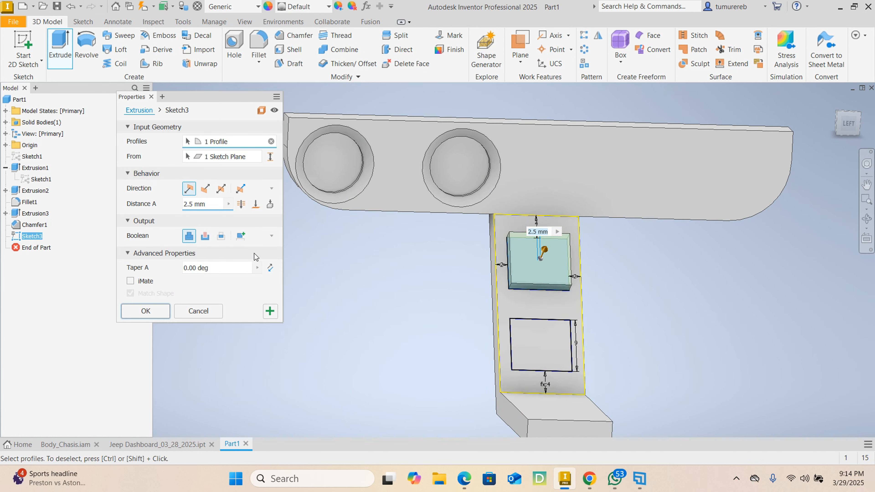
pyautogui.click(208, 204)
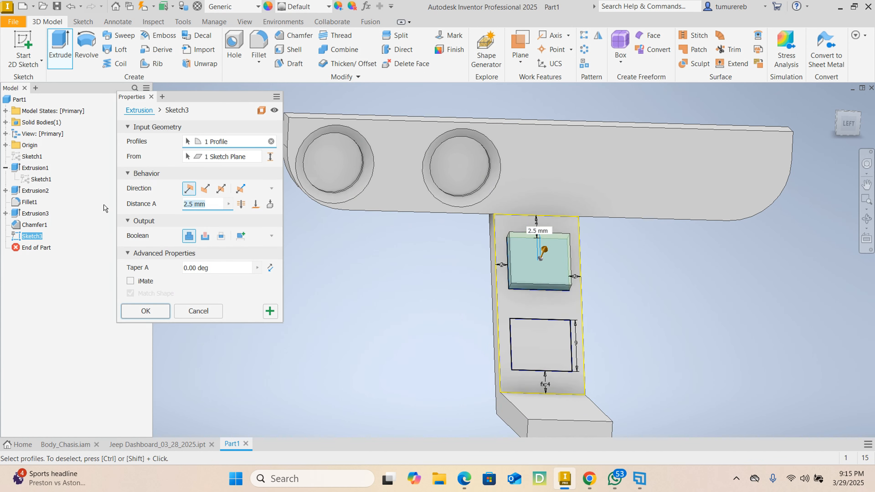
pyautogui.write('1')
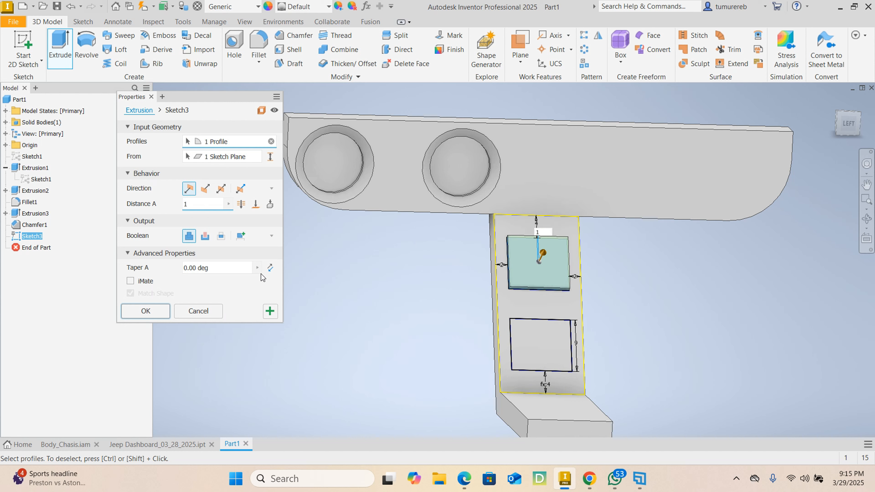
pyautogui.click(270, 310)
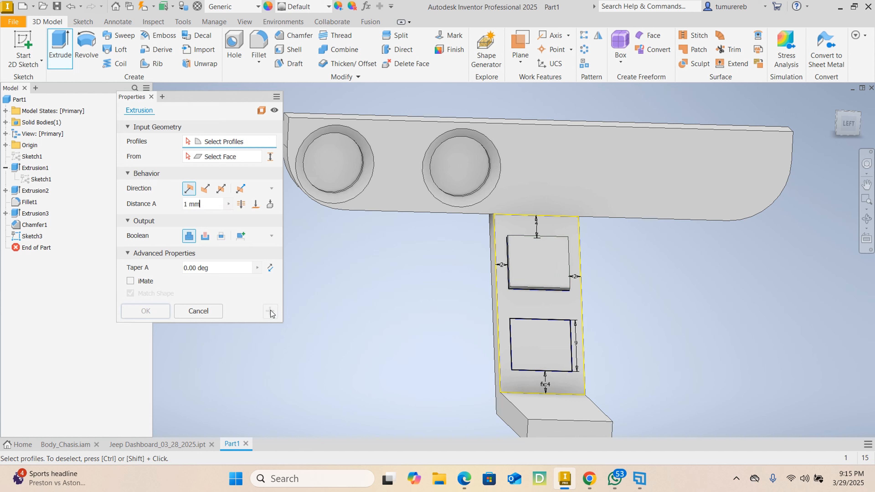
# Extrude the lower rectangle as a cut 2 mm deep into the console's upright face
pyautogui.click(526, 341)
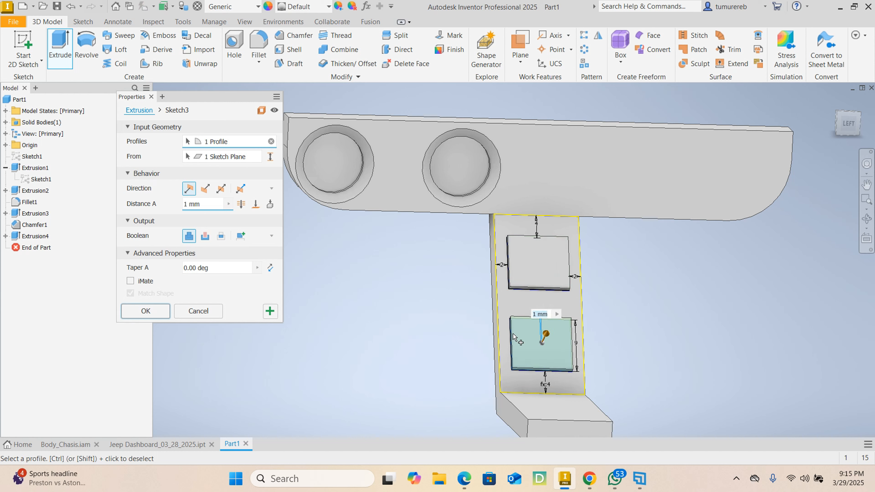
pyautogui.click(205, 236)
pyautogui.click(203, 202)
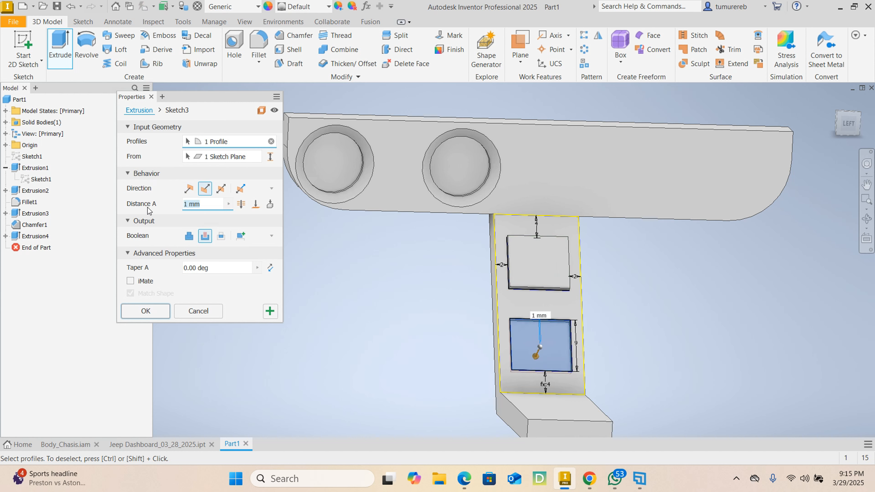
pyautogui.write('2')
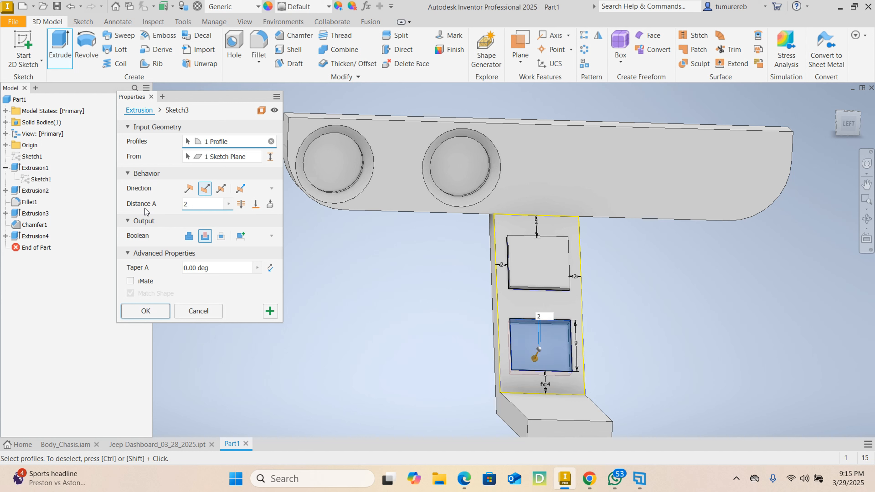
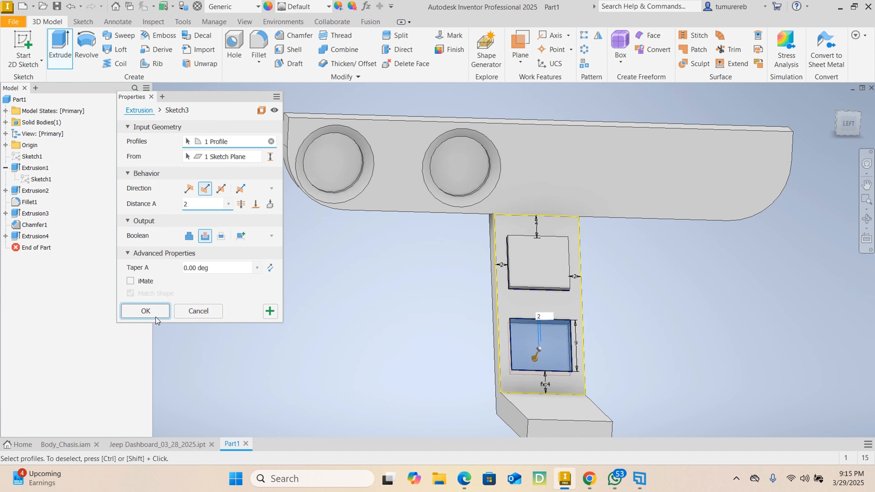
# Complete the 2 mm deep cut of the lower rectangle in the console's upright face
pyautogui.click(146, 310)
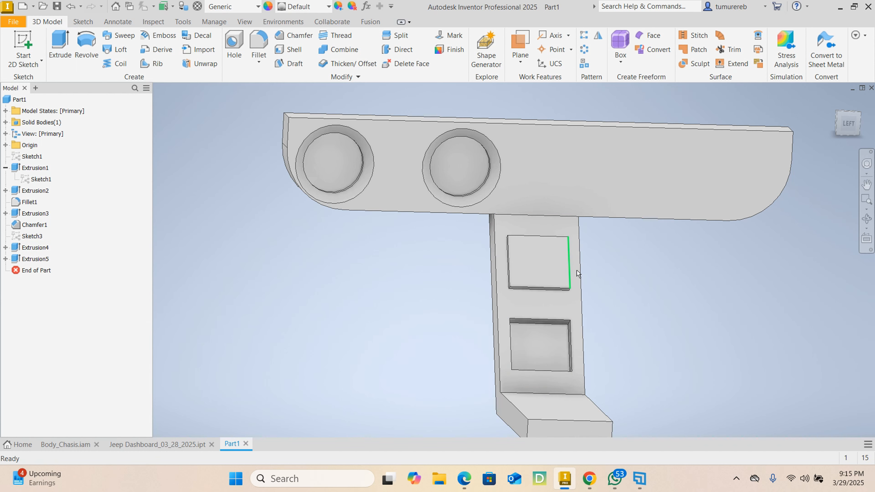
# Set up a 1 mm fillet on the four front edges of the raised panel on the console's upright face
pyautogui.moveTo(678, 279)
pyautogui.keyDown('shift'); pyautogui.mouseDown(button='middle')
pyautogui.moveTo(603, 299)
pyautogui.moveTo(608, 282)
pyautogui.moveTo(680, 275)
pyautogui.moveTo(656, 281)
pyautogui.mouseUp(button='middle'); pyautogui.keyUp('shift')
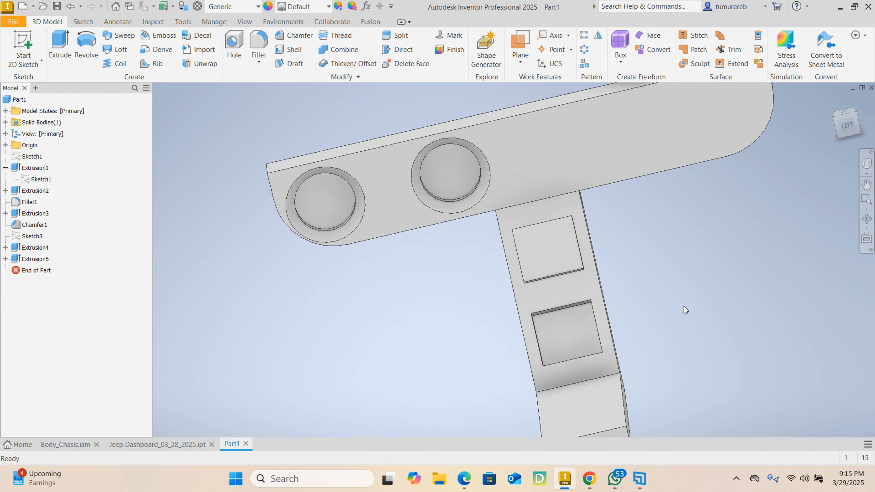
pyautogui.scroll(-3, 702, 306)
pyautogui.scroll(3, 619, 271)
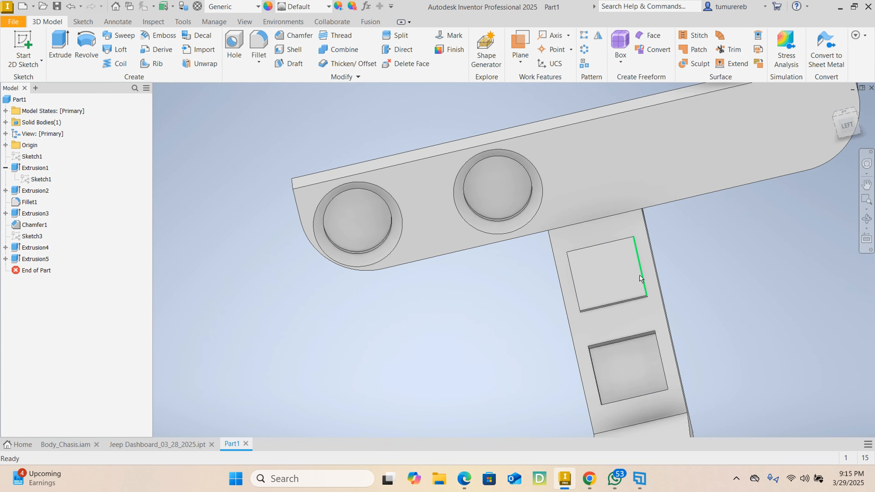
pyautogui.scroll(-2, 623, 269)
pyautogui.scroll(3, 625, 269)
pyautogui.scroll(-2, 614, 281)
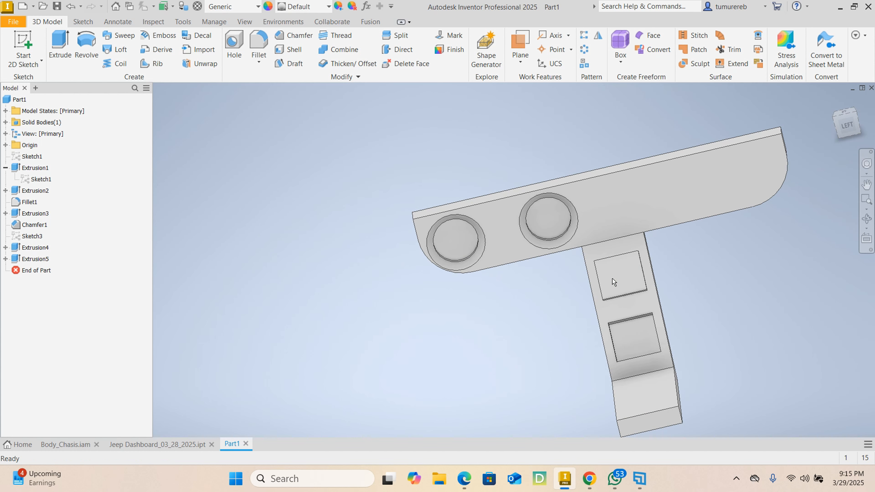
pyautogui.scroll(2, 615, 293)
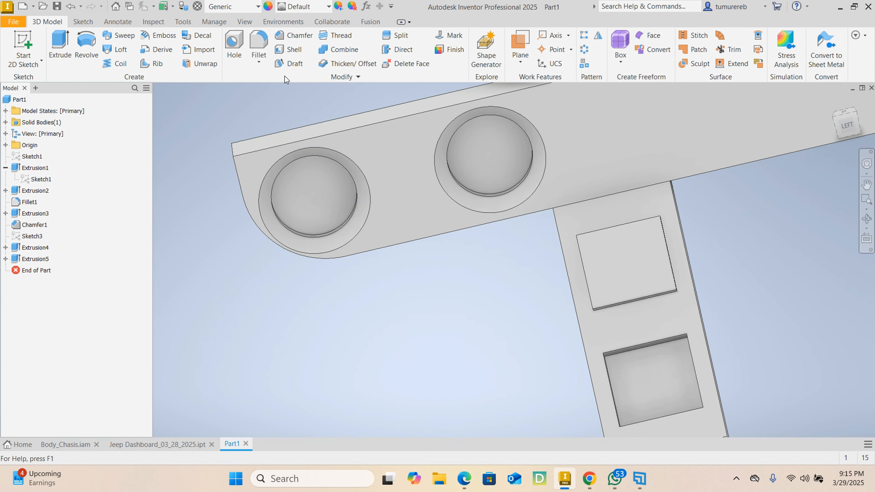
pyautogui.click(259, 43)
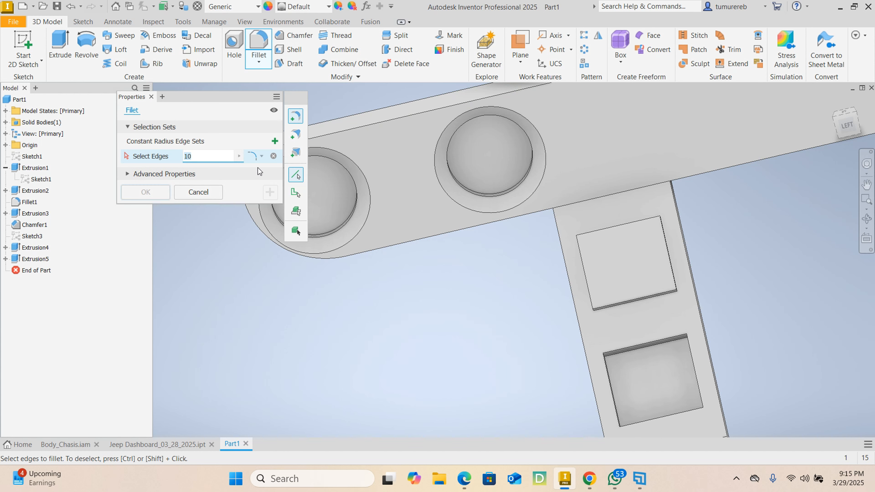
pyautogui.press('BackSpace')
pyautogui.click(582, 238)
pyautogui.click(574, 242)
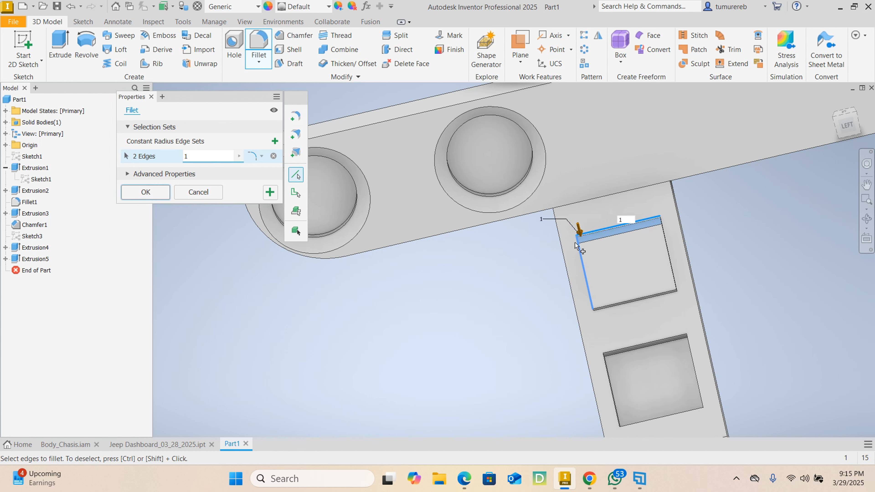
pyautogui.click(620, 307)
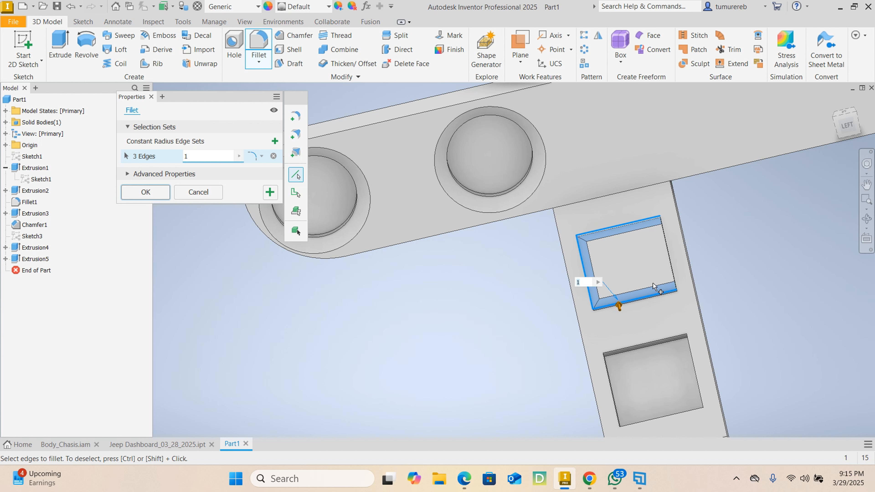
pyautogui.click(668, 271)
# Add the four opening edges of the lower recess to the 1 mm fillet and apply it
pyautogui.click(688, 348)
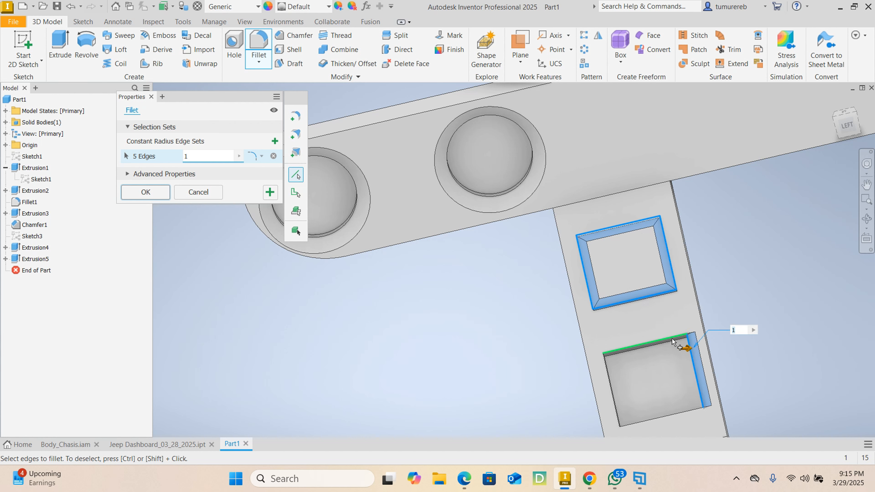
pyautogui.click(672, 339)
pyautogui.click(613, 383)
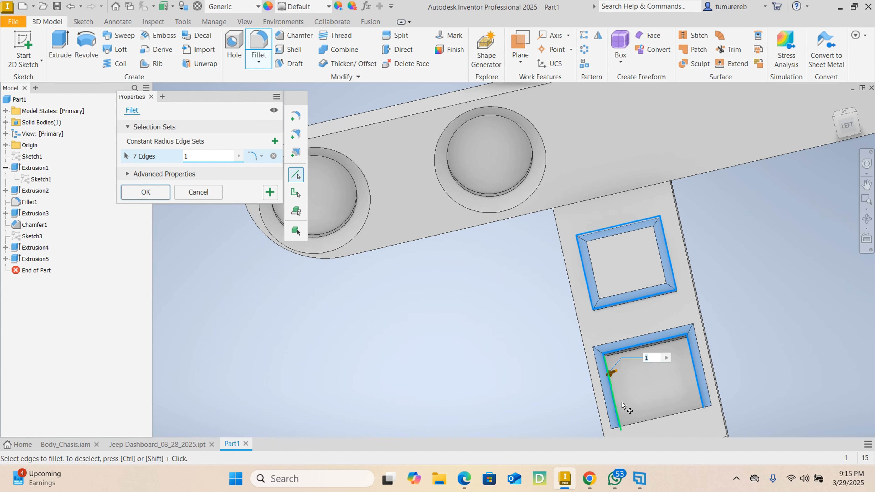
pyautogui.click(638, 420)
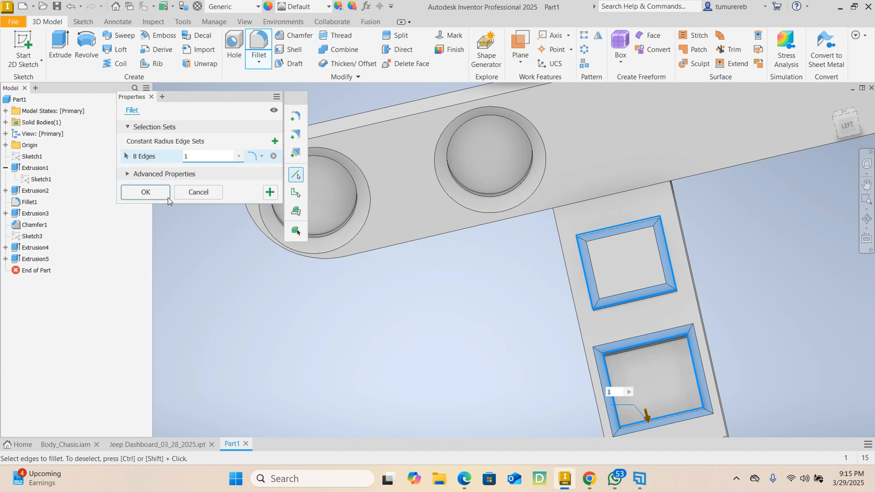
pyautogui.click(145, 192)
# Inspect the filleted console, examine the finished reference model in Jeep Dashboard_03_28_2025.ipt, and return to Part1
pyautogui.scroll(-3, 647, 290)
pyautogui.moveTo(597, 285); pyautogui.dragTo(470, 273, button='middle')
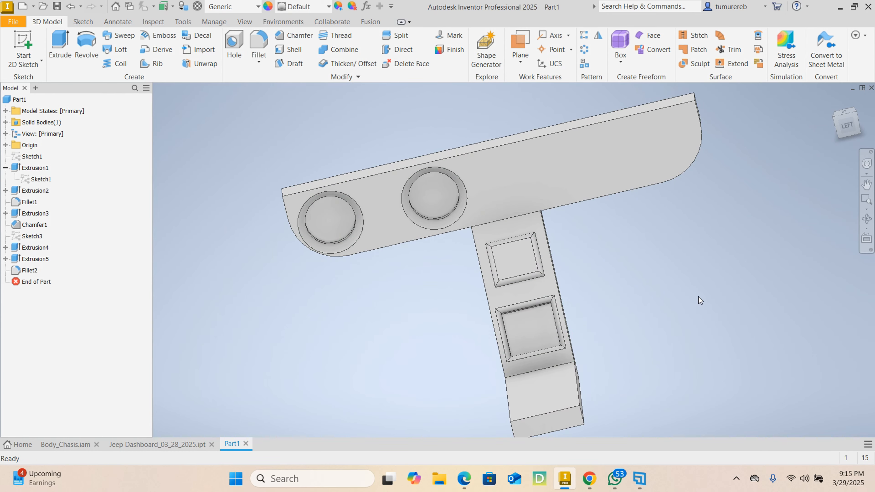
pyautogui.keyDown('shift'); pyautogui.moveTo(683, 322); pyautogui.dragTo(697, 340, button='middle'); pyautogui.keyUp('shift')
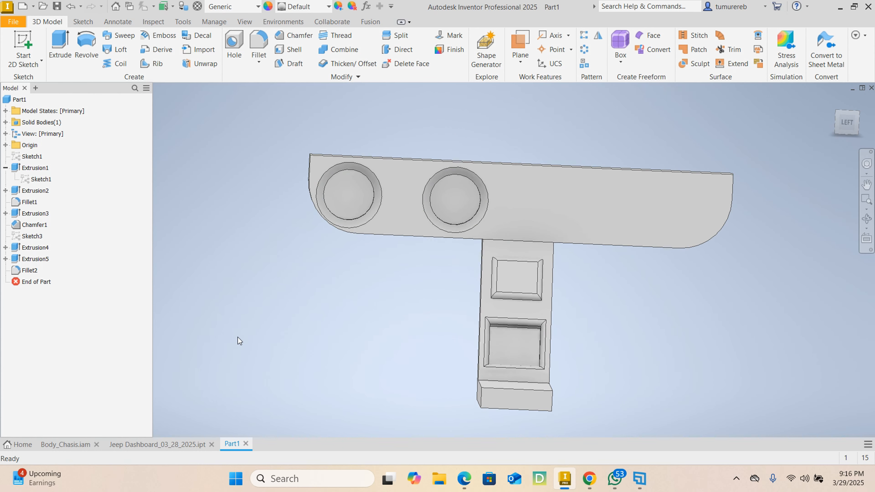
pyautogui.click(157, 444)
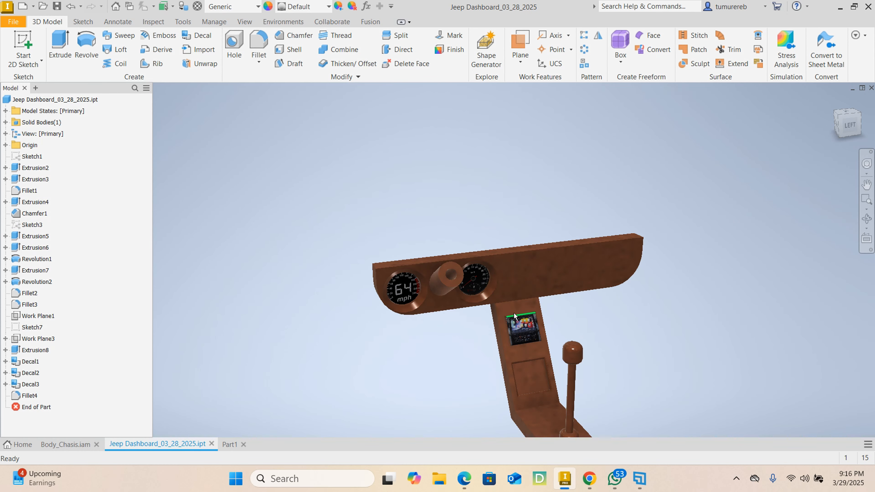
pyautogui.moveTo(514, 316)
pyautogui.keyDown('shift'); pyautogui.mouseDown(button='middle')
pyautogui.moveTo(502, 328)
pyautogui.moveTo(460, 276)
pyautogui.moveTo(511, 234)
pyautogui.moveTo(428, 248)
pyautogui.moveTo(435, 261)
pyautogui.moveTo(643, 256)
pyautogui.moveTo(387, 243)
pyautogui.moveTo(538, 231)
pyautogui.moveTo(482, 200)
pyautogui.moveTo(578, 231)
pyautogui.mouseUp(button='middle'); pyautogui.keyUp('shift')
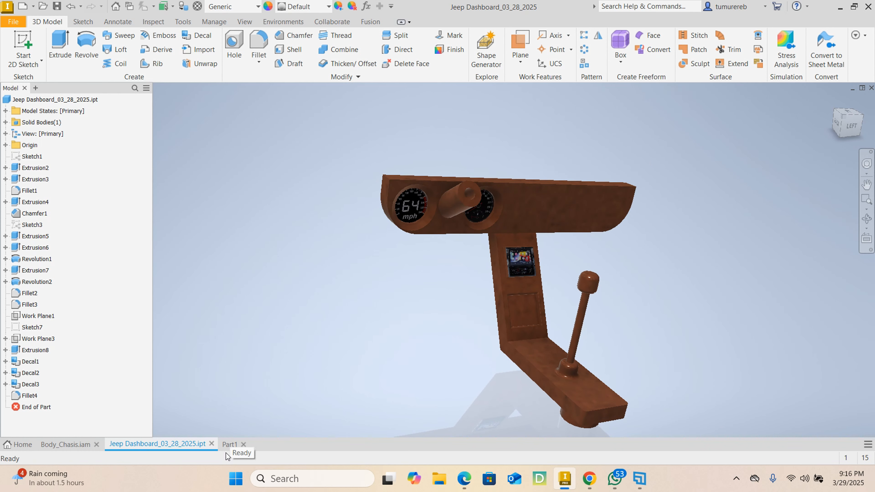
pyautogui.click(227, 445)
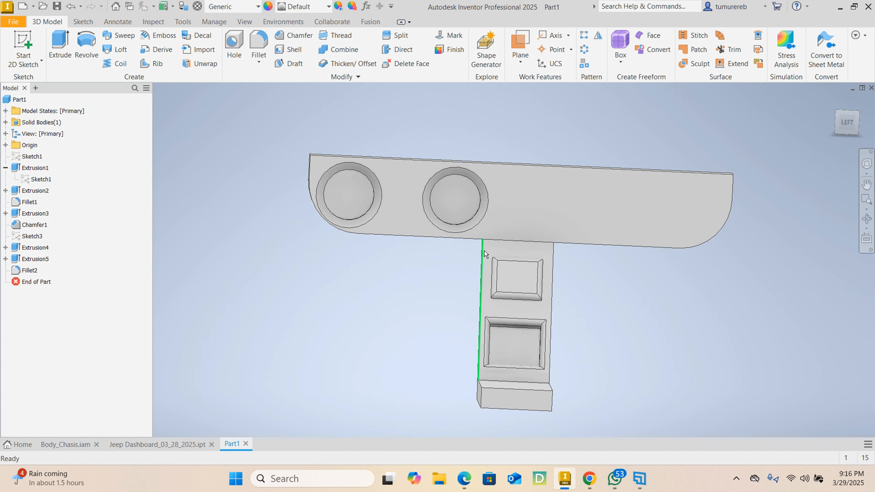
# Create a midplane work plane between the front and back faces of the dashboard panel
pyautogui.keyDown('shift'); pyautogui.moveTo(480, 255); pyautogui.dragTo(403, 186, button='middle'); pyautogui.keyUp('shift')
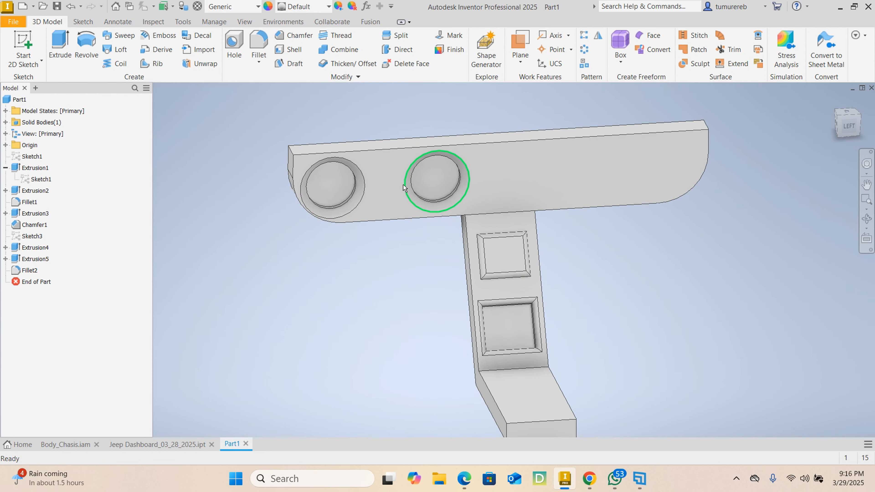
pyautogui.click(515, 66)
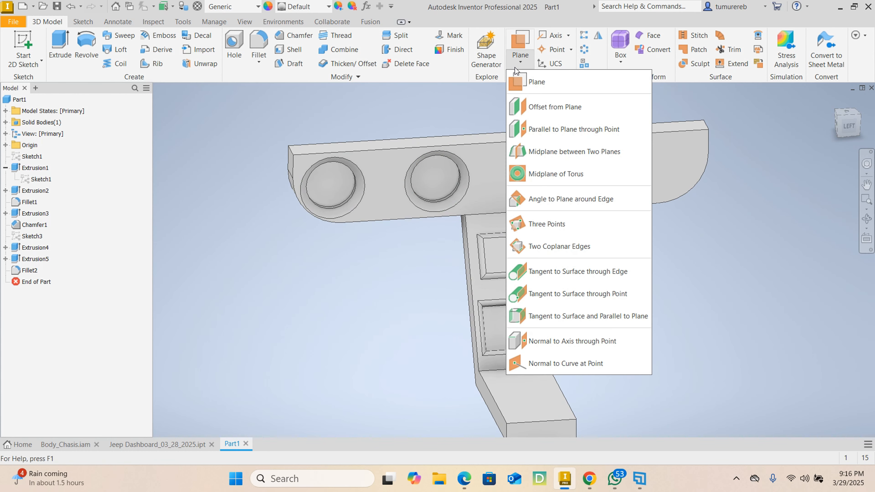
pyautogui.click(547, 154)
pyautogui.click(390, 176)
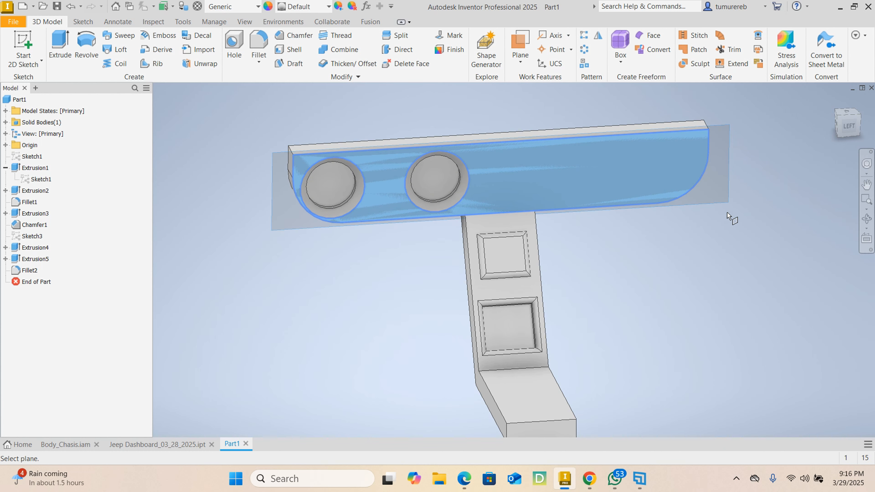
pyautogui.moveTo(806, 207)
pyautogui.keyDown('shift'); pyautogui.mouseDown(button='middle')
pyautogui.moveTo(711, 225)
pyautogui.moveTo(658, 171)
pyautogui.moveTo(428, 230)
pyautogui.moveTo(509, 200)
pyautogui.mouseUp(button='middle'); pyautogui.keyUp('shift')
pyautogui.click(528, 213)
pyautogui.keyDown('shift'); pyautogui.moveTo(300, 286); pyautogui.dragTo(310, 268, button='middle'); pyautogui.keyUp('shift')
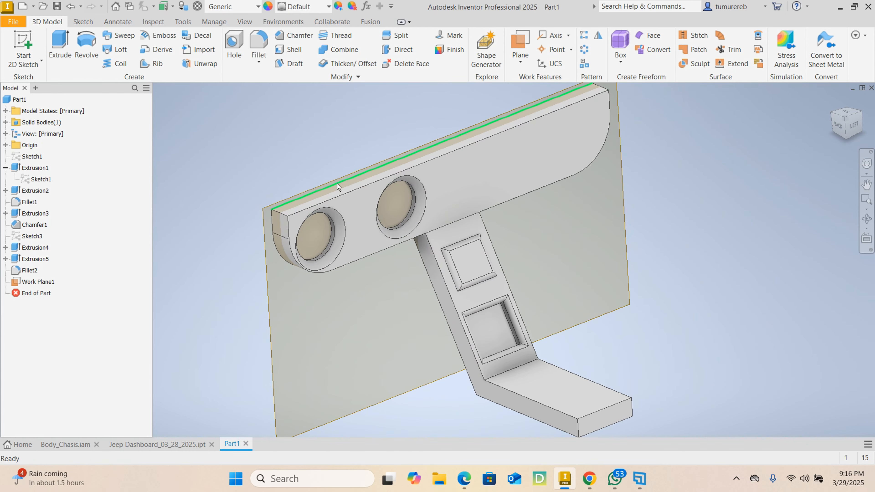
# Start a sketch on the dashboard panel's midplane and slice the graphics at the sketch plane
pyautogui.keyDown('shift'); pyautogui.moveTo(615, 164); pyautogui.dragTo(585, 173, button='middle'); pyautogui.keyUp('shift')
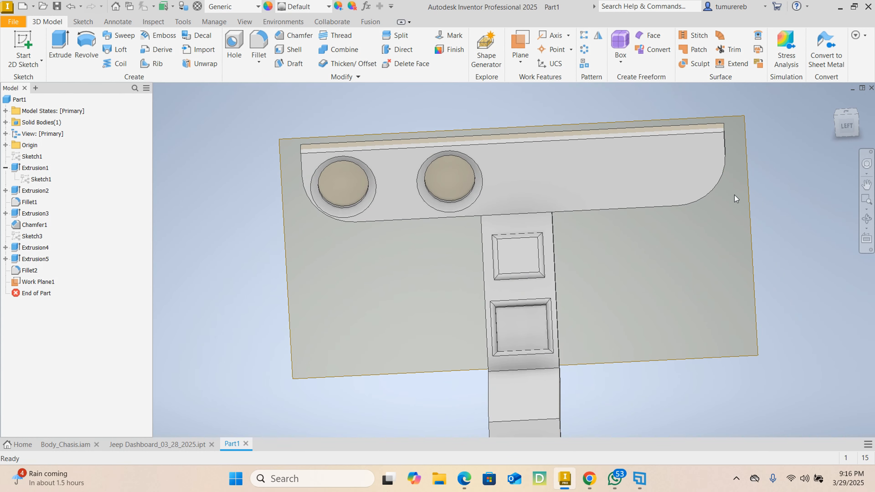
pyautogui.click(747, 208)
pyautogui.press('s')
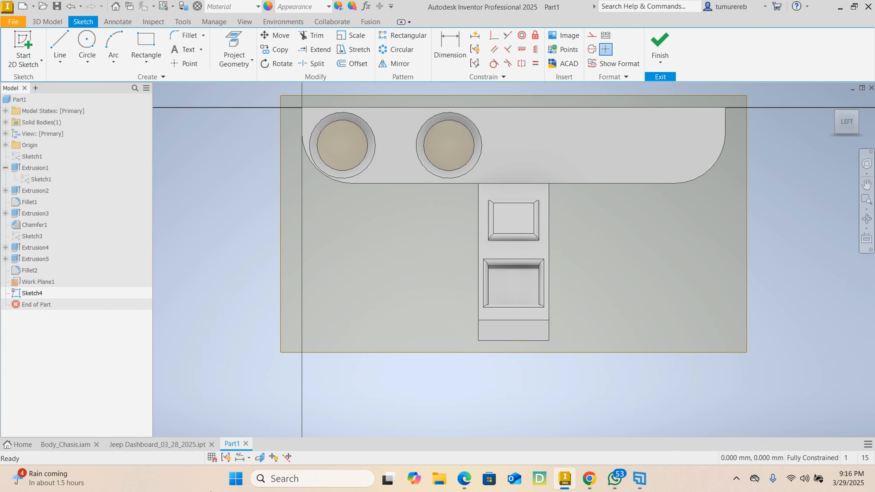
pyautogui.click(261, 457)
pyautogui.moveTo(292, 244); pyautogui.dragTo(313, 352, button='middle')
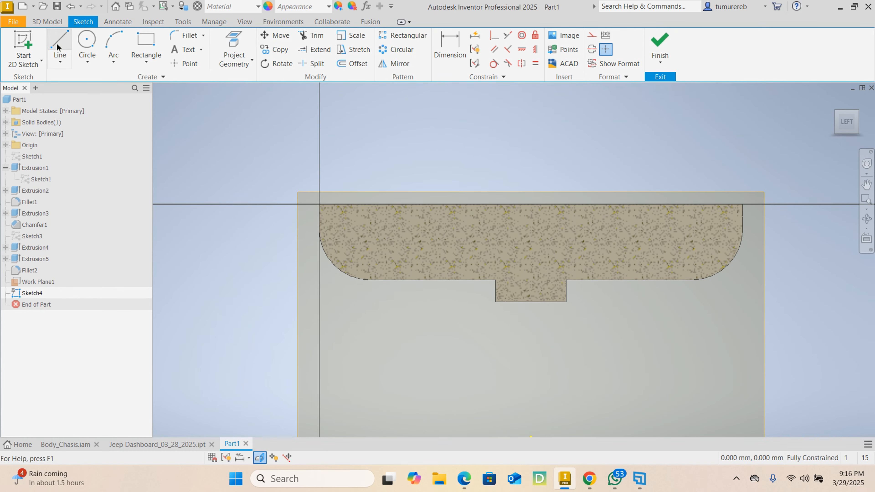
# Sketch a horizontal line about 51 mm long from the middle of the sliced panel out past its left end
pyautogui.click(59, 49)
pyautogui.click(514, 234)
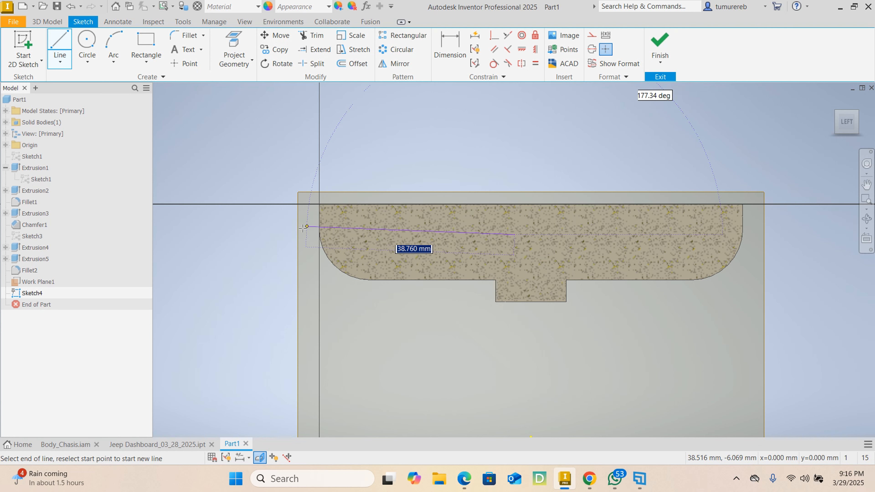
pyautogui.click(257, 234)
pyautogui.rightClick(544, 103)
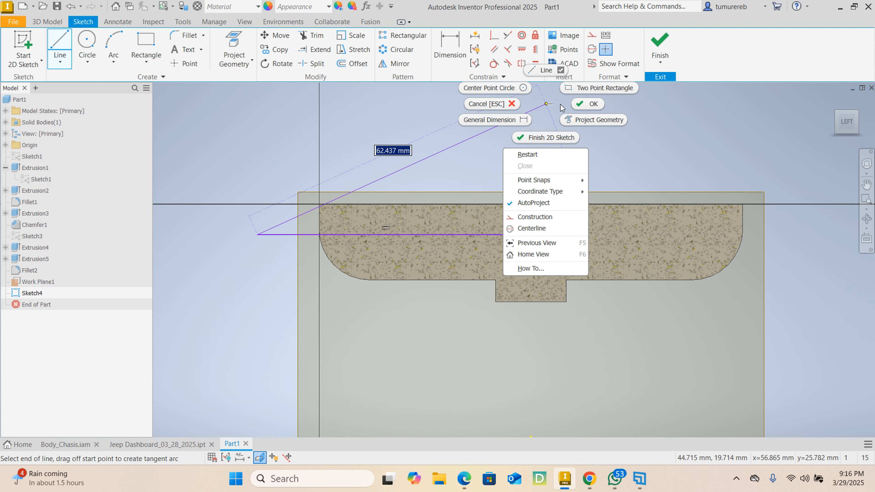
pyautogui.click(584, 110)
# Dimension the horizontal line 7.5 mm above the dashboard panel's lower edge
pyautogui.press('d')
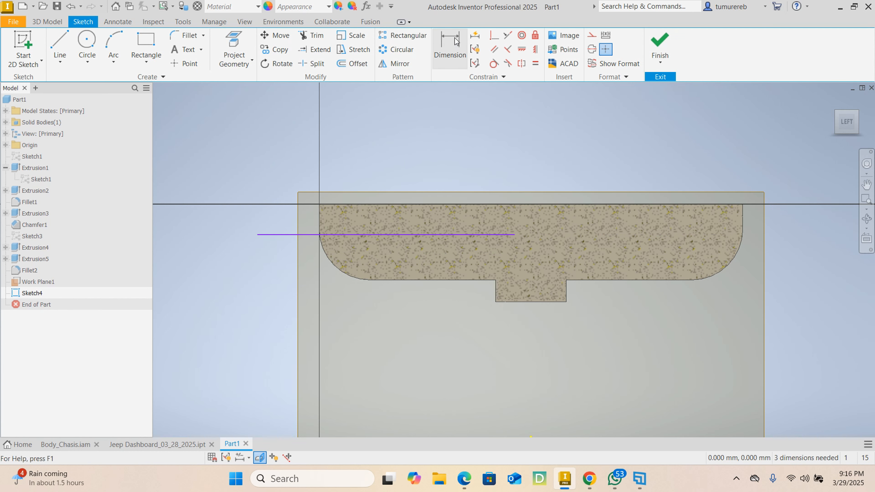
pyautogui.click(441, 235)
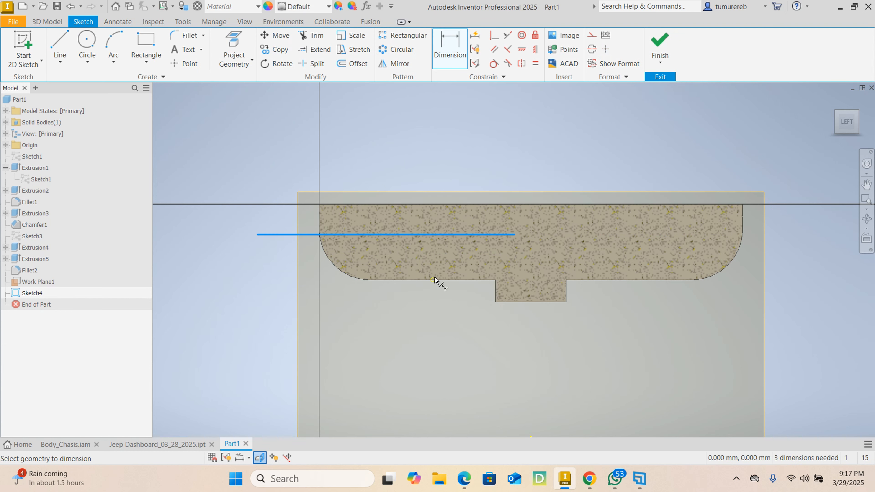
pyautogui.click(433, 279)
pyautogui.click(462, 268)
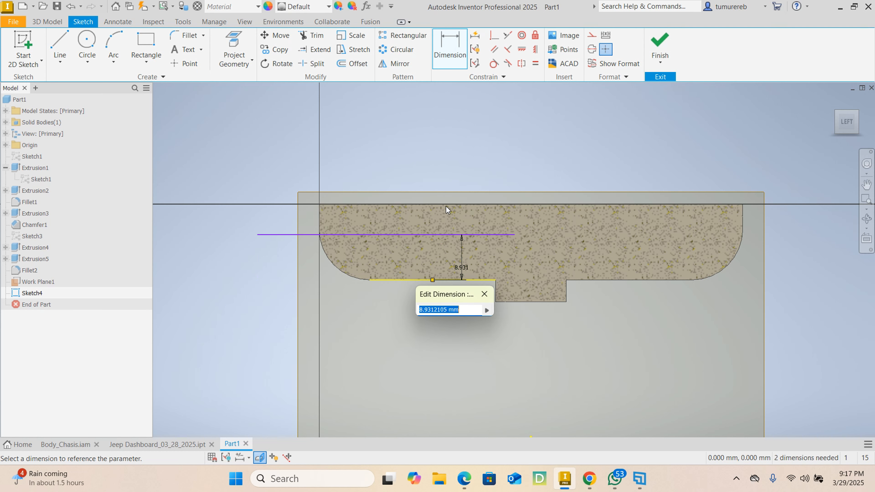
pyautogui.write('7.5')
pyautogui.press('Return')
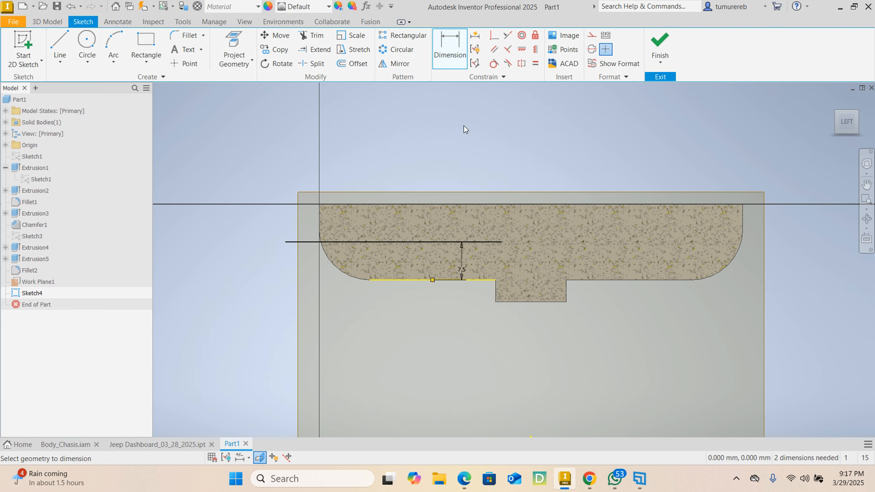
pyautogui.press('Escape')
# Convert the horizontal line to construction geometry and finish the sketch
pyautogui.rightClick(340, 245)
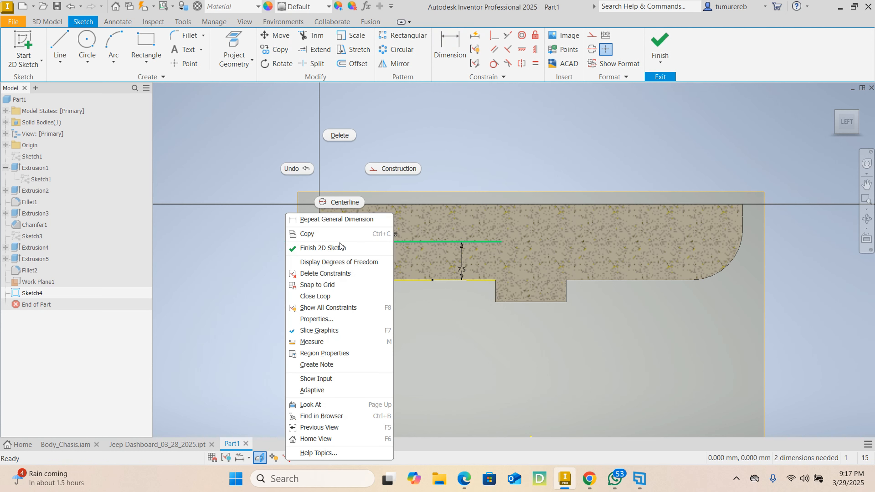
pyautogui.click(401, 170)
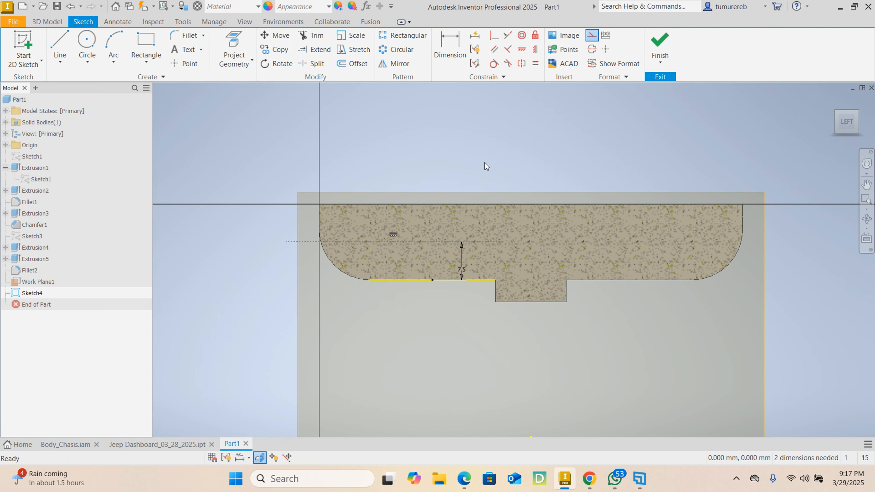
pyautogui.click(647, 42)
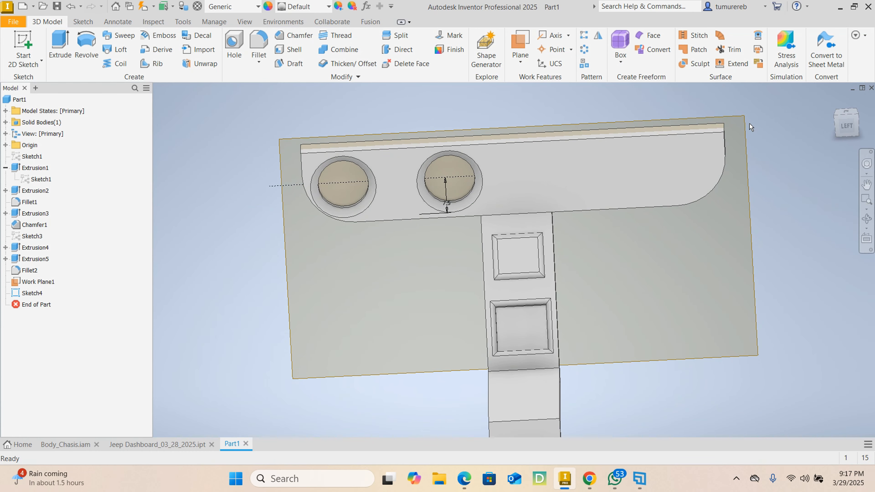
# Hide the midplane work plane of the dashboard panel
pyautogui.click(743, 126)
pyautogui.rightClick(743, 126)
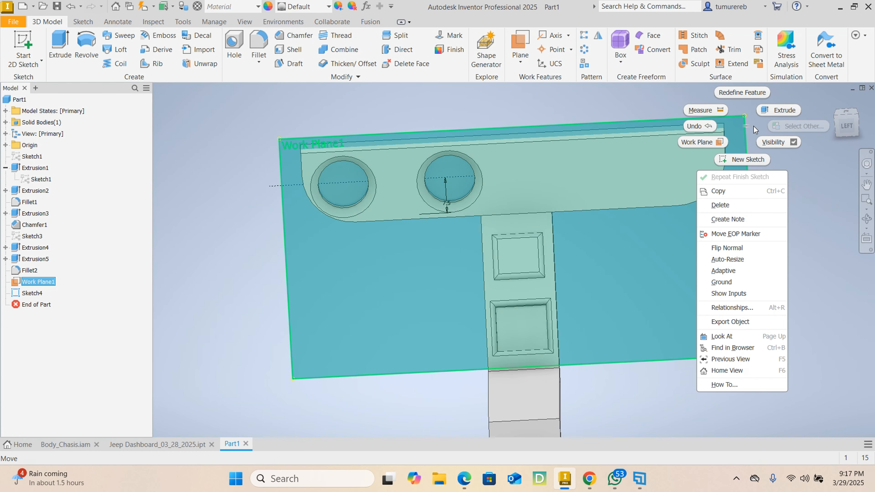
pyautogui.click(785, 143)
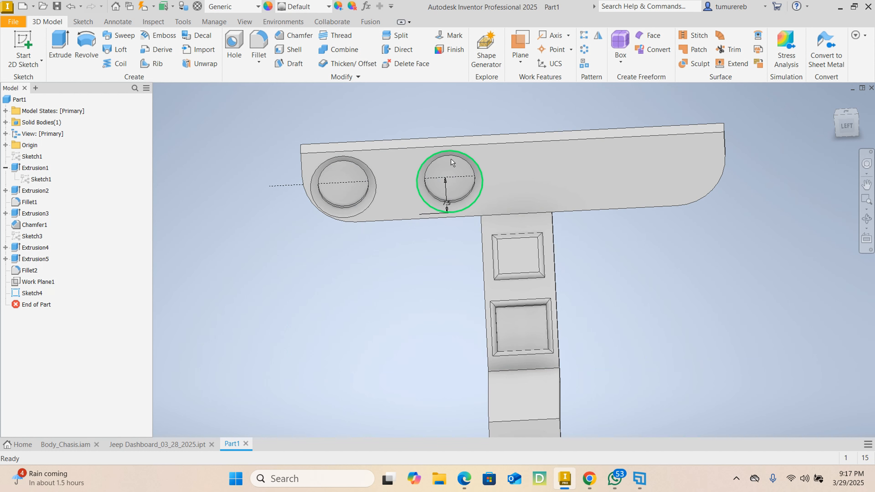
# Create a work plane at 0 degrees to the upper square recess's face, passing through the horizontal construction line
pyautogui.click(525, 68)
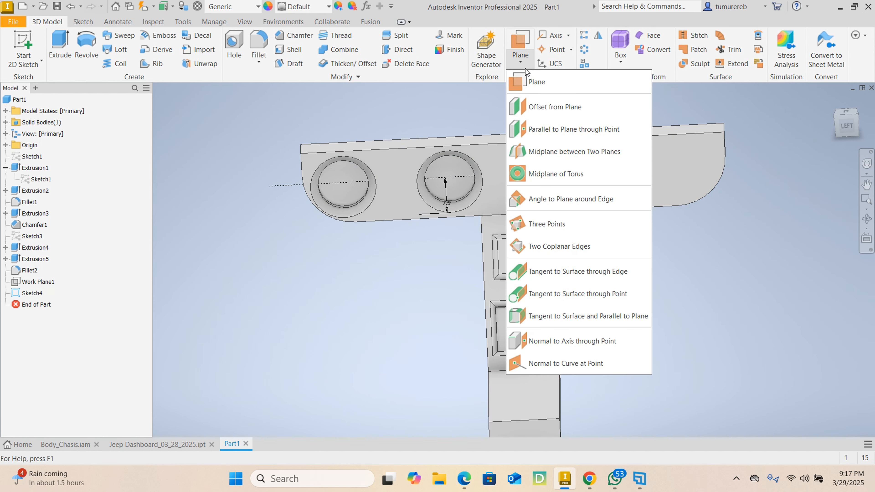
pyautogui.click(560, 203)
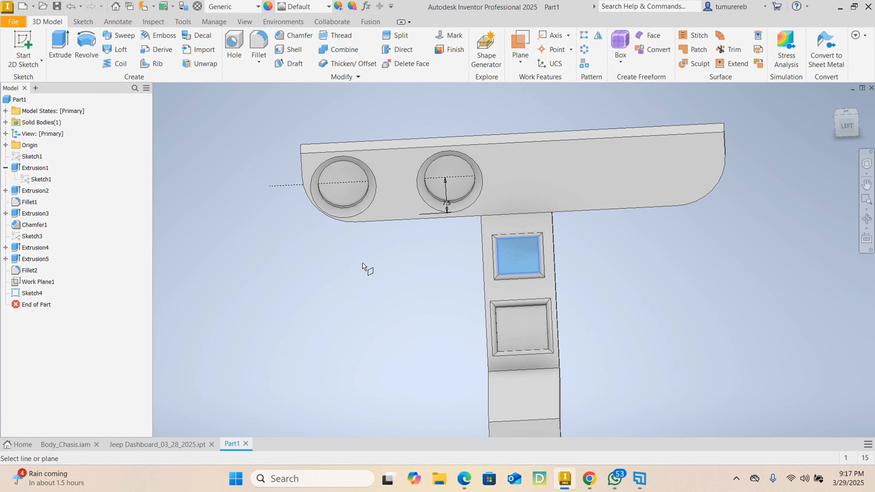
pyautogui.click(292, 187)
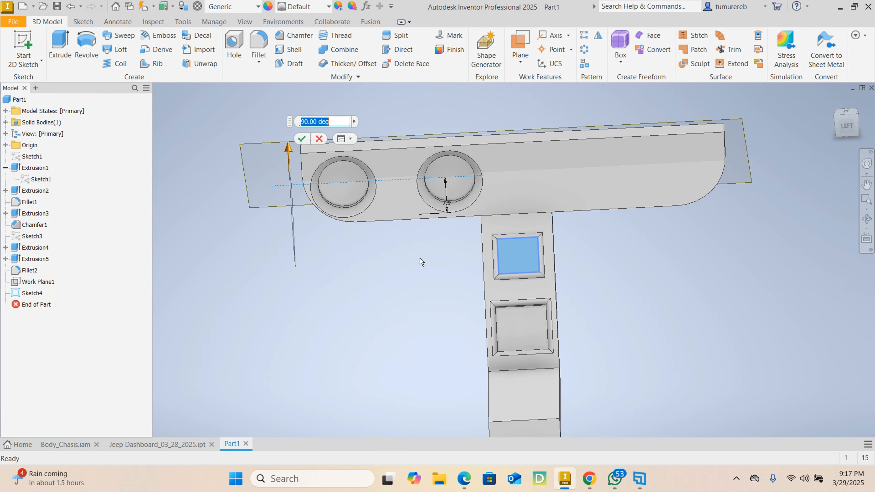
pyautogui.keyDown('shift'); pyautogui.moveTo(253, 244); pyautogui.dragTo(264, 219, button='middle'); pyautogui.keyUp('shift')
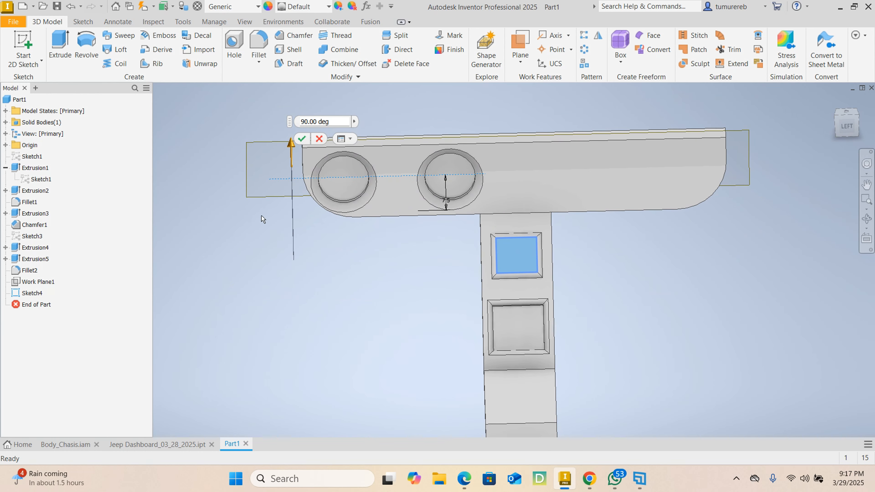
pyautogui.click(337, 122)
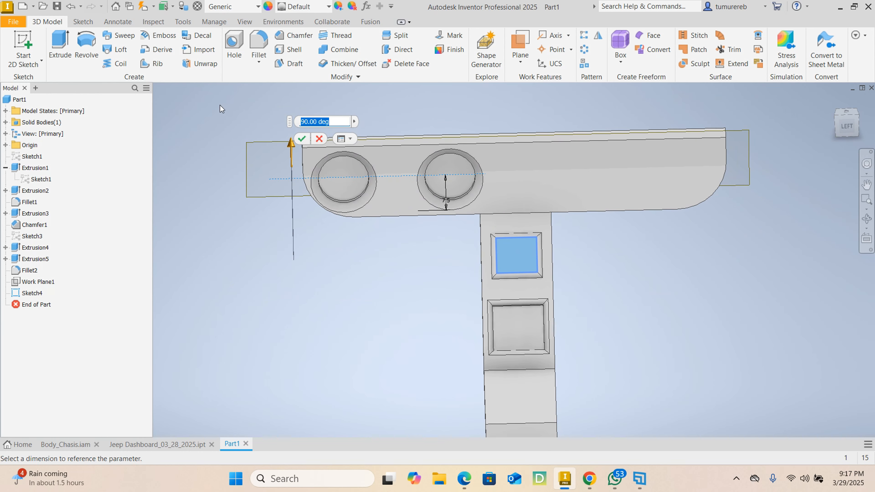
pyautogui.write('0')
pyautogui.press('Return')
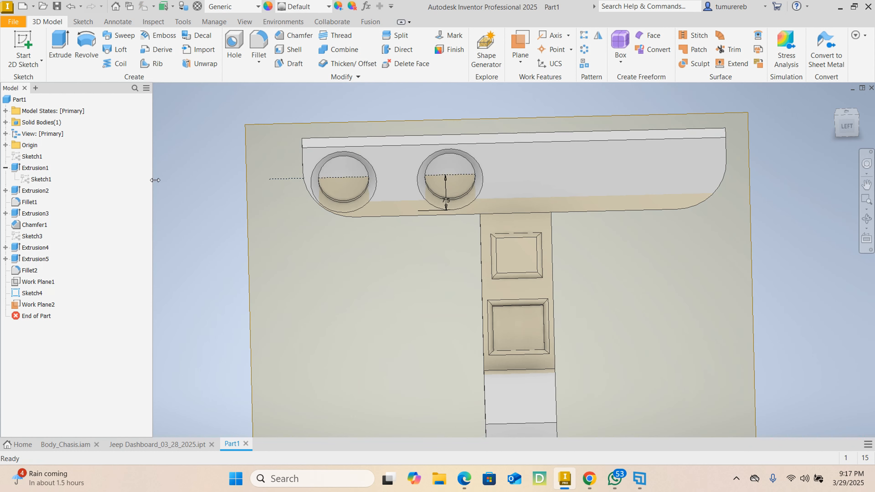
# Create a second work plane offset 15 mm from the angled work plane through the construction line
pyautogui.keyDown('shift'); pyautogui.moveTo(232, 202); pyautogui.dragTo(483, 228, button='middle'); pyautogui.keyUp('shift')
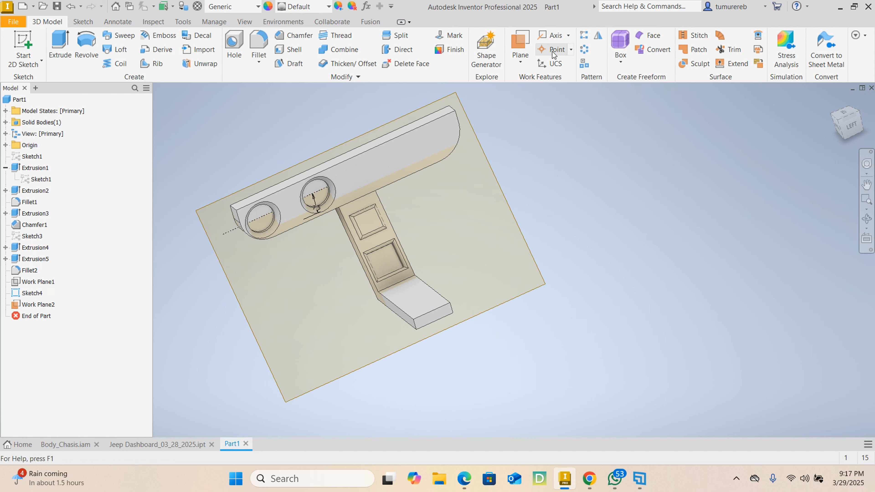
pyautogui.click(530, 62)
pyautogui.click(541, 112)
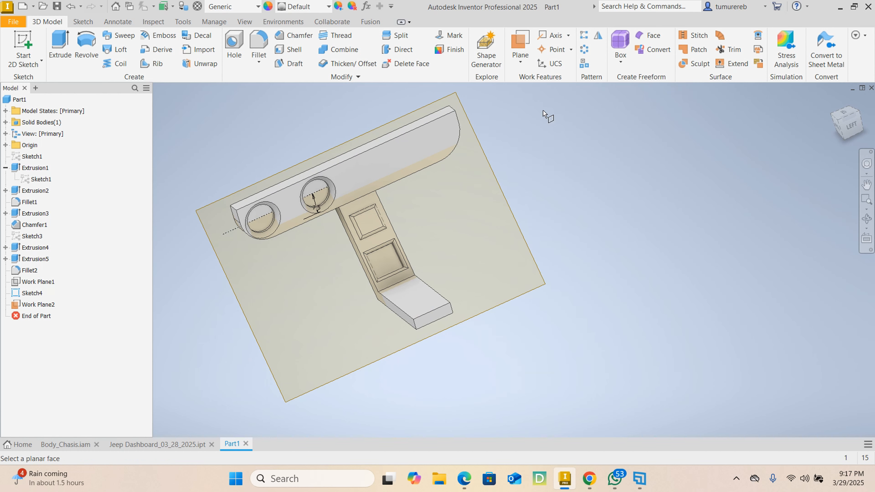
pyautogui.moveTo(489, 178); pyautogui.dragTo(486, 273)
pyautogui.write('15')
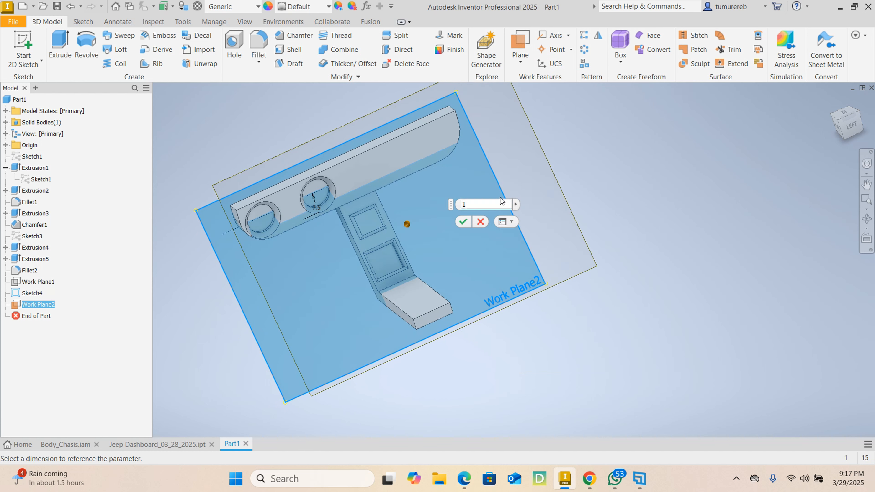
pyautogui.press('Return')
# Hide the angled work plane that passes through the construction line
pyautogui.keyDown('shift'); pyautogui.moveTo(669, 254); pyautogui.dragTo(480, 326, button='middle'); pyautogui.keyUp('shift')
pyautogui.click(472, 278)
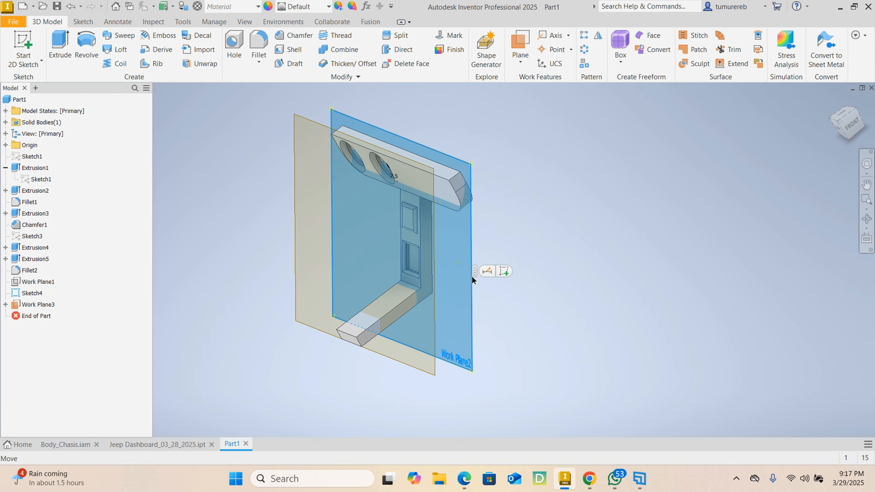
pyautogui.rightClick(476, 243)
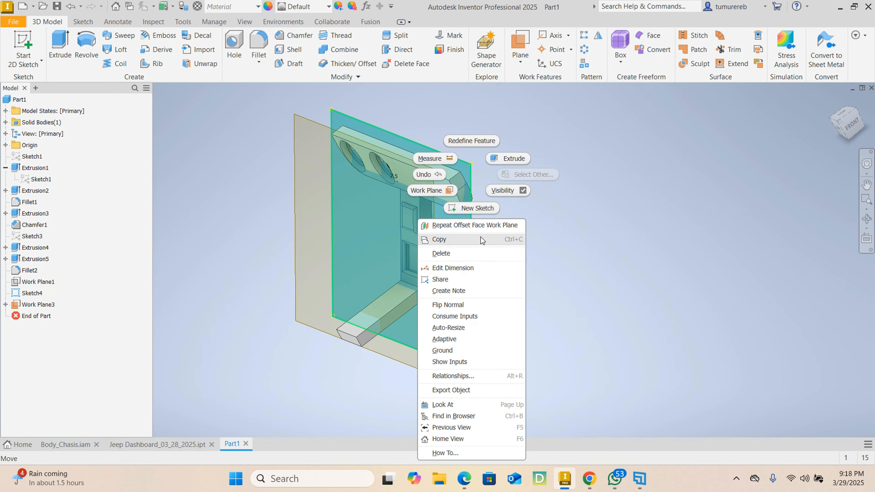
pyautogui.click(521, 189)
# Start a new sketch on the offset work plane in front of the dashboard
pyautogui.keyDown('shift'); pyautogui.moveTo(521, 242); pyautogui.dragTo(600, 261, button='middle'); pyautogui.keyUp('shift')
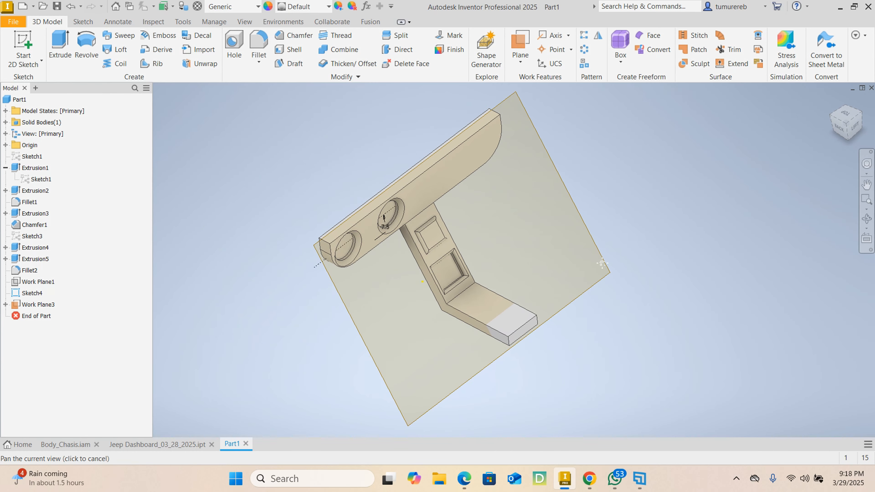
pyautogui.keyDown('shift'); pyautogui.moveTo(503, 276); pyautogui.dragTo(424, 262, button='middle'); pyautogui.keyUp('shift')
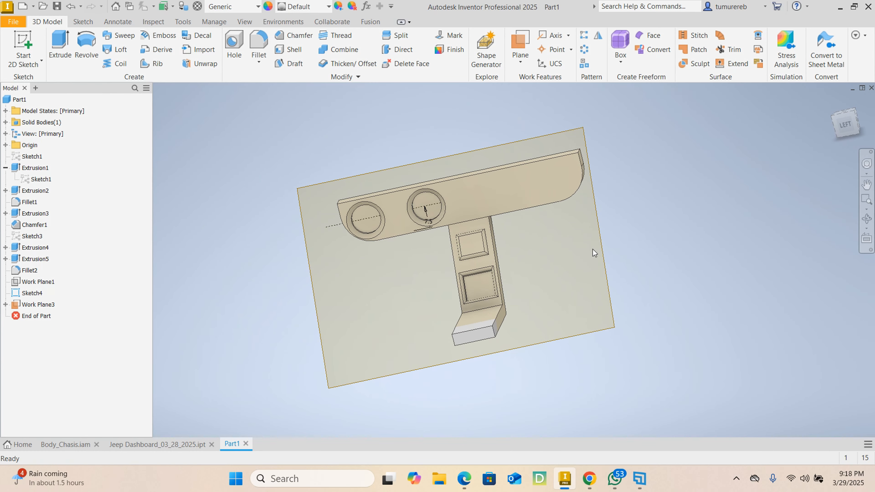
pyautogui.keyDown('shift'); pyautogui.moveTo(592, 249); pyautogui.dragTo(576, 253, button='middle'); pyautogui.keyUp('shift')
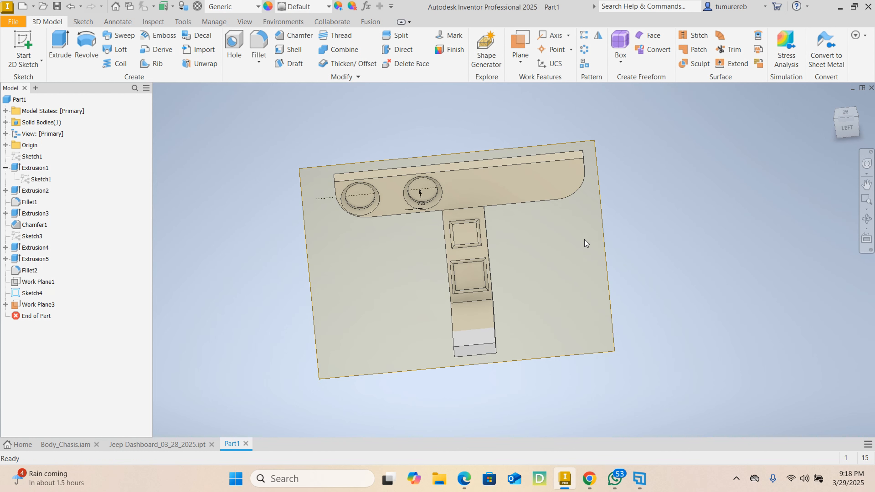
pyautogui.click(599, 230)
pyautogui.click(628, 224)
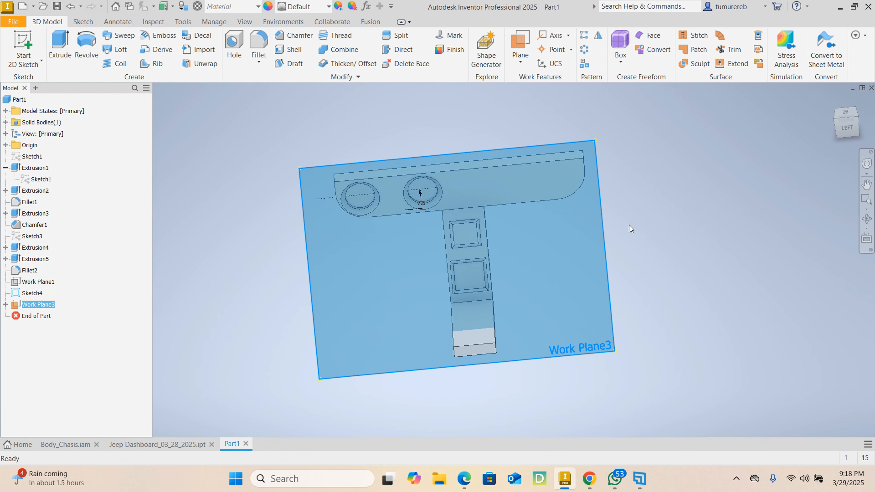
pyautogui.moveTo(528, 224)
pyautogui.mouseDown(button='middle')
pyautogui.moveTo(594, 292)
pyautogui.moveTo(599, 309)
pyautogui.mouseUp(button='middle')
pyautogui.scroll(7, 438, 183)
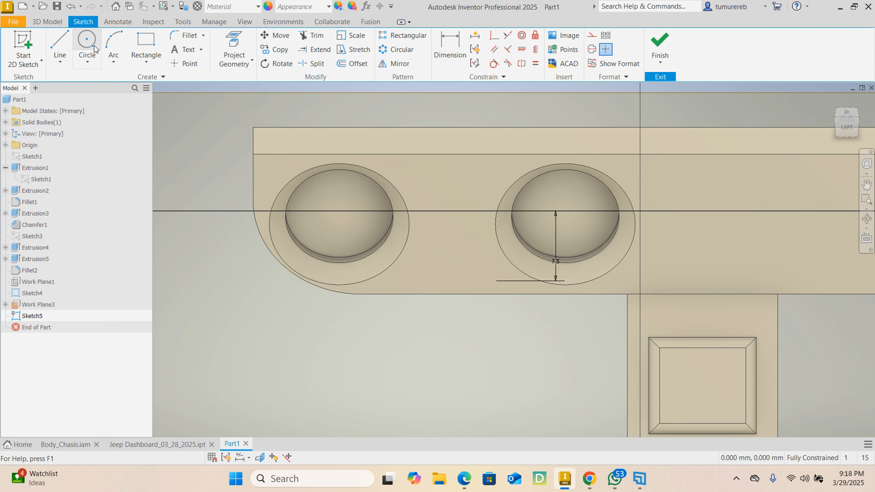
# Draw two concentric circles with radii of 3.5 mm and 1.6 mm between the two round dashboard gauges
pyautogui.click(88, 44)
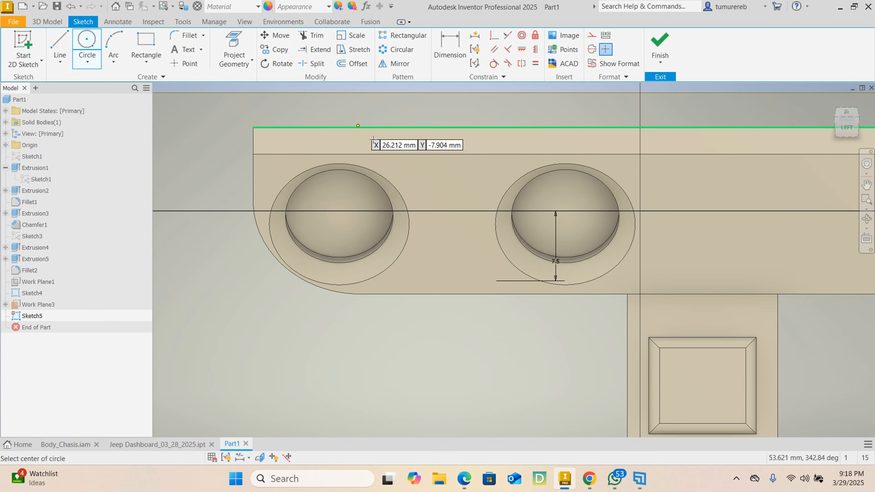
pyautogui.click(447, 210)
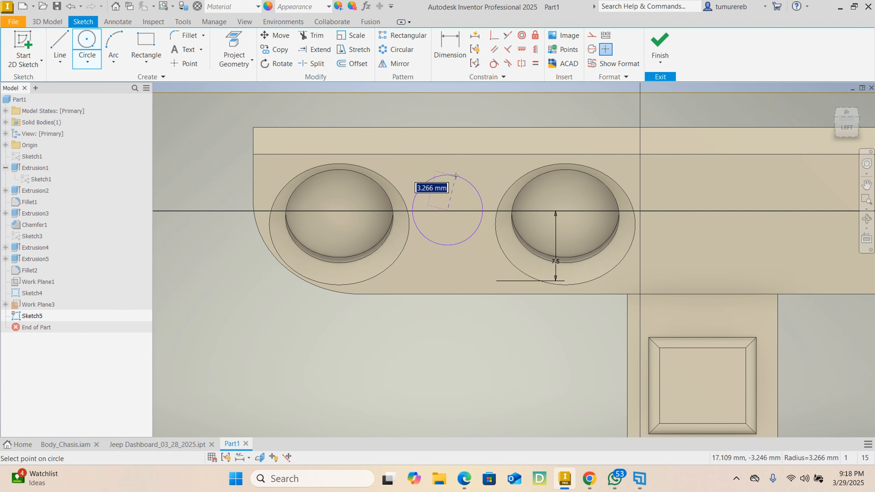
pyautogui.write('3')
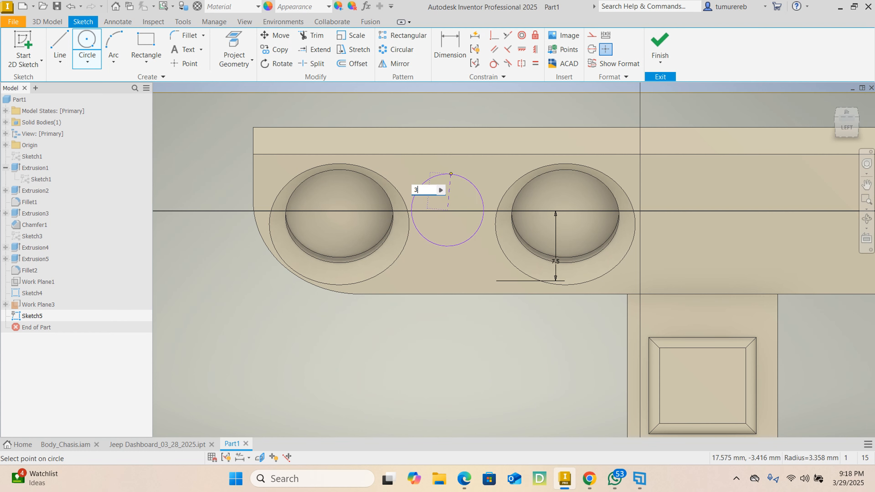
pyautogui.write('.5')
pyautogui.press('Return')
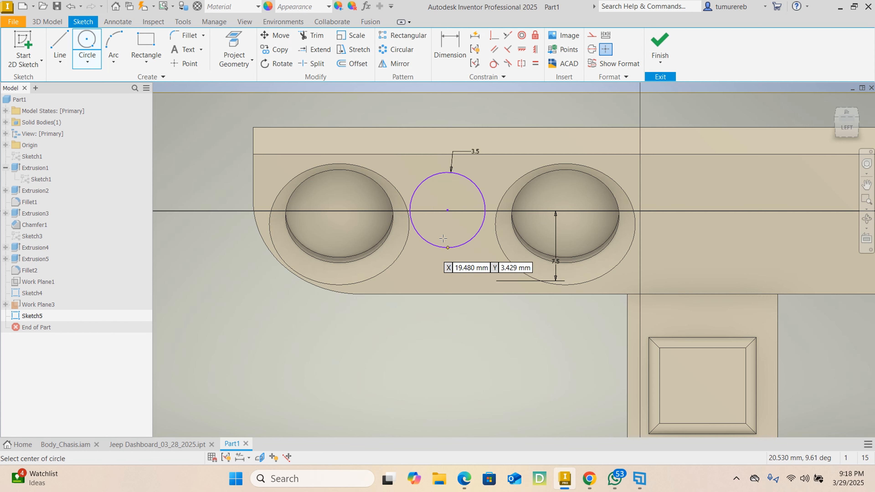
pyautogui.click(447, 210)
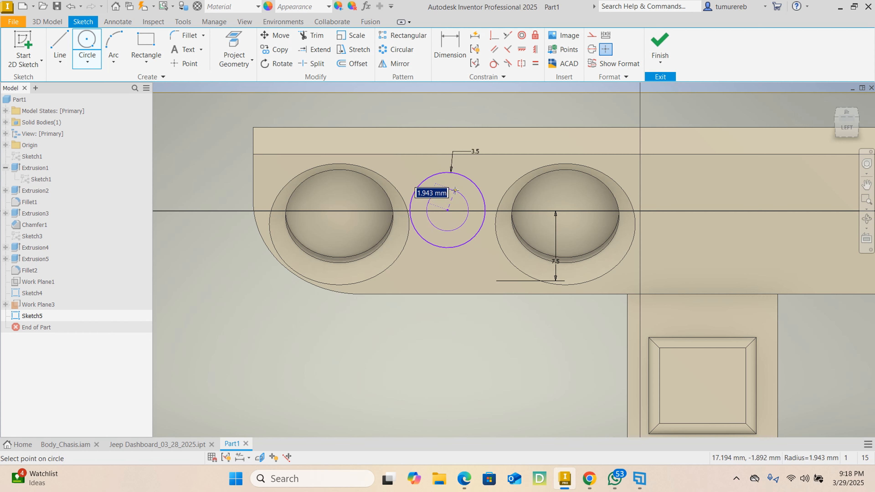
pyautogui.write('1.6')
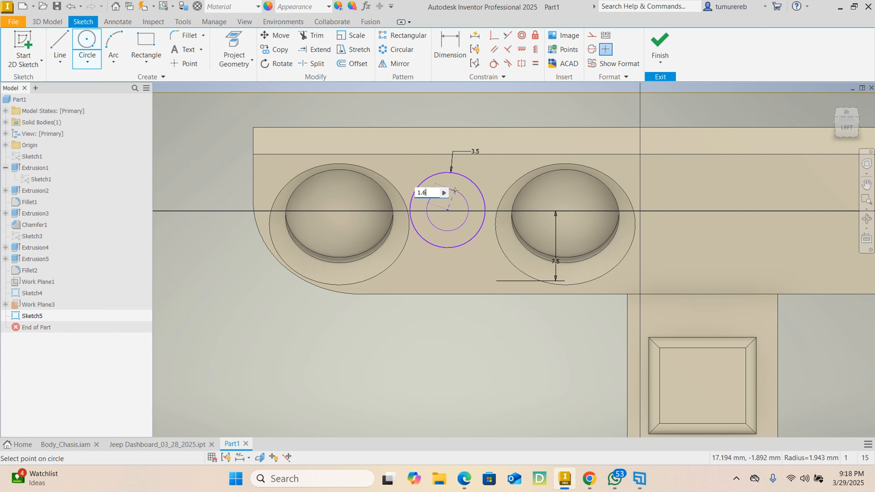
pyautogui.press('Return')
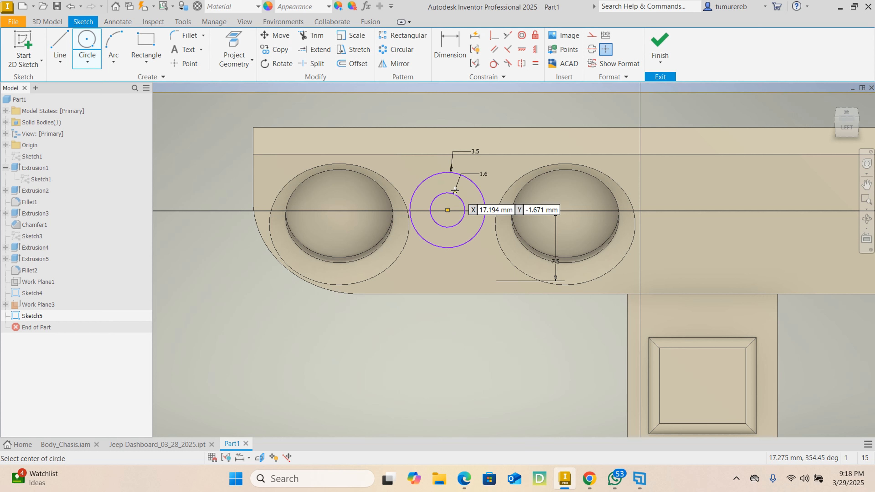
pyautogui.rightClick(419, 341)
pyautogui.click(436, 342)
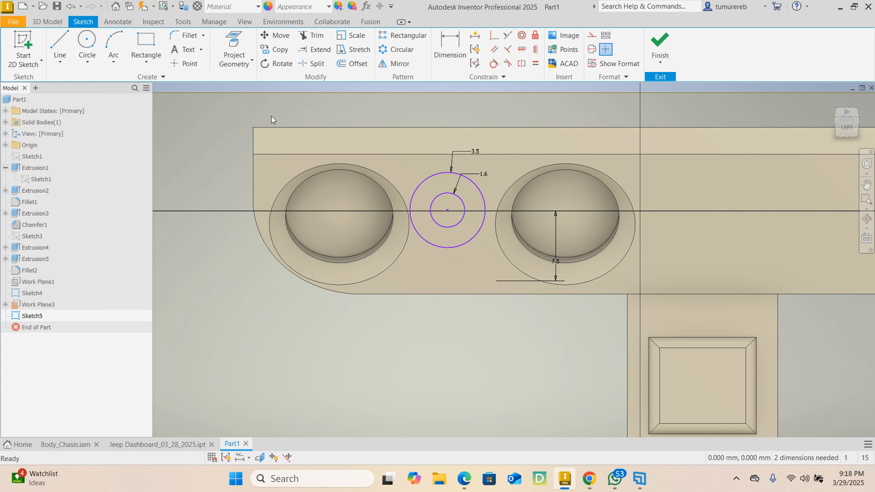
# Dimension the circles' centre 19 mm horizontally from the dashboard panel's left end edge
pyautogui.press('d')
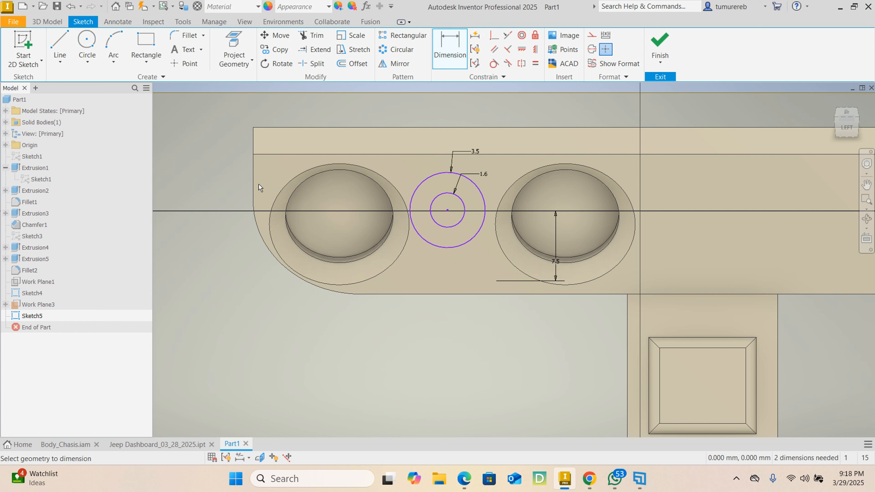
pyautogui.click(253, 174)
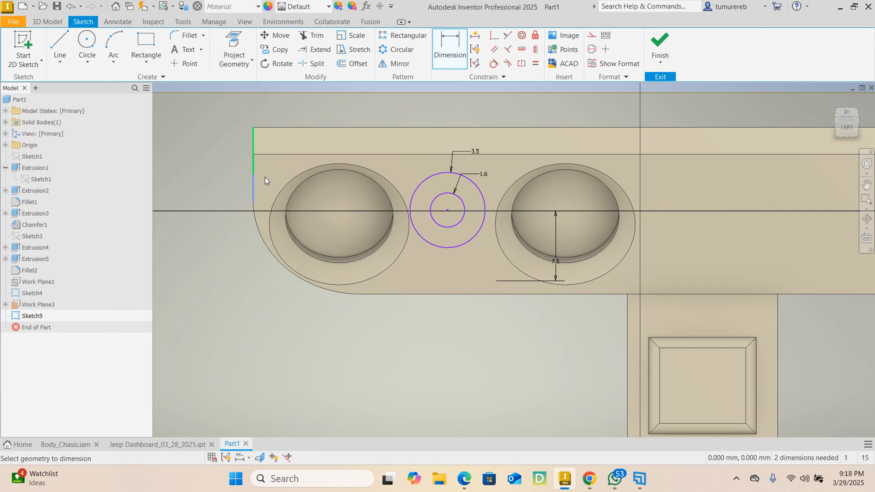
pyautogui.click(447, 210)
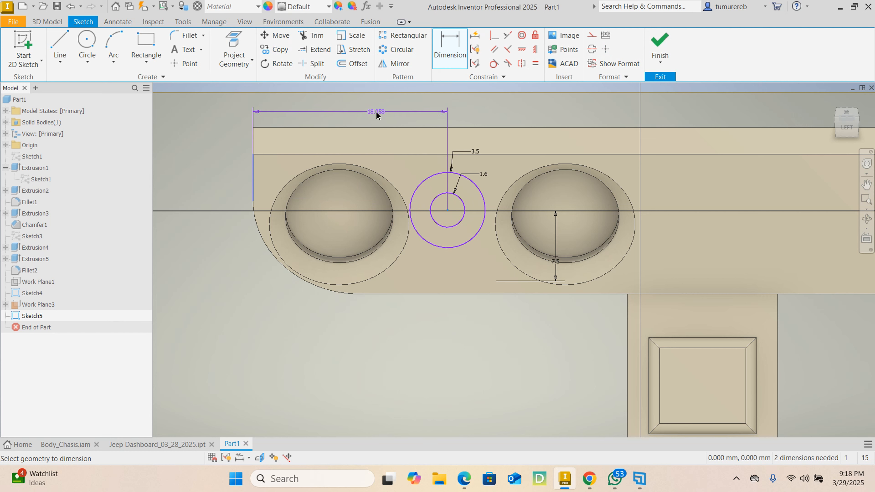
pyautogui.click(376, 114)
pyautogui.write('1')
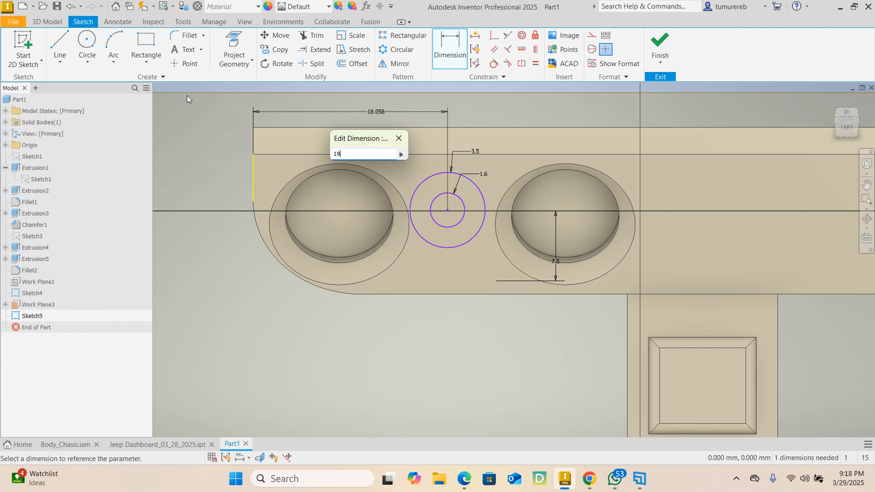
pyautogui.write('9')
pyautogui.press('Return')
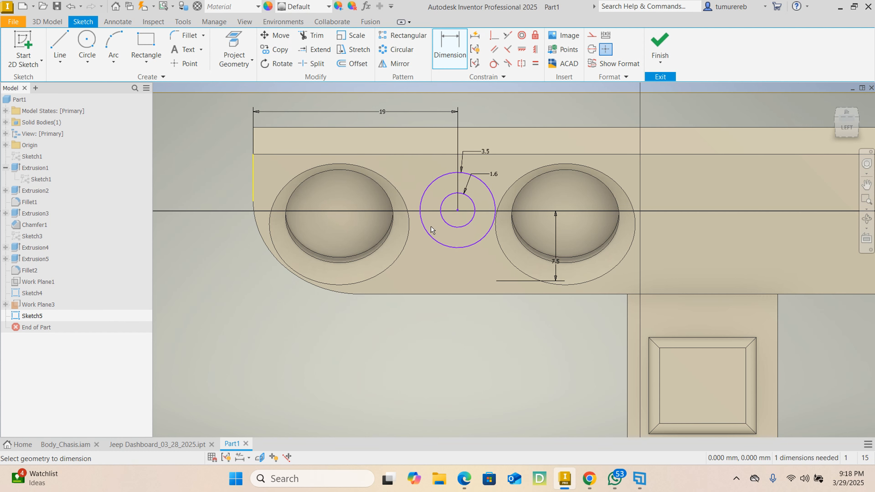
# Dimension the circles' centre 7.5 mm above the dashboard panel's lower edge and finish the sketch
pyautogui.click(458, 214)
pyautogui.click(463, 295)
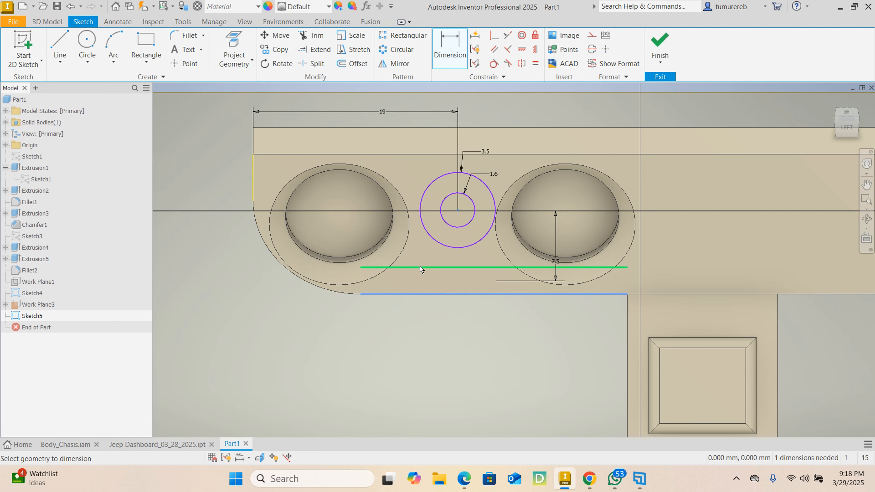
pyautogui.click(423, 251)
pyautogui.write('d38')
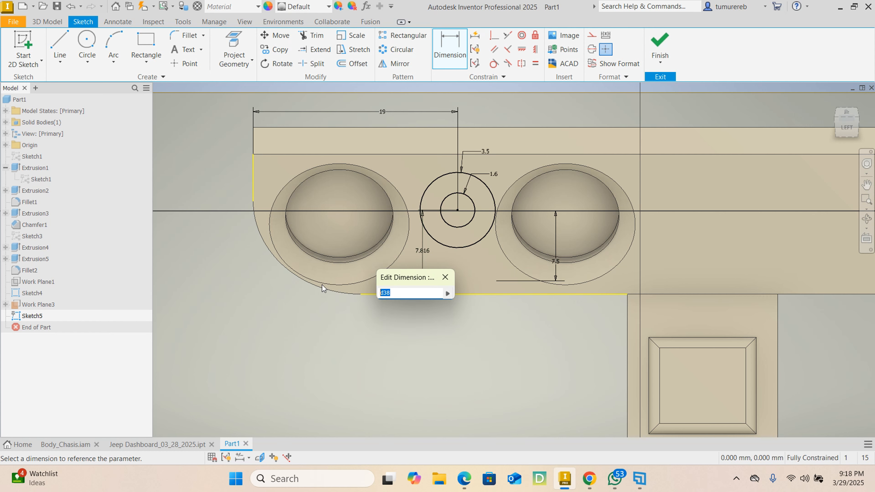
pyautogui.write('7.5')
pyautogui.press('Return')
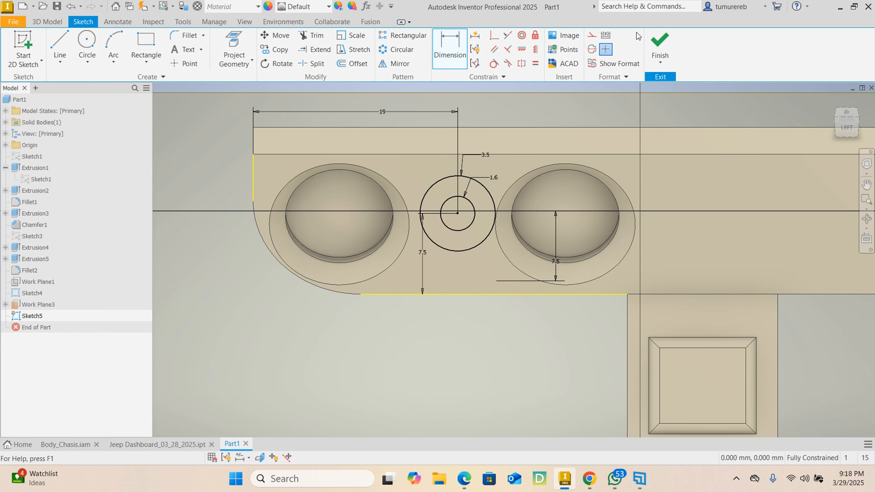
pyautogui.click(659, 41)
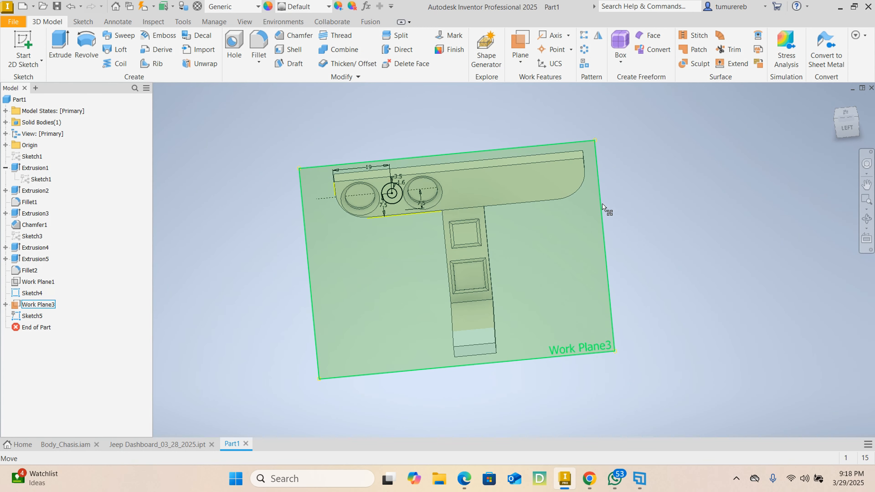
# Hide the offset work plane that carries the concentric-circle sketch
pyautogui.click(602, 203)
pyautogui.rightClick(600, 223)
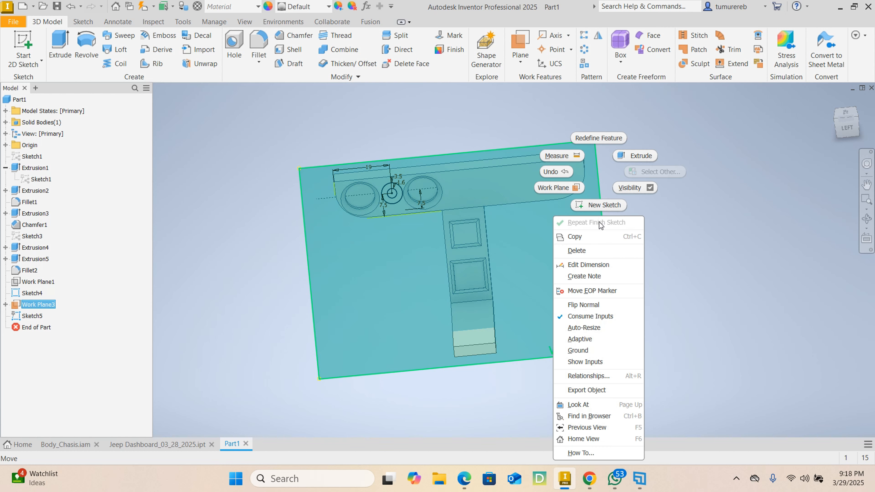
pyautogui.click(631, 187)
pyautogui.scroll(6, 392, 187)
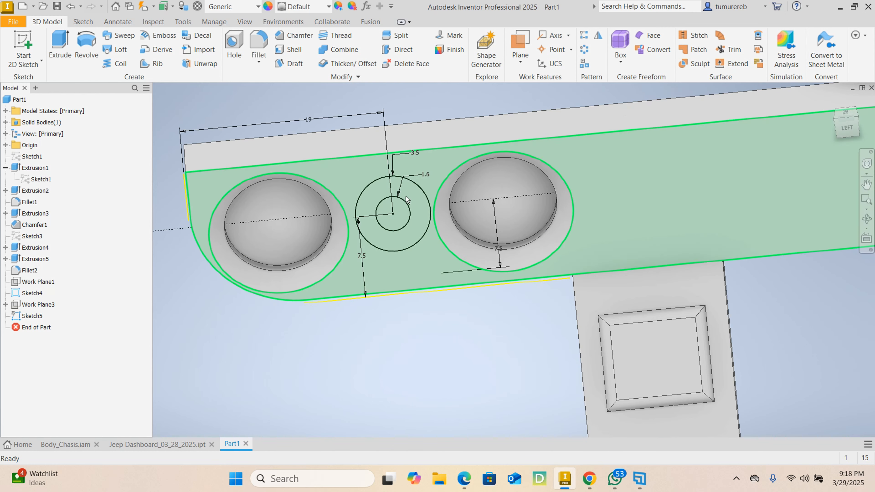
# Examine the concentric-circle sketch from several angles to check its position relative to the dashboard face and gauges
pyautogui.scroll(-2, 426, 211)
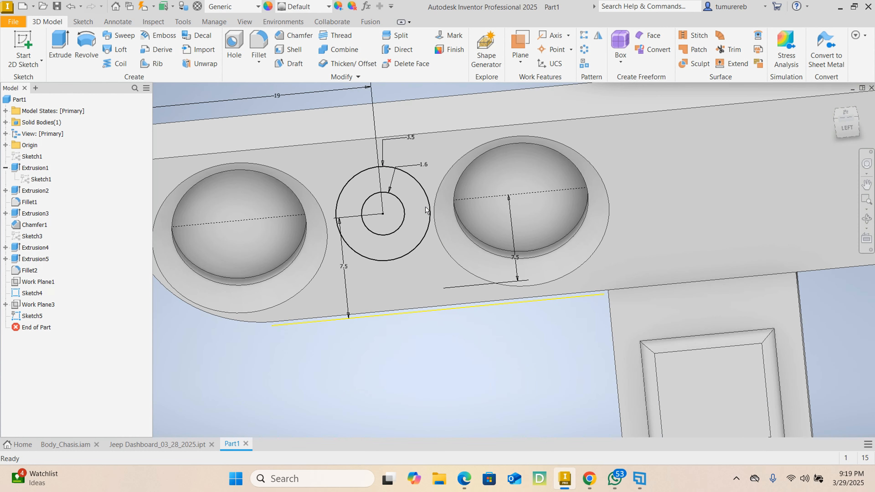
pyautogui.scroll(-4, 425, 211)
pyautogui.scroll(3, 439, 328)
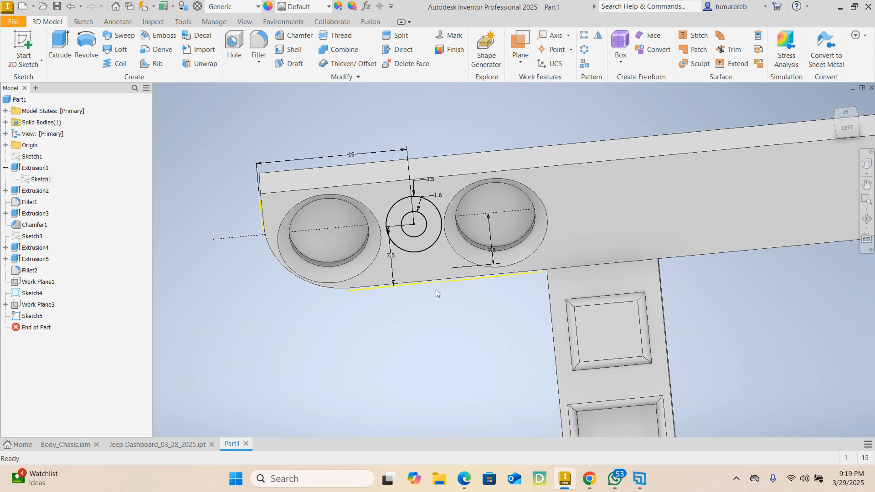
pyautogui.scroll(-3, 415, 245)
pyautogui.keyDown('shift'); pyautogui.moveTo(426, 243); pyautogui.dragTo(430, 268, button='middle'); pyautogui.keyUp('shift')
pyautogui.scroll(-3, 375, 353)
pyautogui.keyDown('shift'); pyautogui.moveTo(377, 349); pyautogui.dragTo(461, 281, button='middle'); pyautogui.keyUp('shift')
pyautogui.scroll(4, 460, 281)
pyautogui.scroll(-3, 531, 263)
pyautogui.keyDown('shift'); pyautogui.moveTo(531, 264); pyautogui.dragTo(468, 263, button='middle'); pyautogui.keyUp('shift')
pyautogui.scroll(3, 451, 268)
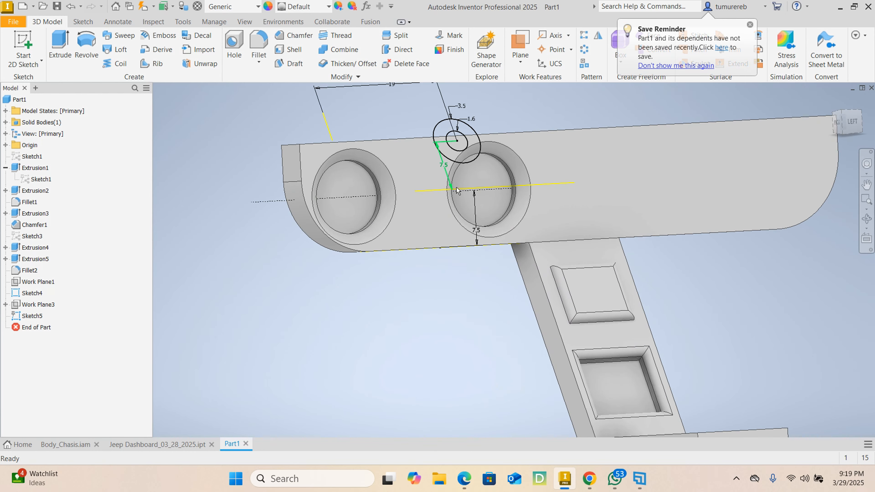
pyautogui.scroll(-4, 388, 273)
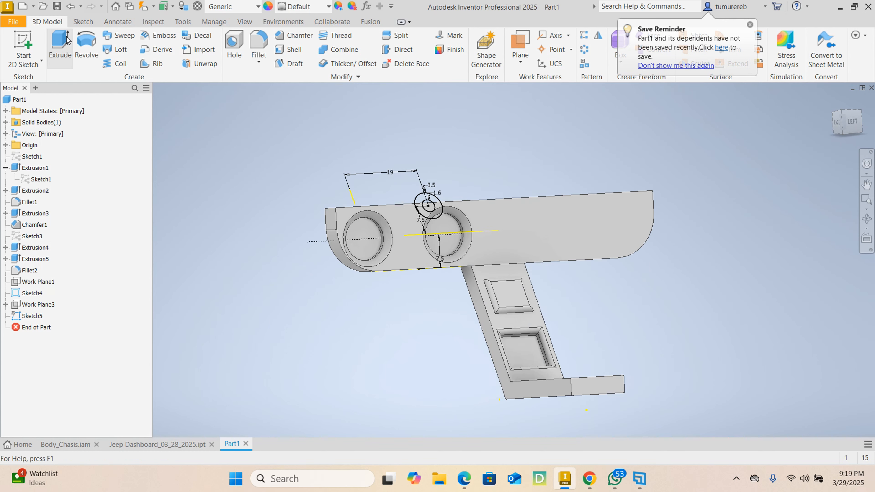
# Extrude the ring between the two concentric circles 20 mm towards the dashboard, joined to the body
pyautogui.click(68, 39)
pyautogui.scroll(5, 436, 207)
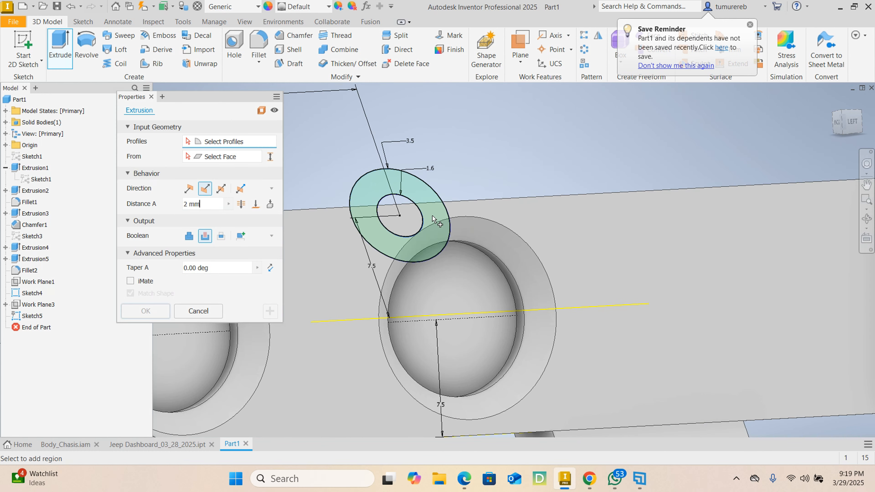
pyautogui.click(433, 216)
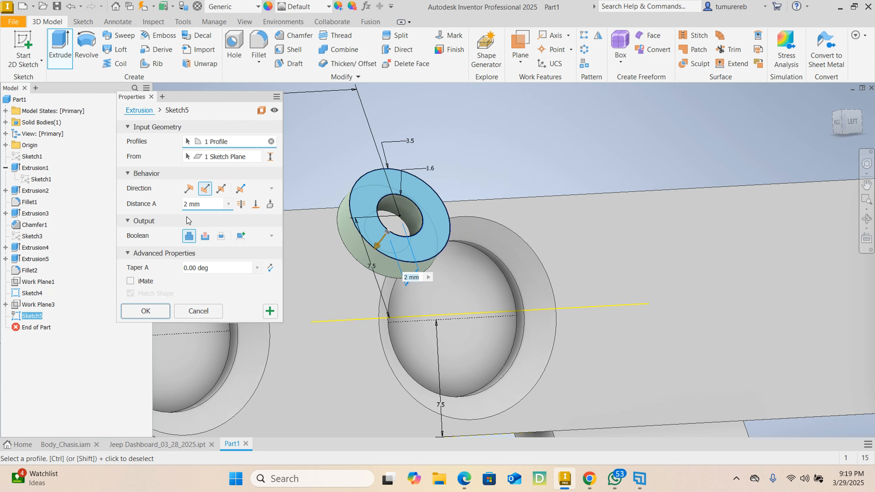
pyautogui.click(202, 205)
pyautogui.write('2')
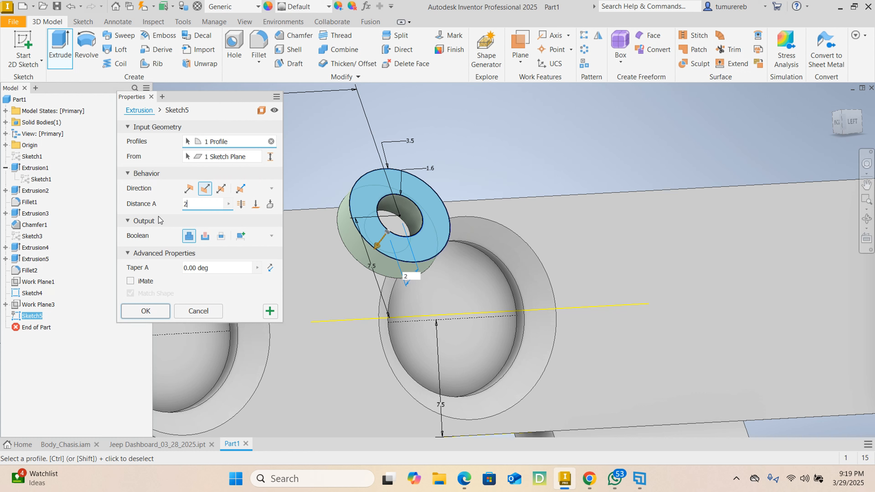
pyautogui.write('0')
pyautogui.press('Return')
pyautogui.scroll(-5, 498, 196)
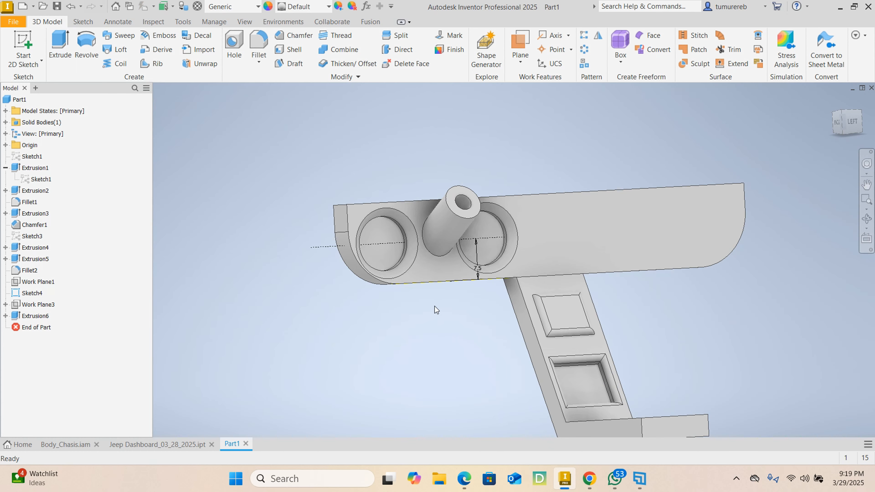
# Hide the leftover gauge sketch that shows the dashed centre line and the 7.5 mm dimension
pyautogui.moveTo(401, 330)
pyautogui.keyDown('shift'); pyautogui.mouseDown(button='middle')
pyautogui.moveTo(447, 225)
pyautogui.moveTo(482, 221)
pyautogui.moveTo(387, 237)
pyautogui.mouseUp(button='middle'); pyautogui.keyUp('shift')
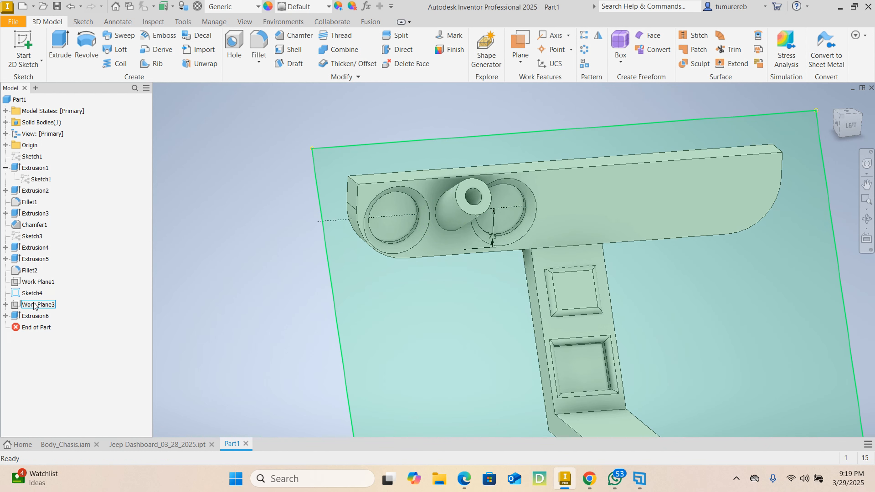
pyautogui.click(32, 293)
pyautogui.rightClick(32, 293)
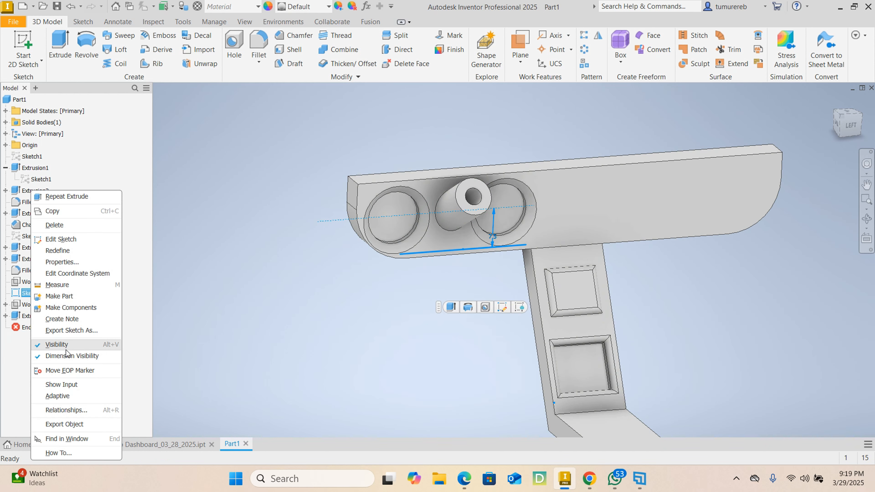
pyautogui.click(57, 344)
# Inspect the hollow tube and its clearance to the two round gauges from several angles
pyautogui.moveTo(489, 214)
pyautogui.keyDown('shift'); pyautogui.mouseDown(button='middle')
pyautogui.moveTo(487, 293)
pyautogui.moveTo(377, 303)
pyautogui.moveTo(689, 273)
pyautogui.moveTo(609, 332)
pyautogui.moveTo(654, 286)
pyautogui.moveTo(708, 274)
pyautogui.moveTo(447, 263)
pyautogui.mouseUp(button='middle'); pyautogui.keyUp('shift')
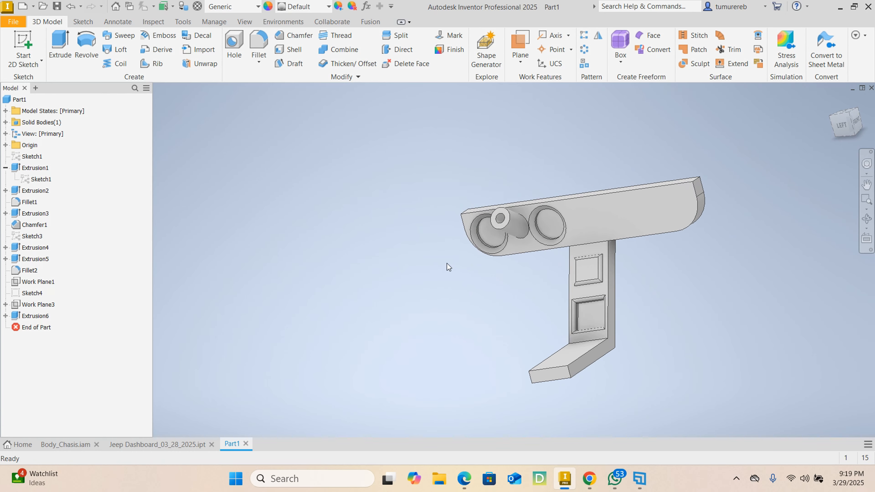
pyautogui.scroll(5, 534, 223)
pyautogui.keyDown('shift'); pyautogui.moveTo(511, 273); pyautogui.dragTo(578, 258, button='middle'); pyautogui.keyUp('shift')
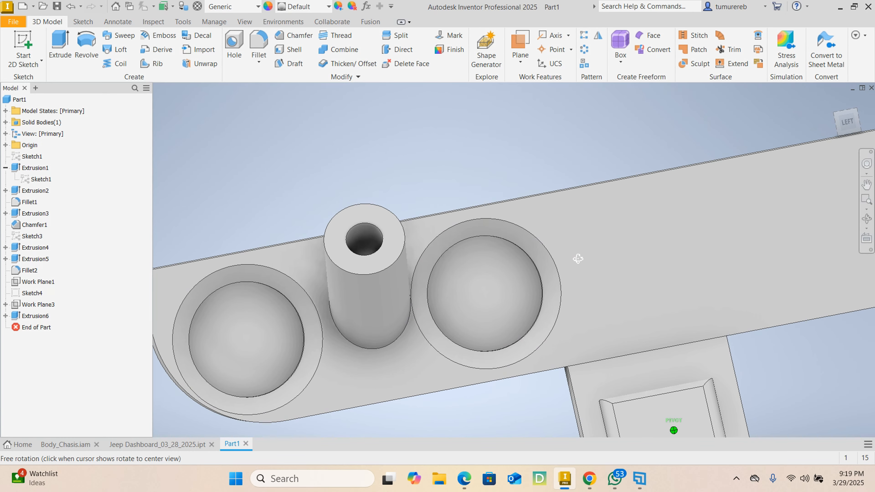
pyautogui.scroll(5, 427, 278)
pyautogui.scroll(-4, 420, 281)
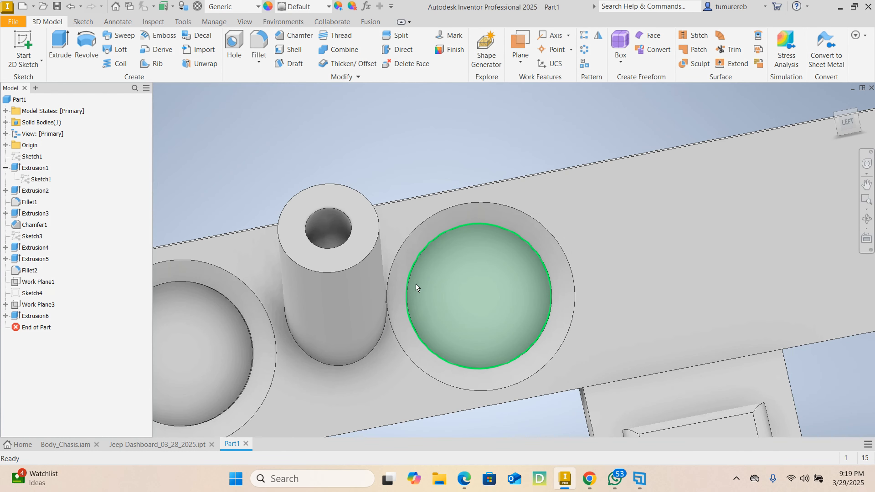
pyautogui.moveTo(386, 305)
pyautogui.keyDown('shift'); pyautogui.mouseDown(button='middle')
pyautogui.moveTo(349, 313)
pyautogui.moveTo(384, 313)
pyautogui.moveTo(471, 256)
pyautogui.mouseUp(button='middle'); pyautogui.keyUp('shift')
pyautogui.scroll(-3, 383, 315)
pyautogui.keyDown('shift'); pyautogui.moveTo(472, 257); pyautogui.dragTo(425, 289, button='middle'); pyautogui.keyUp('shift')
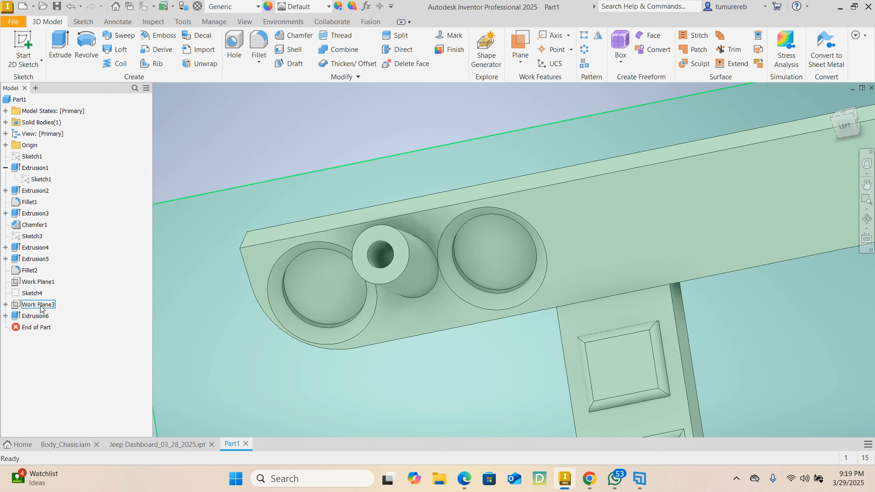
# Set the horizontal distance of the tube's circle centre from the panel end to 18.5 mm in its sketch and finish the sketch
pyautogui.click(37, 316)
pyautogui.click(6, 316)
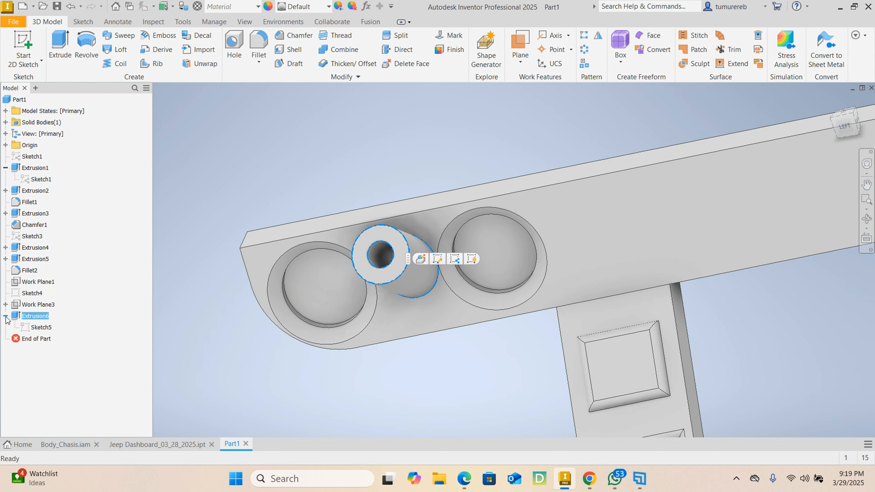
pyautogui.click(41, 328)
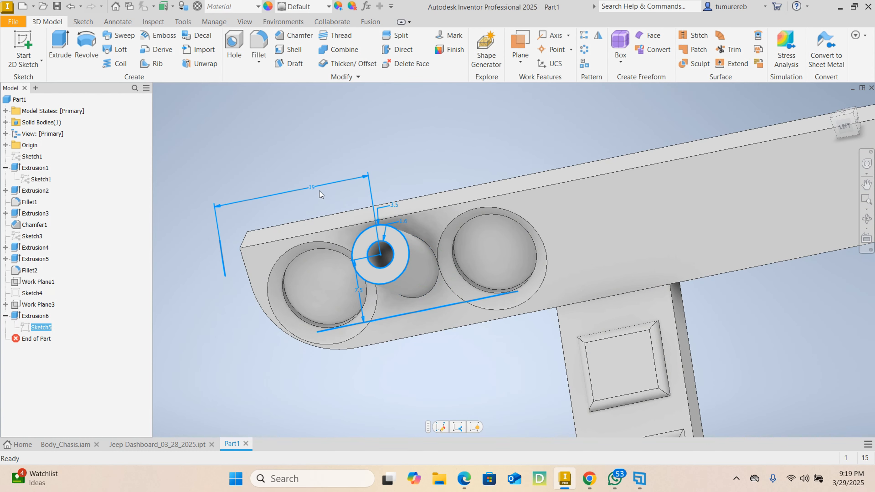
pyautogui.click(441, 428)
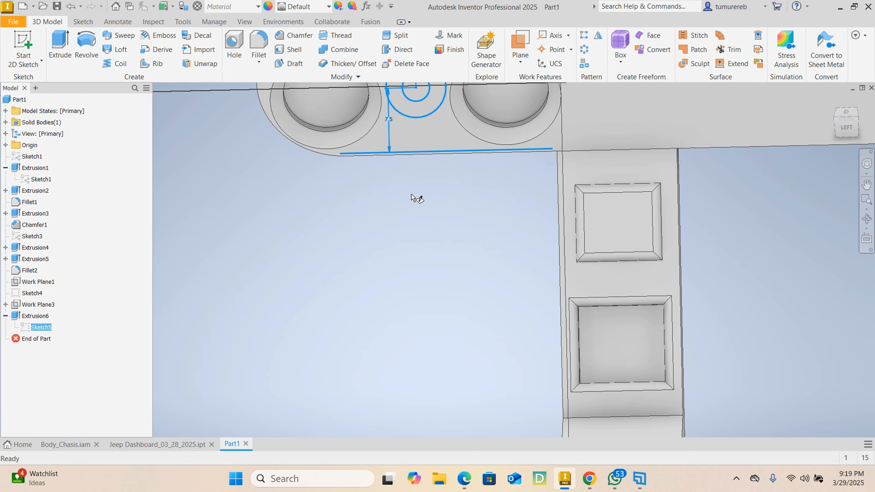
pyautogui.doubleClick(372, 151)
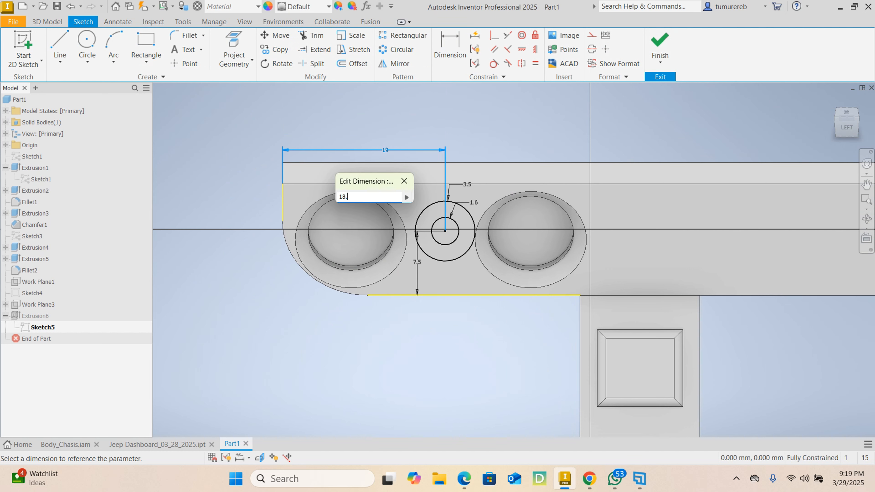
pyautogui.press('Return')
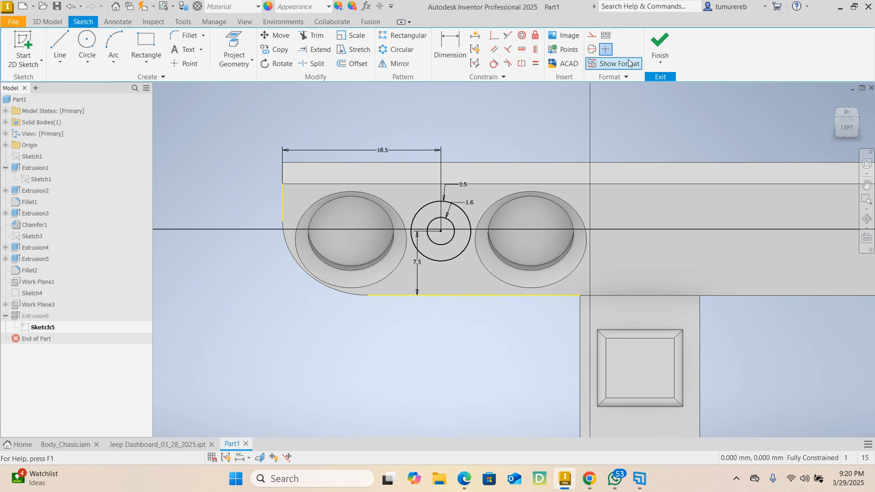
pyautogui.click(653, 48)
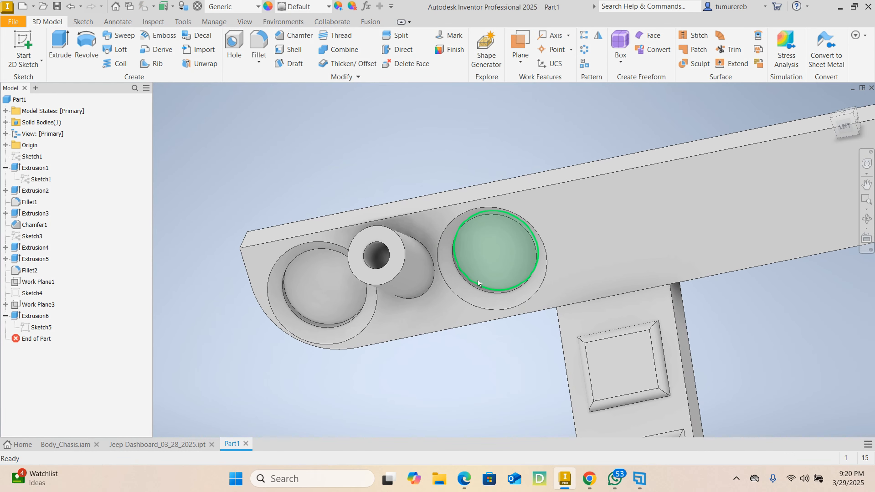
# Sketch a 14 by 4 mm rectangle covering the end face of the console's foot and finish the sketch
pyautogui.keyDown('shift'); pyautogui.moveTo(501, 311); pyautogui.dragTo(646, 336, button='middle'); pyautogui.keyUp('shift')
pyautogui.keyDown('shift'); pyautogui.moveTo(476, 409); pyautogui.dragTo(644, 362, button='middle'); pyautogui.keyUp('shift')
pyautogui.keyDown('shift'); pyautogui.moveTo(702, 391); pyautogui.dragTo(662, 379, button='middle'); pyautogui.keyUp('shift')
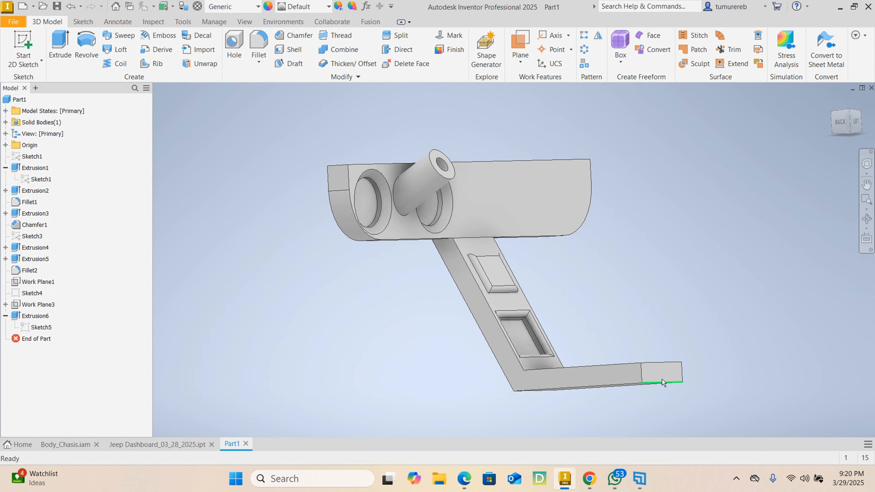
pyautogui.click(662, 375)
pyautogui.click(725, 367)
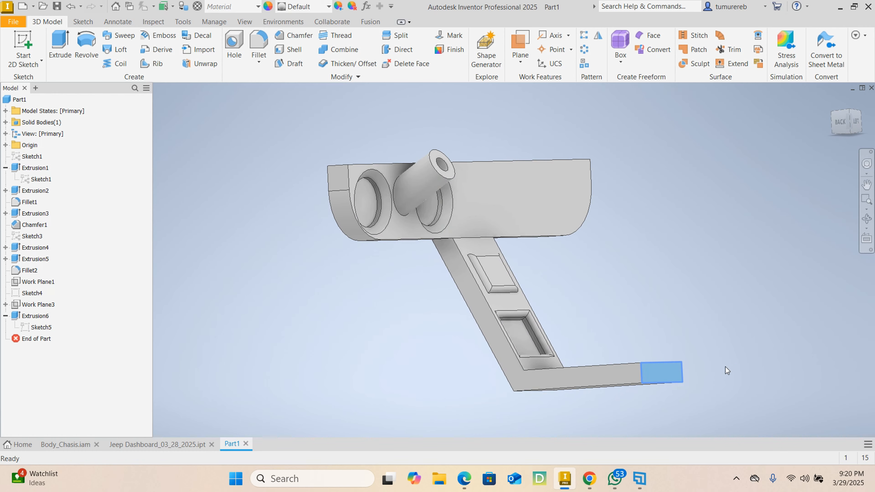
pyautogui.click(145, 45)
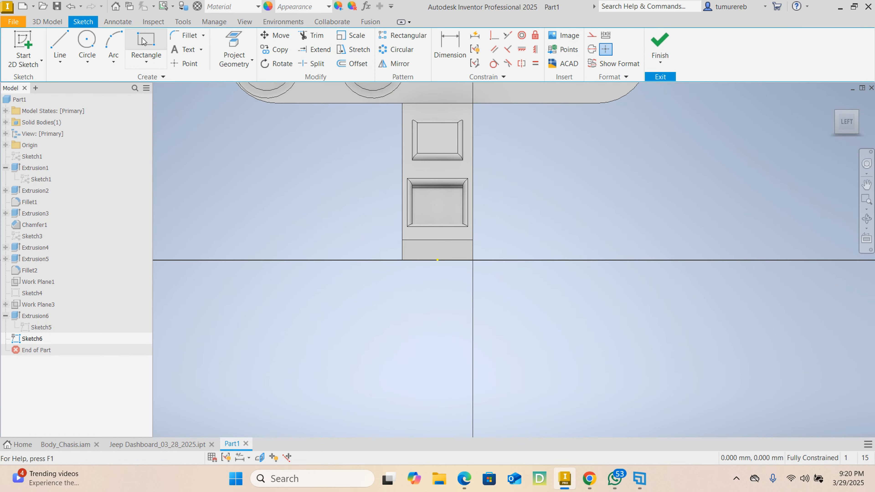
pyautogui.scroll(3, 427, 245)
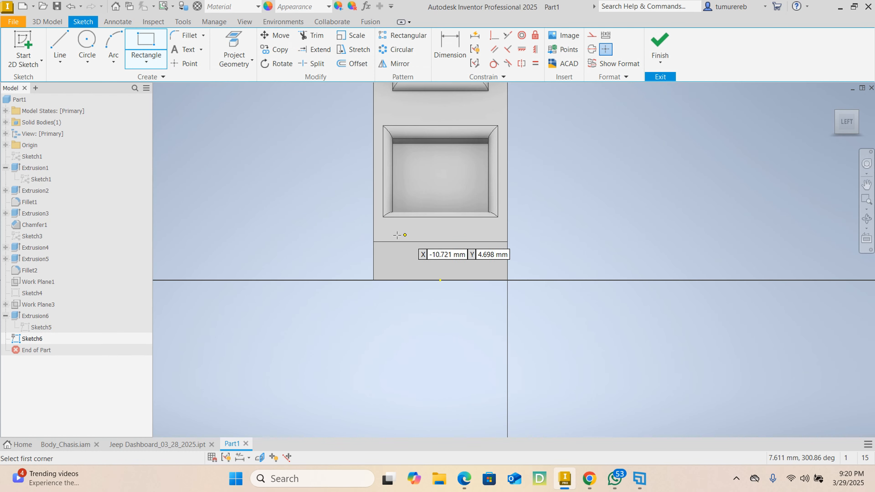
pyautogui.click(373, 241)
pyautogui.click(507, 280)
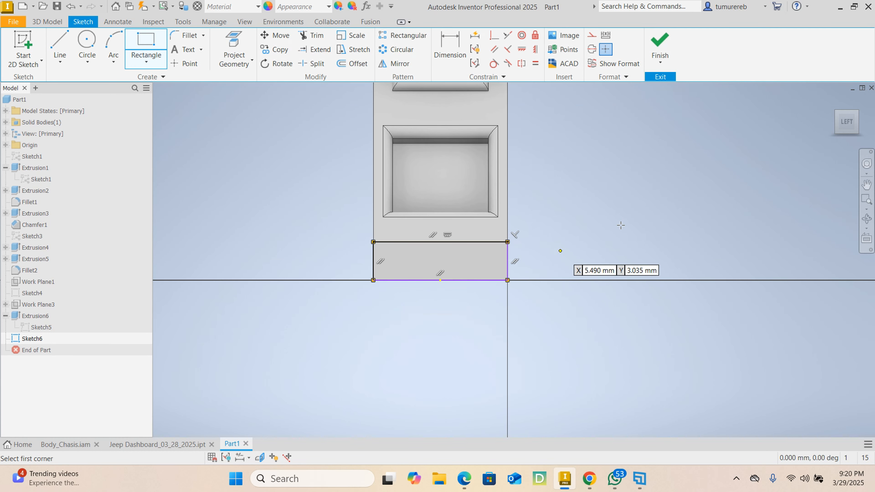
pyautogui.rightClick(648, 207)
pyautogui.click(688, 209)
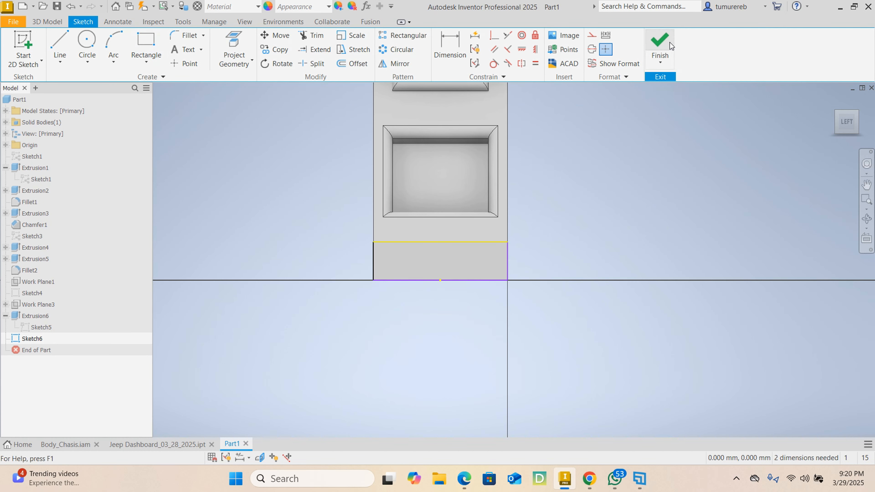
pyautogui.click(659, 45)
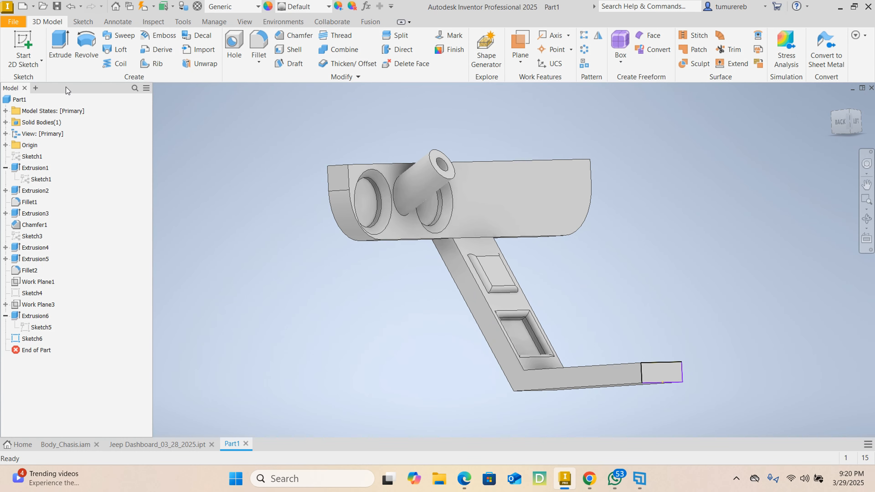
# Extrude the end-face rectangle outward, joined to the body, to lengthen the console's foot slightly
pyautogui.click(60, 47)
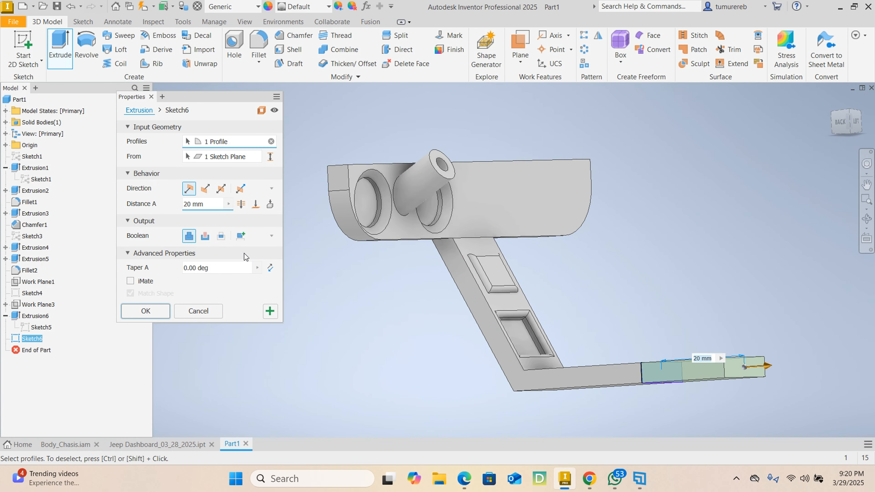
pyautogui.moveTo(207, 204); pyautogui.dragTo(159, 203)
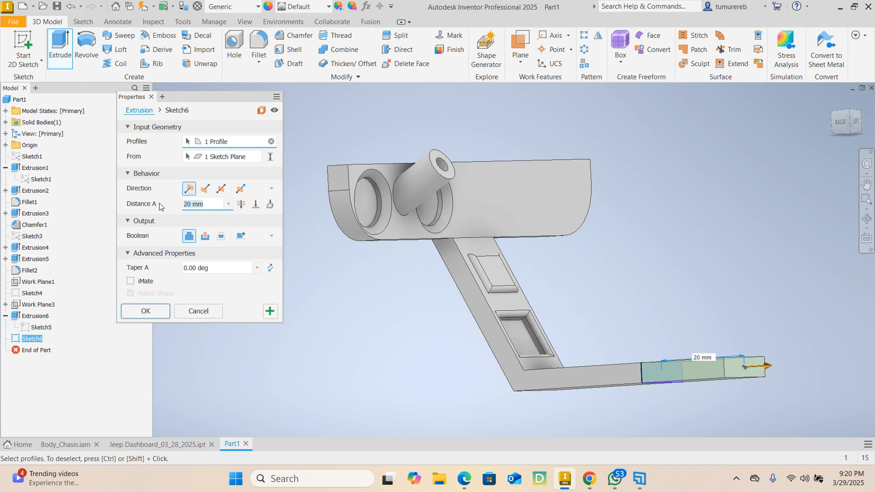
pyautogui.write('10')
pyautogui.press('Return')
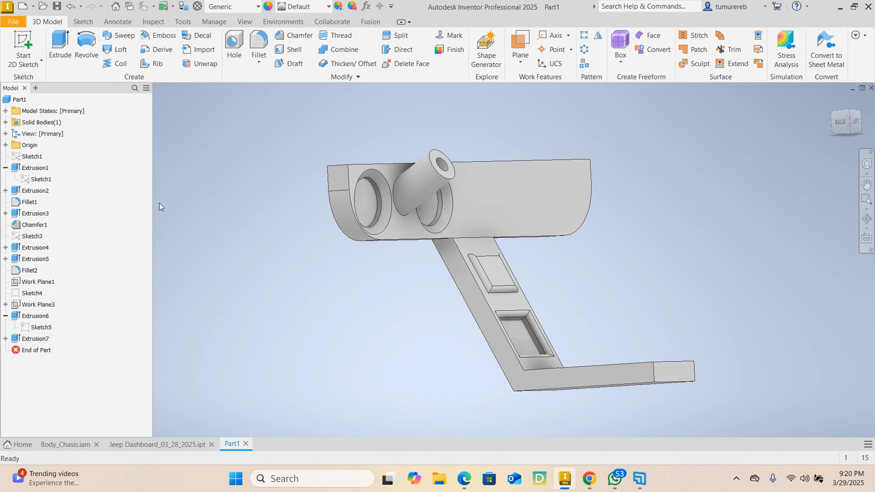
# Fillet the two short corner edges at the end of the console's foot with a 3 mm radius
pyautogui.keyDown('shift'); pyautogui.moveTo(645, 271); pyautogui.dragTo(731, 372, button='middle'); pyautogui.keyUp('shift')
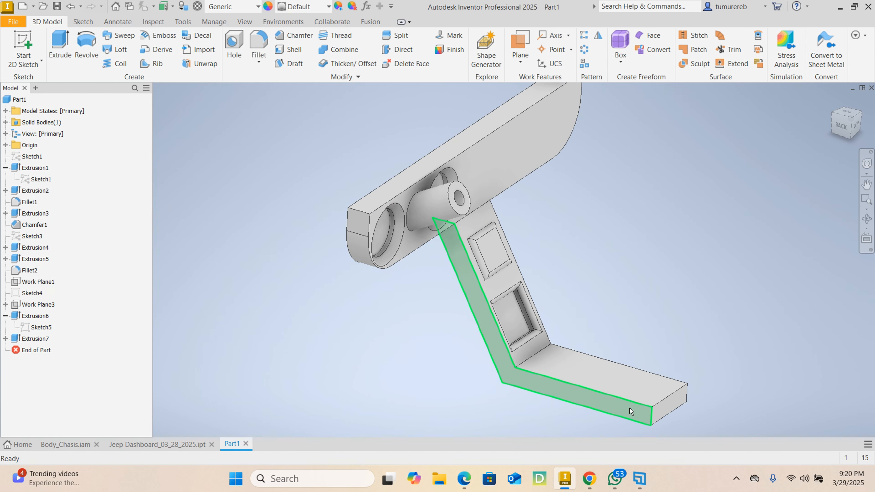
pyautogui.keyDown('shift'); pyautogui.moveTo(719, 322); pyautogui.dragTo(694, 352, button='middle'); pyautogui.keyUp('shift')
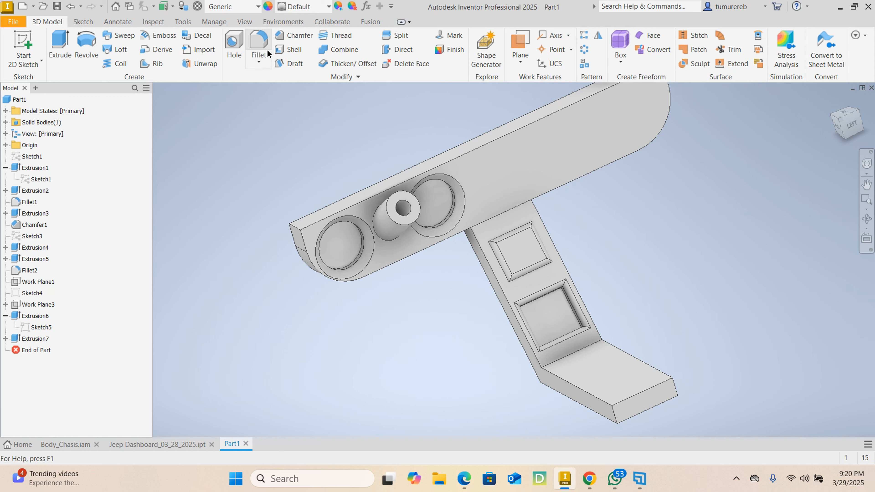
pyautogui.click(259, 45)
pyautogui.click(619, 421)
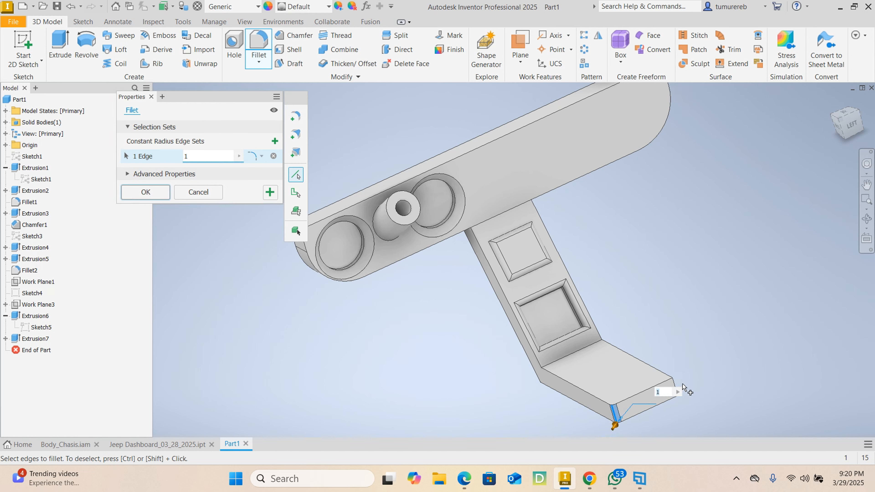
pyautogui.click(674, 383)
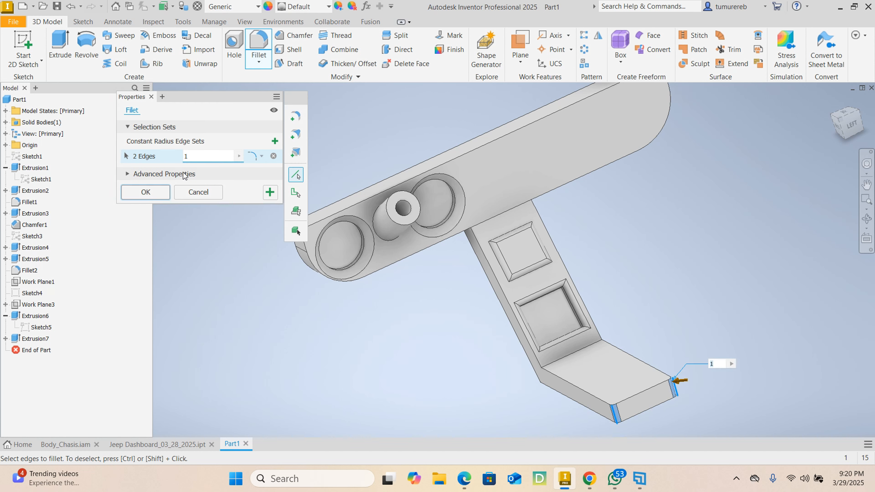
pyautogui.write('3')
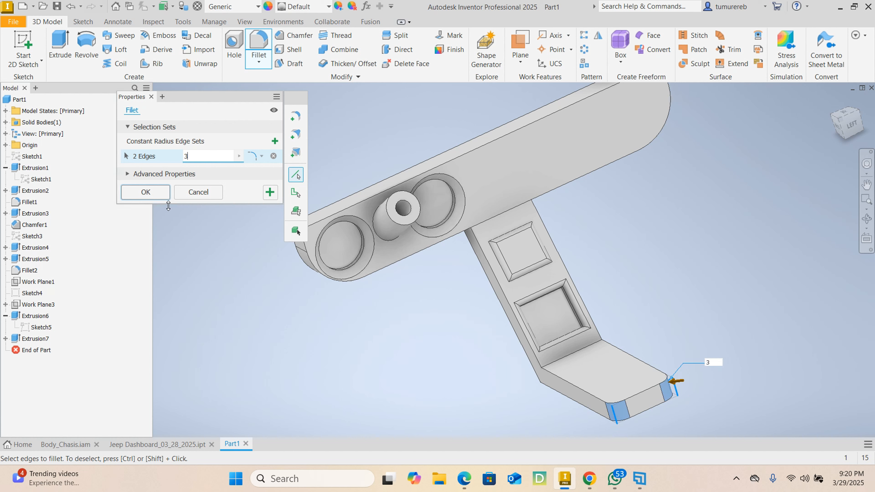
pyautogui.click(159, 198)
# Edit the foot-end corner fillet to give its two edges a smaller radius
pyautogui.keyDown('shift'); pyautogui.moveTo(683, 307); pyautogui.dragTo(719, 334, button='middle'); pyautogui.keyUp('shift')
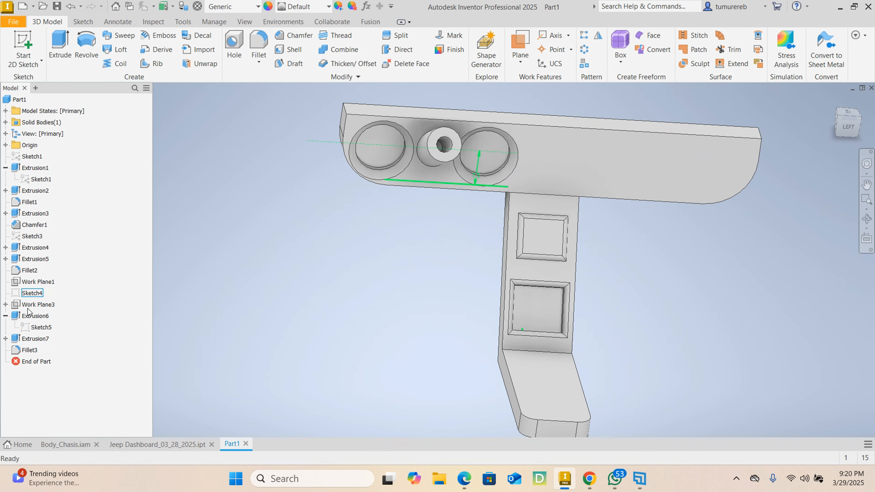
pyautogui.click(33, 353)
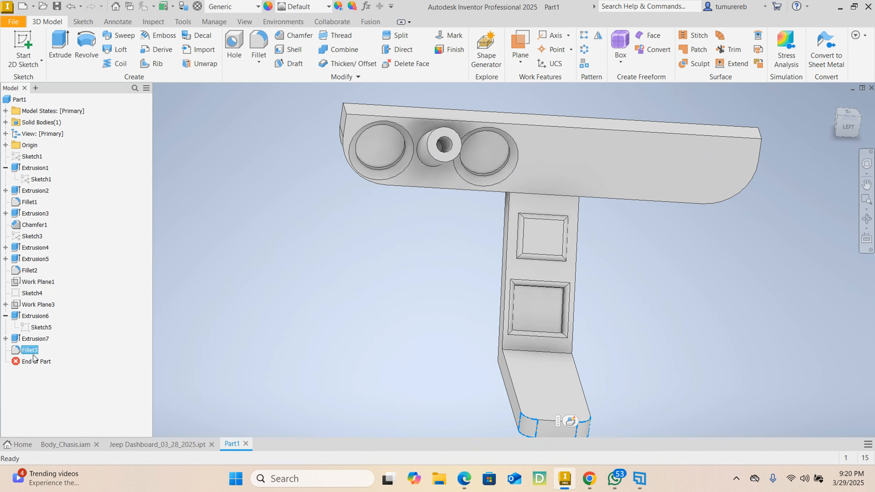
pyautogui.click(570, 419)
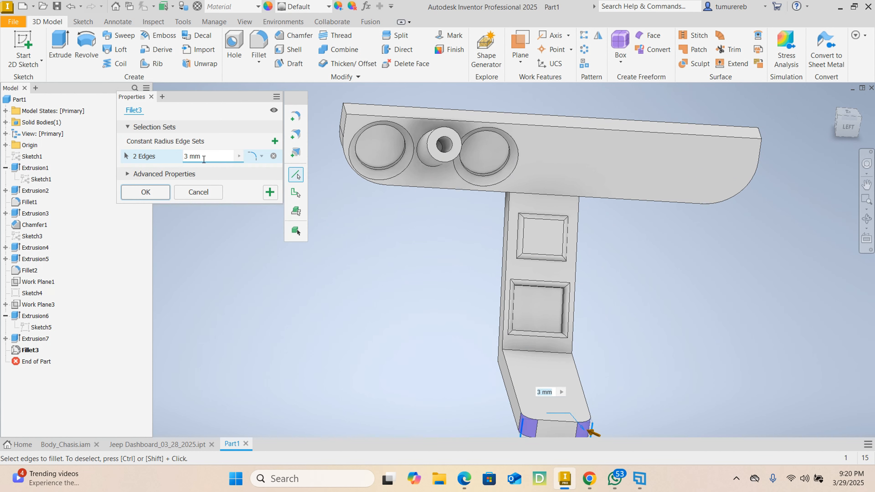
pyautogui.click(171, 158)
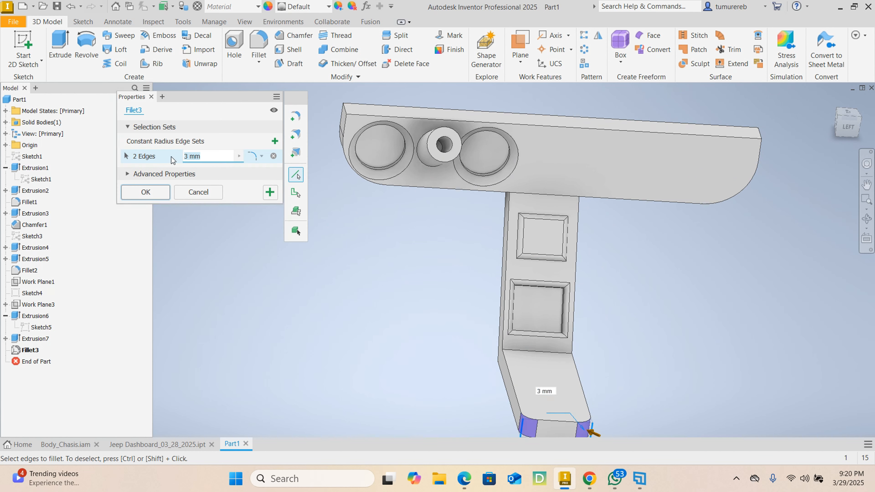
pyautogui.press('Return')
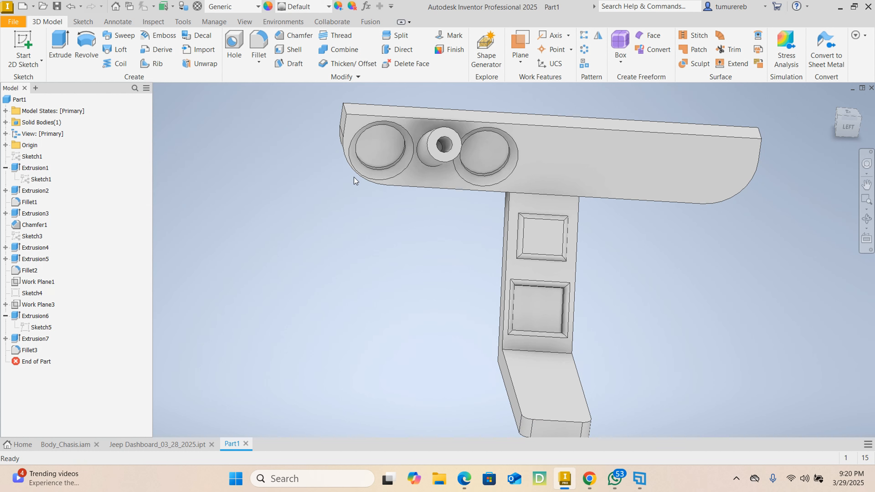
# Compare the new part with the finished model Jeep Dashboard_03_28_2025.ipt, examining its gauges, tube, console and gear lever
pyautogui.scroll(-3, 537, 246)
pyautogui.keyDown('shift'); pyautogui.moveTo(637, 300); pyautogui.dragTo(659, 273, button='middle'); pyautogui.keyUp('shift')
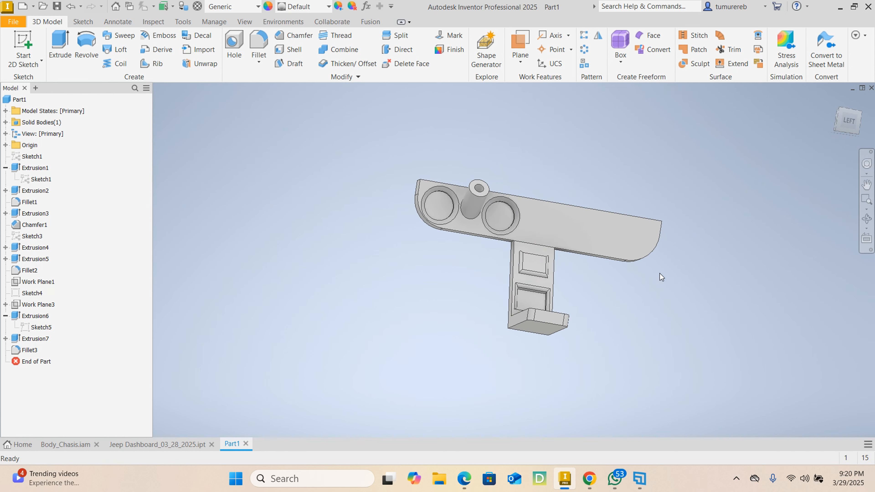
pyautogui.click(178, 443)
pyautogui.moveTo(490, 373)
pyautogui.keyDown('shift'); pyautogui.mouseDown(button='middle')
pyautogui.moveTo(516, 382)
pyautogui.moveTo(511, 369)
pyautogui.moveTo(375, 380)
pyautogui.moveTo(513, 317)
pyautogui.moveTo(522, 326)
pyautogui.mouseUp(button='middle'); pyautogui.keyUp('shift')
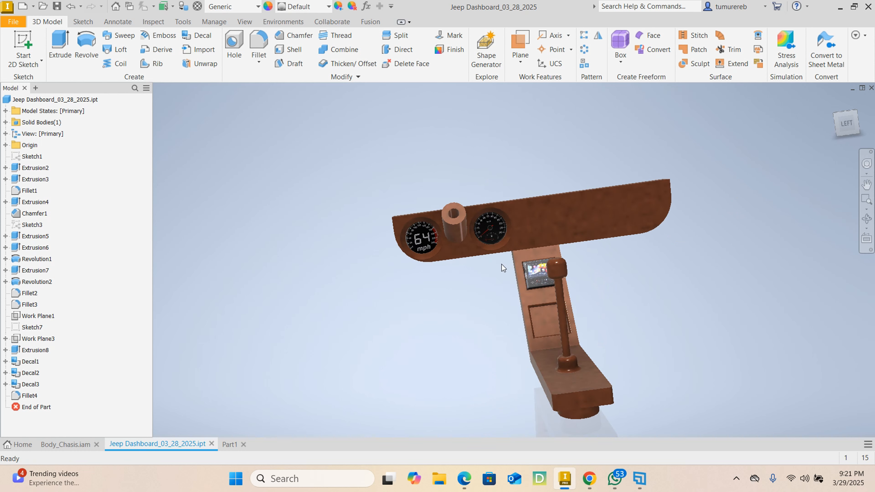
pyautogui.scroll(-6, 502, 264)
pyautogui.scroll(5, 501, 263)
pyautogui.moveTo(653, 306); pyautogui.dragTo(606, 288, button='middle')
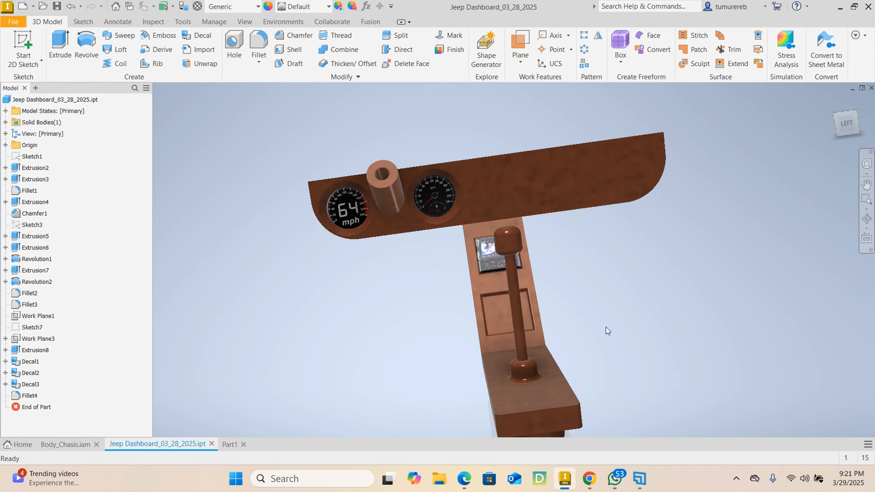
pyautogui.keyDown('shift'); pyautogui.moveTo(603, 357); pyautogui.dragTo(459, 319, button='middle'); pyautogui.keyUp('shift')
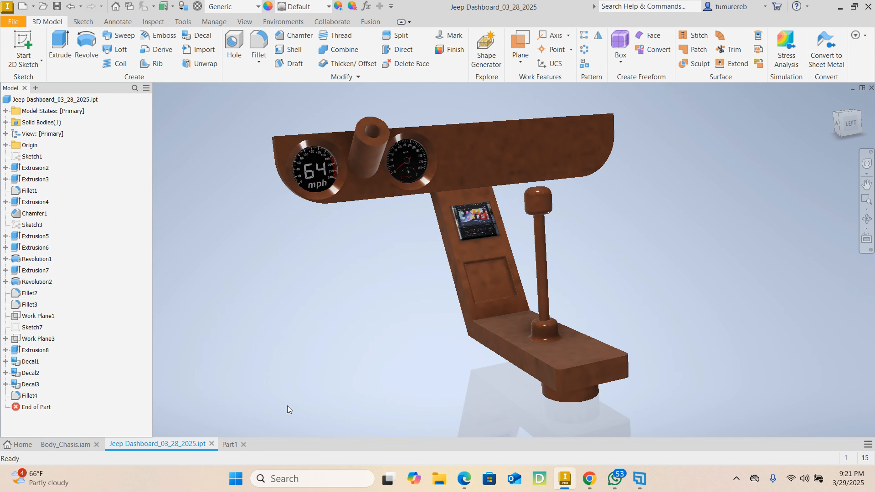
pyautogui.click(233, 445)
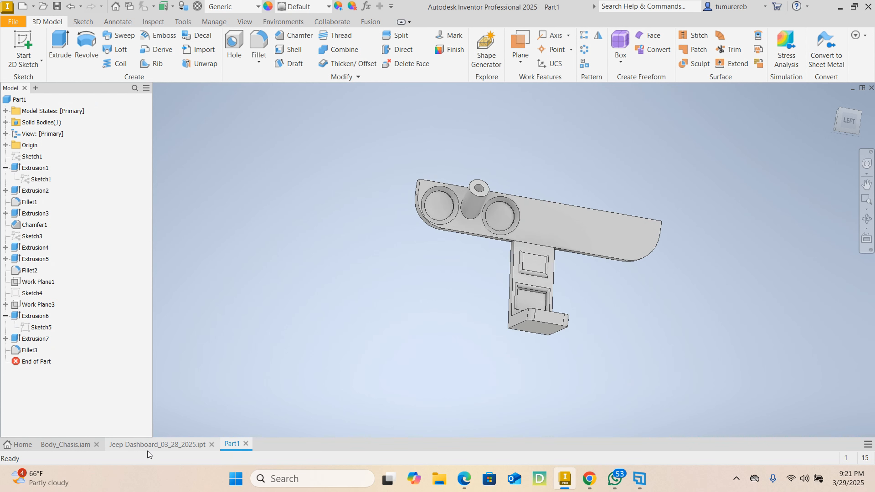
pyautogui.click(151, 444)
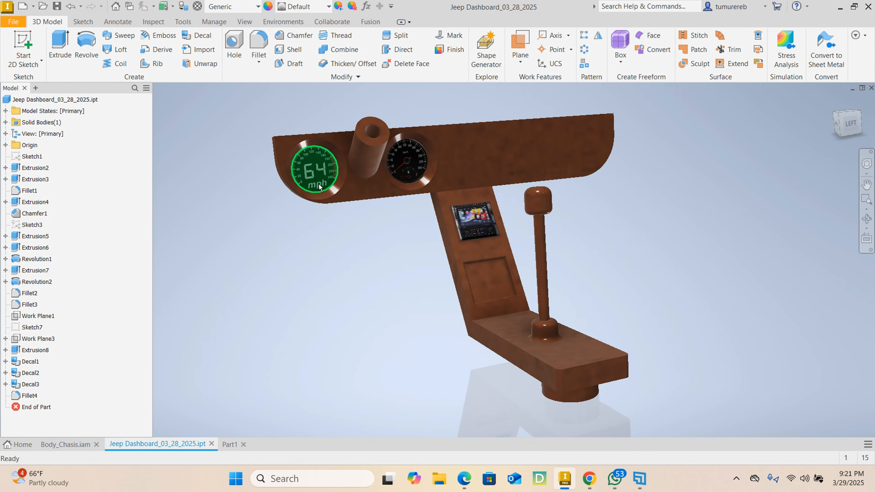